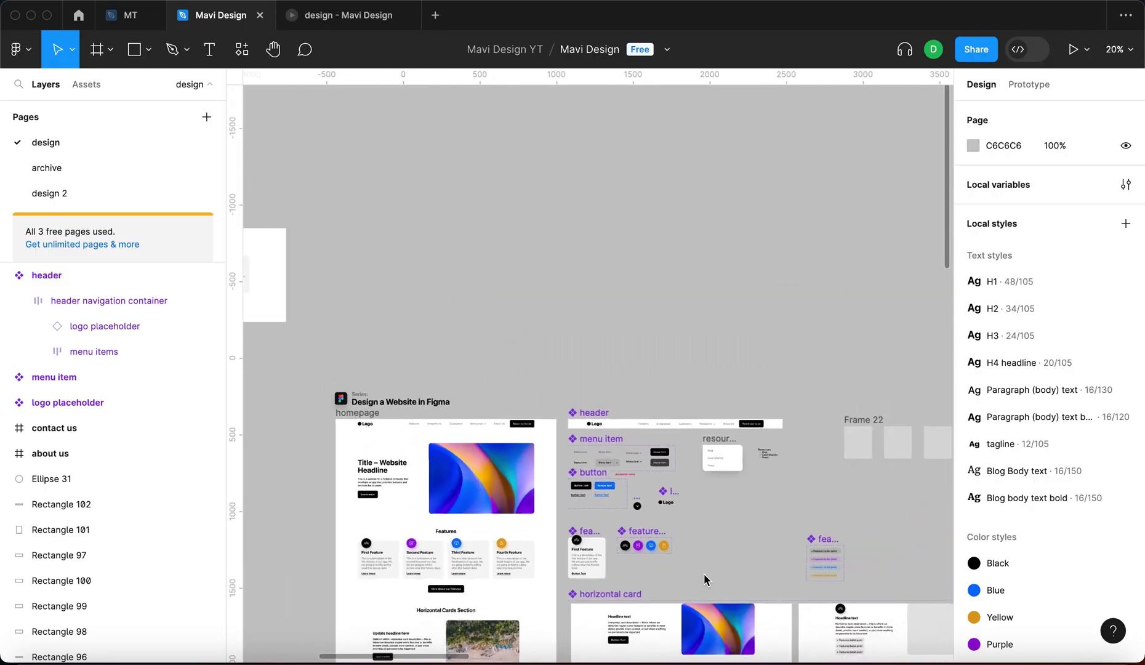
Test how the footer section_responsive component resizes by narrowing it to about 274 px and widening it back to 1440 px.
scroll(705, 580, down, 10)
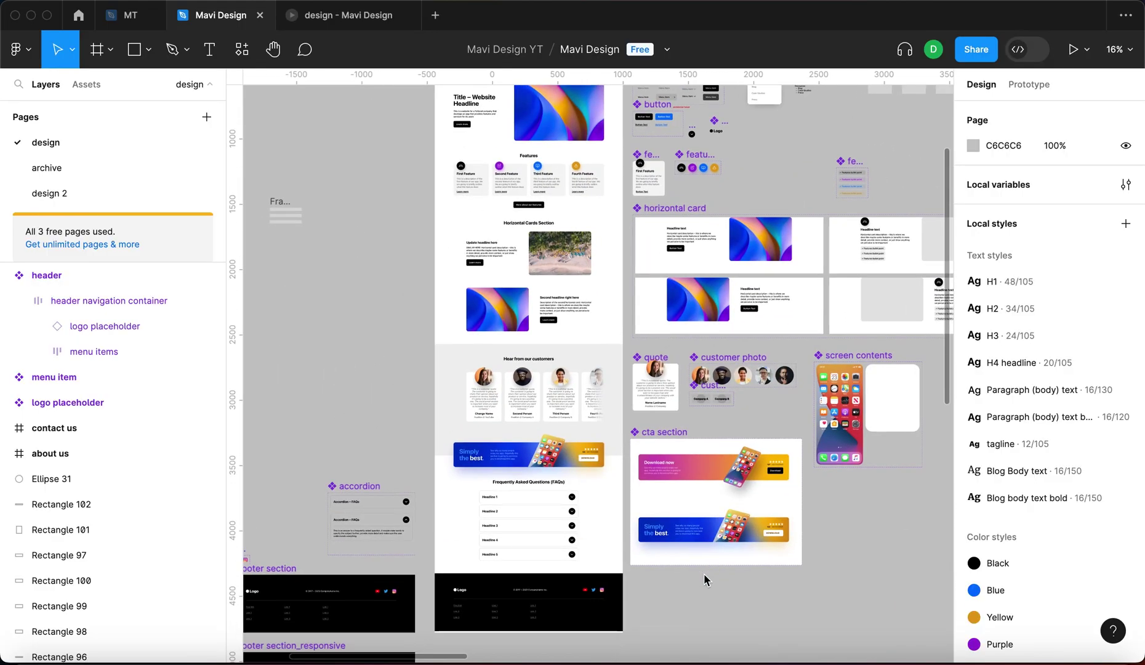
scroll(704, 573, down, 5)
scroll(704, 573, left, 3)
scroll(396, 534, up, 5)
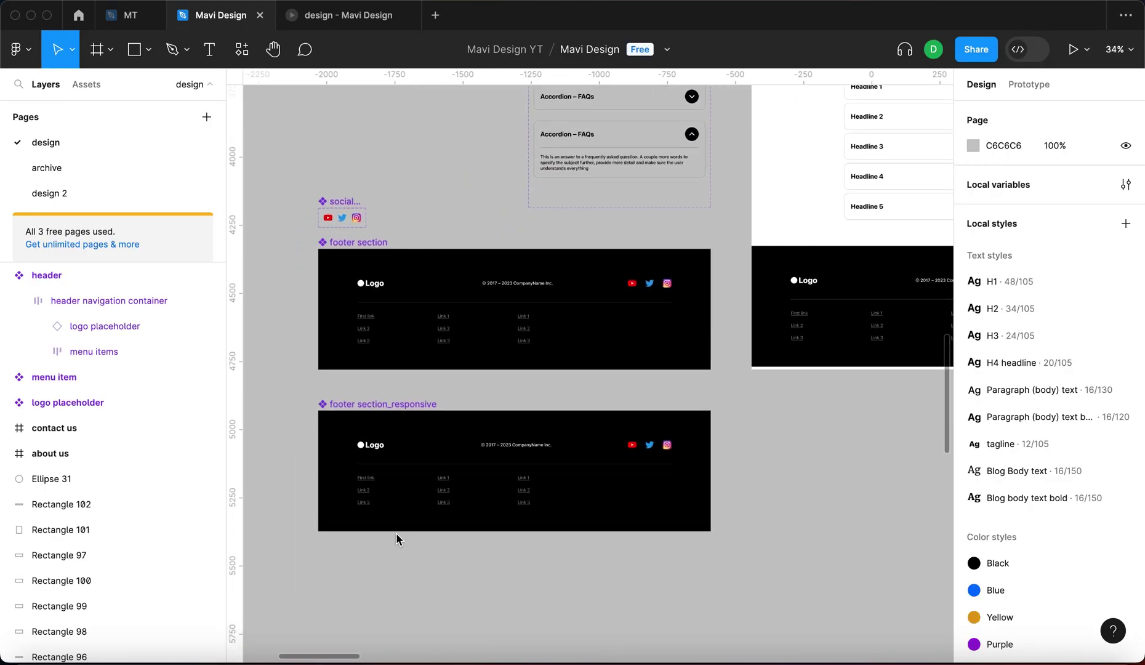
scroll(395, 532, up, 2)
scroll(396, 530, left, 2)
scroll(396, 529, down, 1)
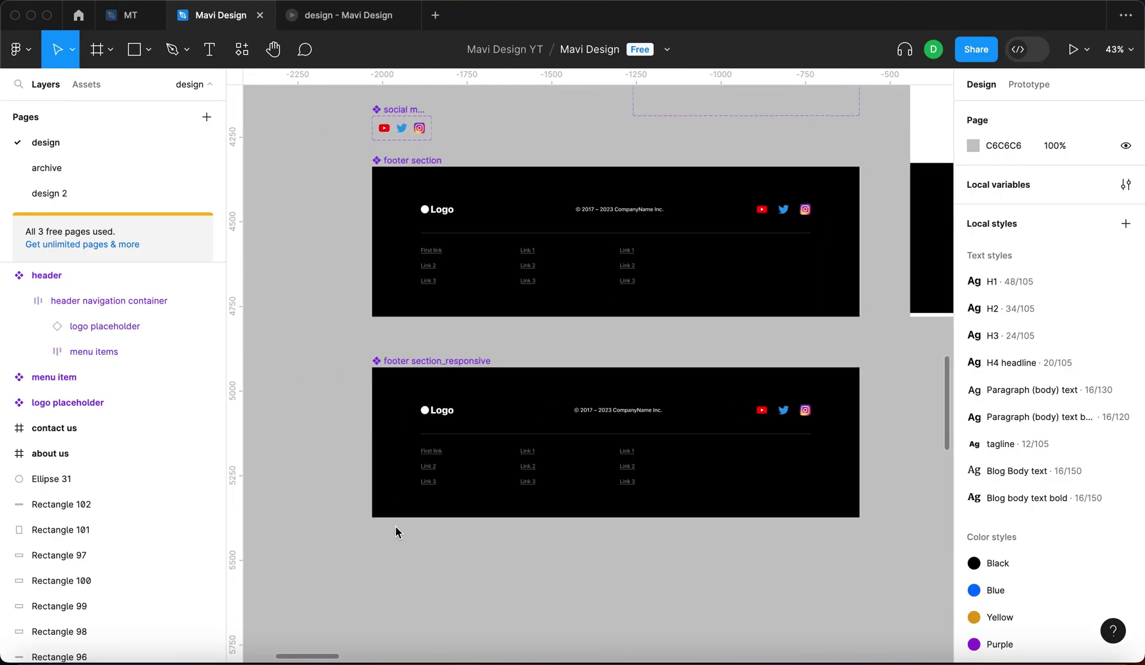
click(461, 360)
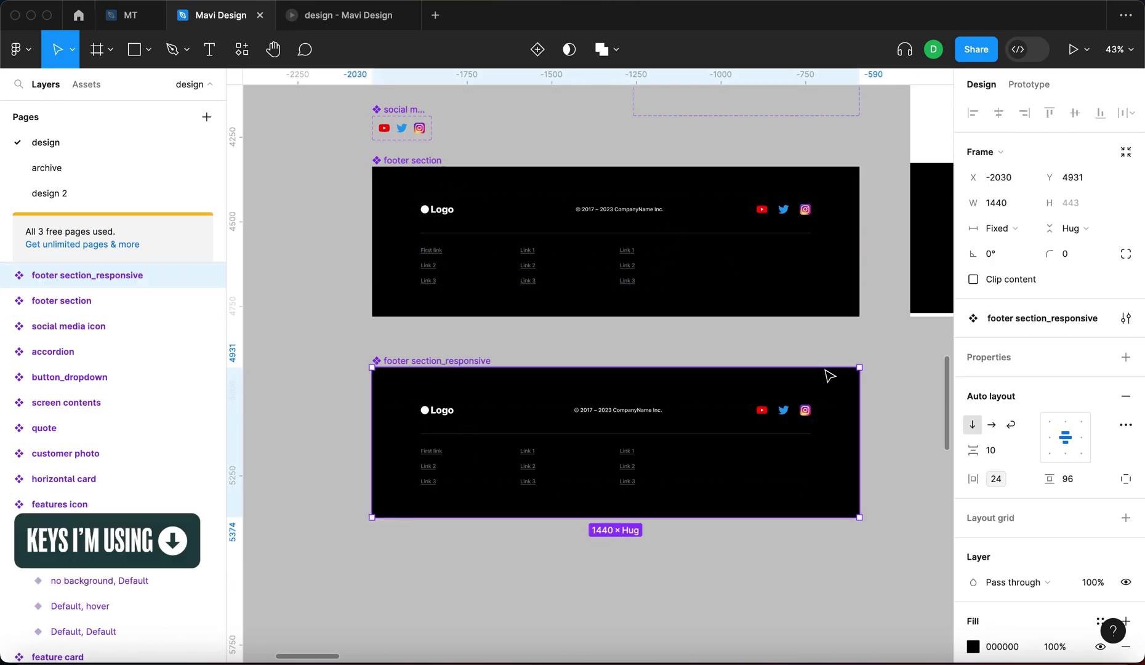
drag(859, 395, 661, 410)
drag(645, 368, 446, 354)
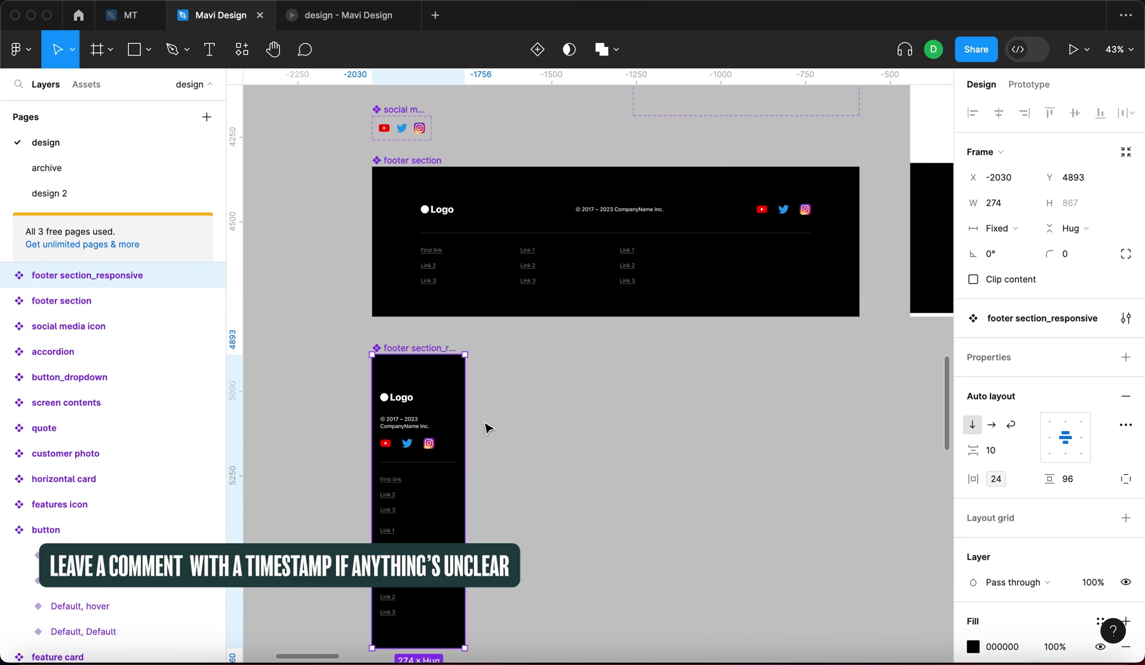
drag(467, 404, 859, 399)
click(900, 384)
Examine the homepage's header and the original header component beside it.
scroll(901, 388, up, 8)
scroll(901, 387, right, 6)
scroll(905, 394, down, 3)
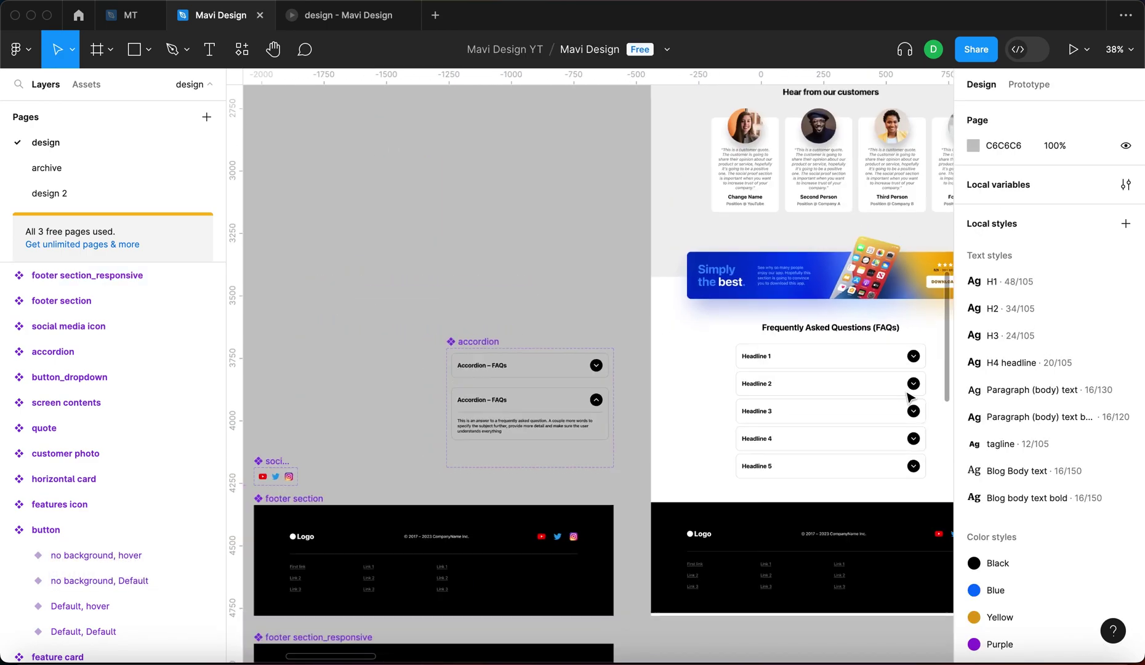
scroll(876, 400, up, 10)
scroll(677, 406, right, 3)
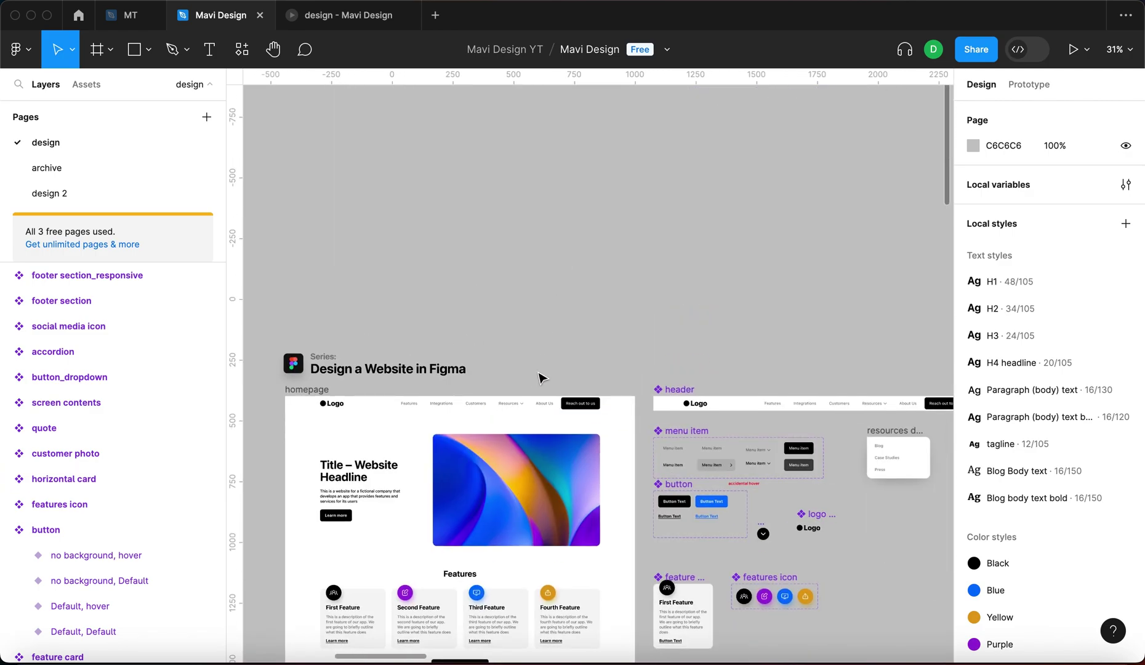
click(551, 410)
scroll(726, 339, right, 5)
click(666, 343)
scroll(591, 351, up, 3)
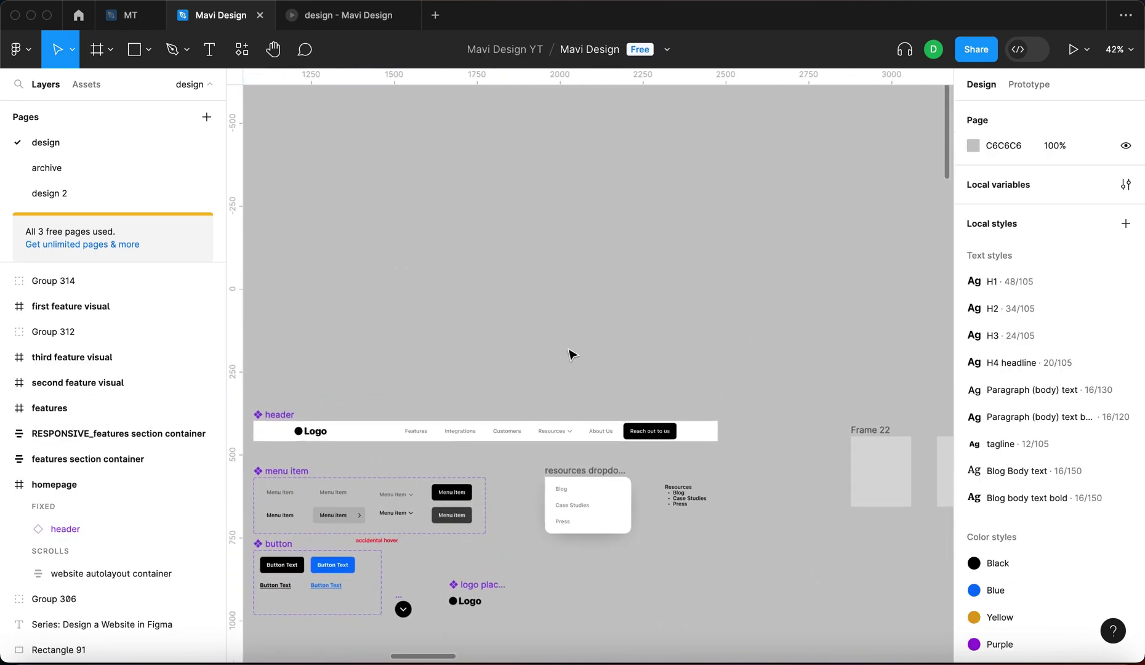
scroll(555, 364, left, 2)
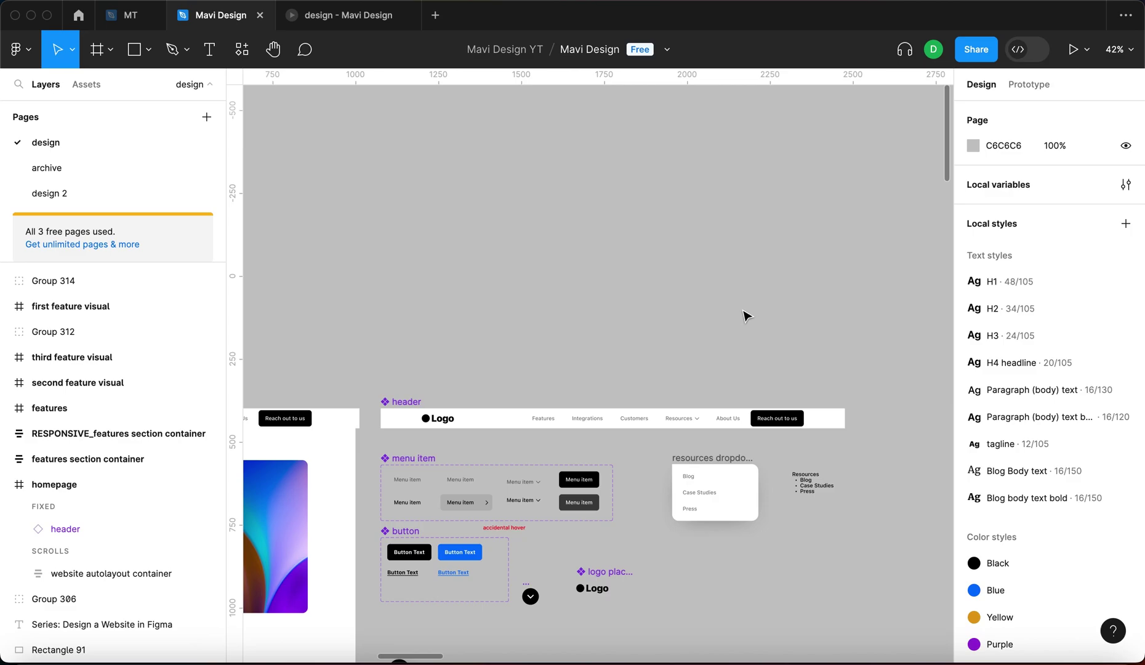
scroll(745, 315, down, 3)
key(super+z)
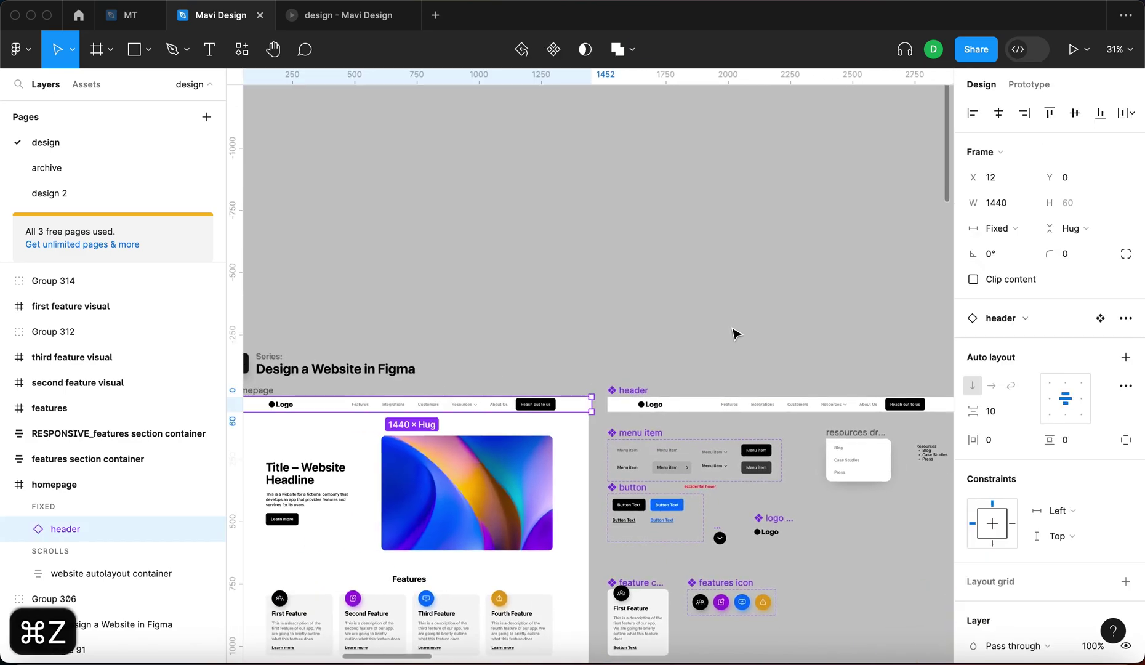
key(super+z)
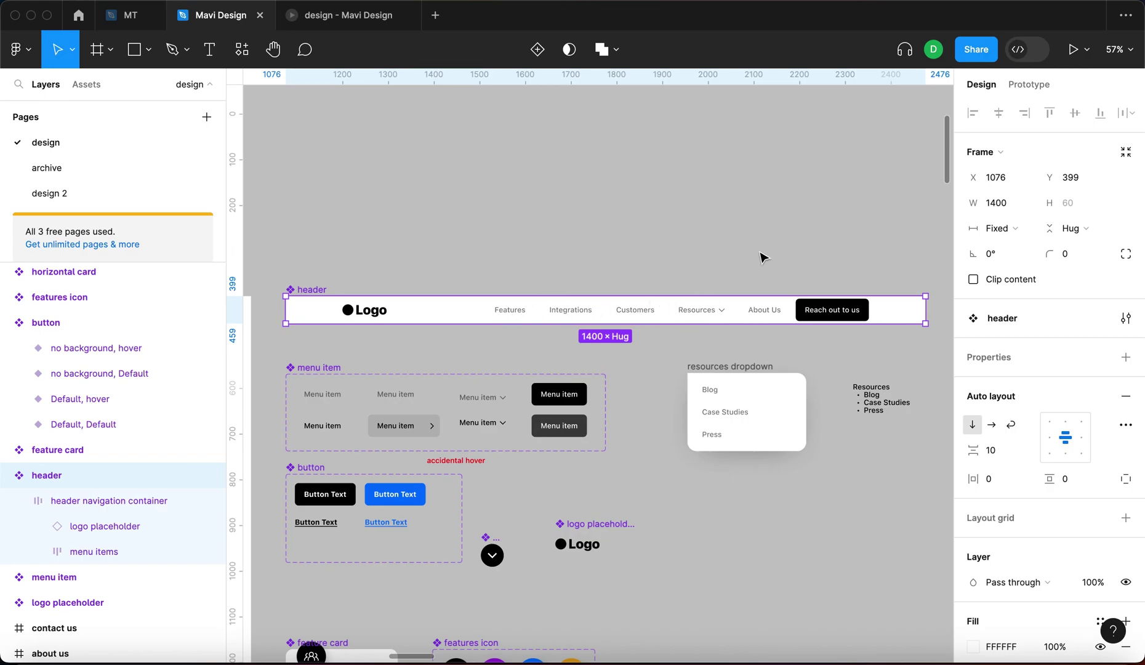
Place a detached copy of the header component above the original and narrow it to about 1087 px.
click(722, 236)
click(689, 323)
drag(692, 309, 691, 239)
drag(929, 239, 762, 241)
key(alt+super+b)
click(859, 241)
drag(888, 236, 783, 239)
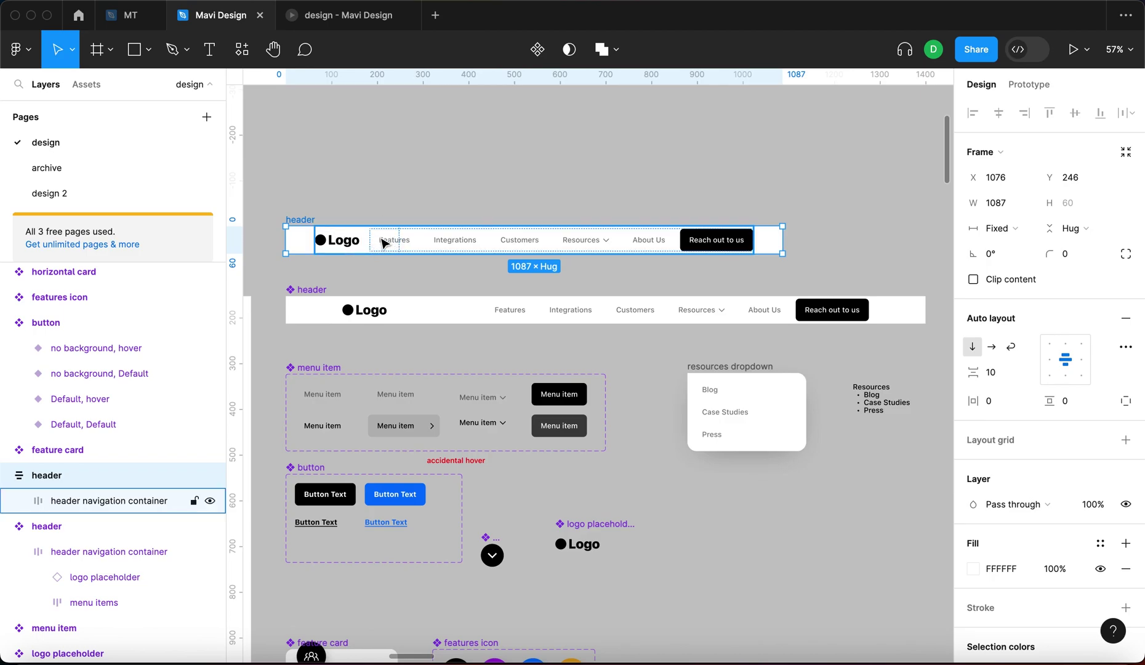
click(523, 175)
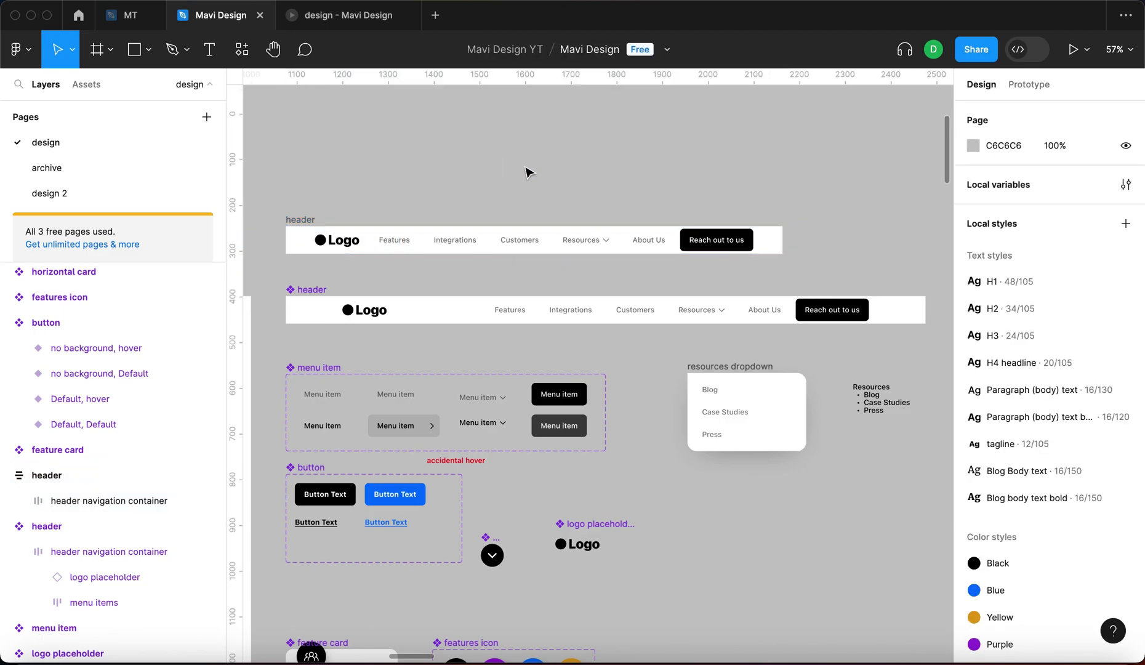
Mock up a collapsed header about 919 × 60 px with only the logo and a hamburger icon, below the detached header copy.
drag(311, 217, 351, 243)
click(448, 240)
double_click(351, 192)
double_click(351, 192)
key(BackSpace)
click(343, 195)
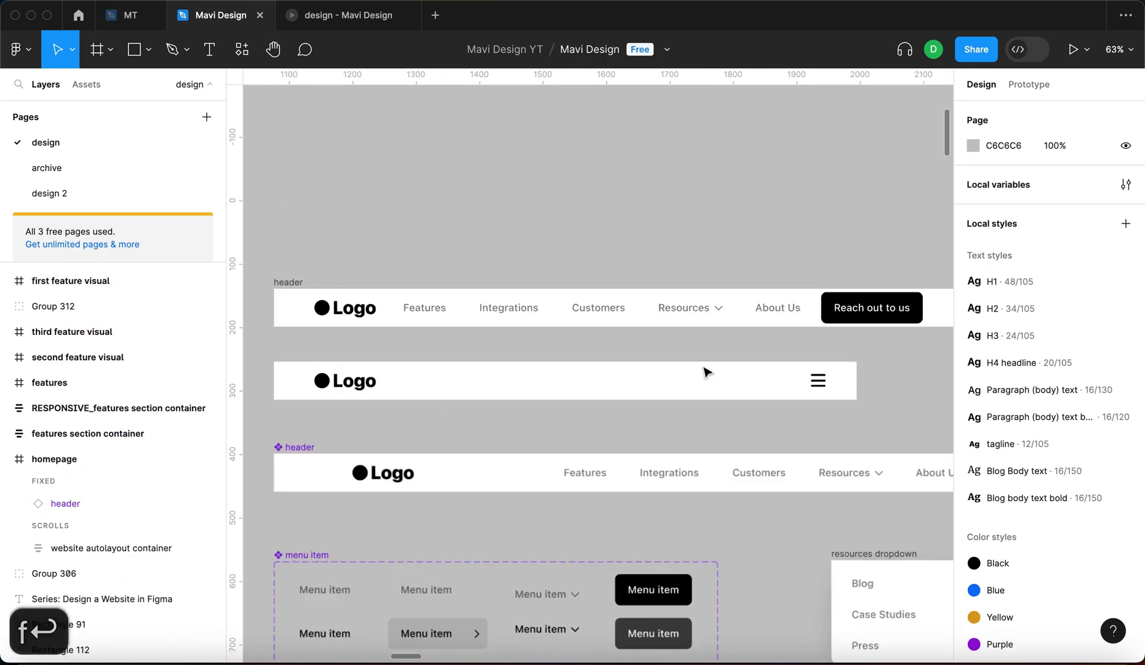
scroll(695, 399, up, 3)
scroll(697, 388, down, 3)
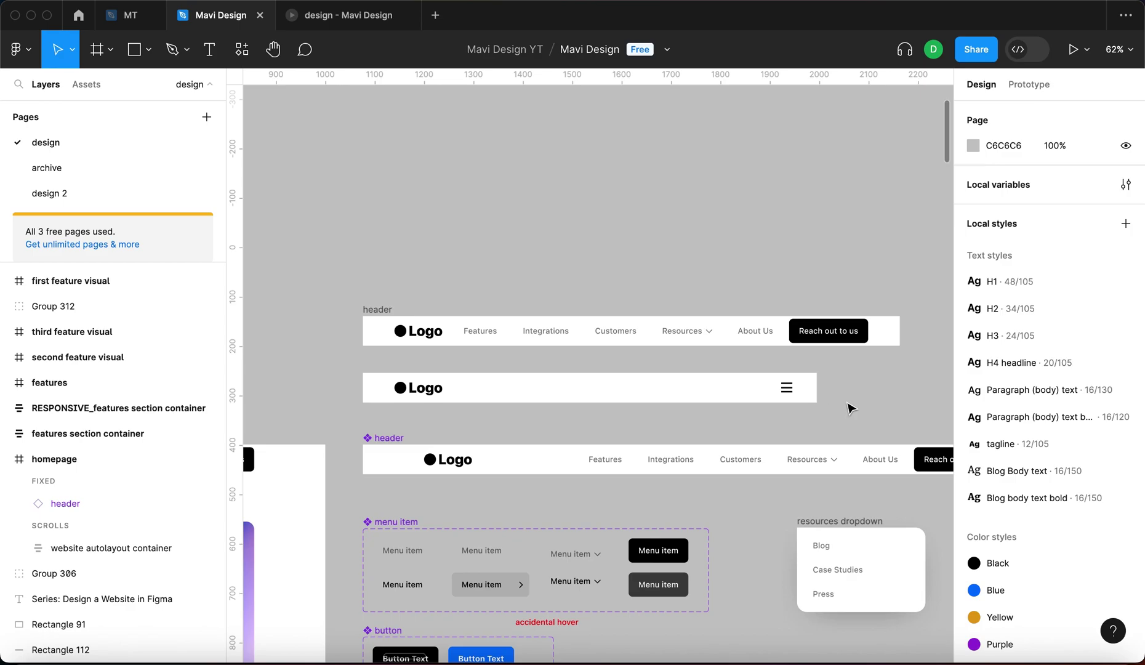
Delete the collapsed header mock-up and the detached header copy above the original component.
drag(868, 418, 383, 361)
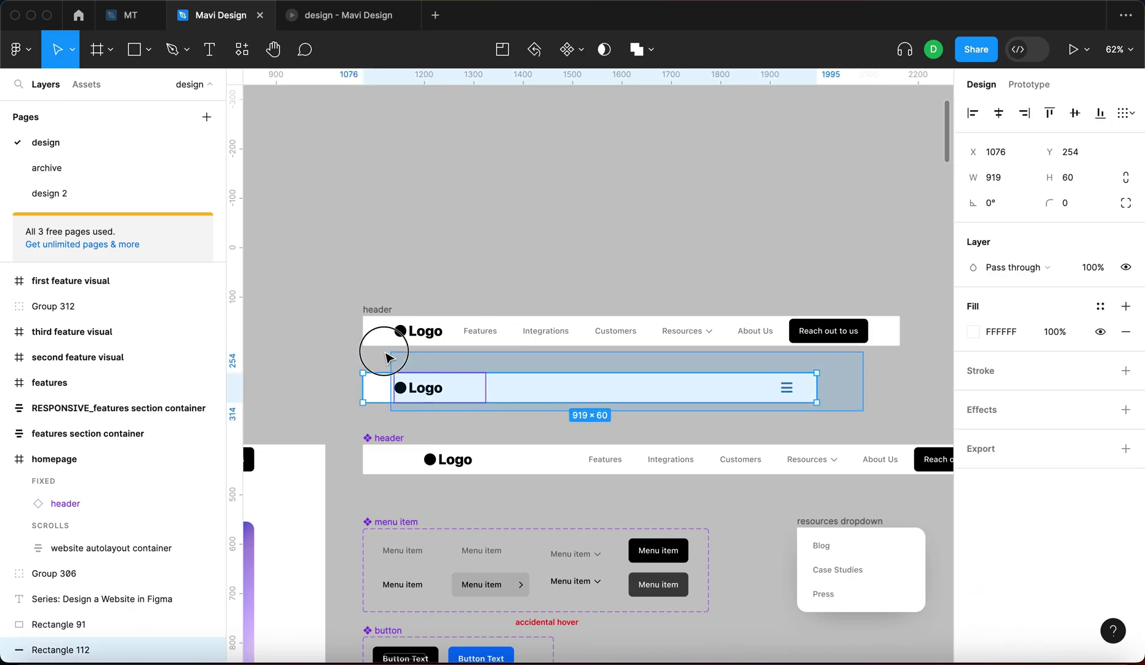
key(Delete)
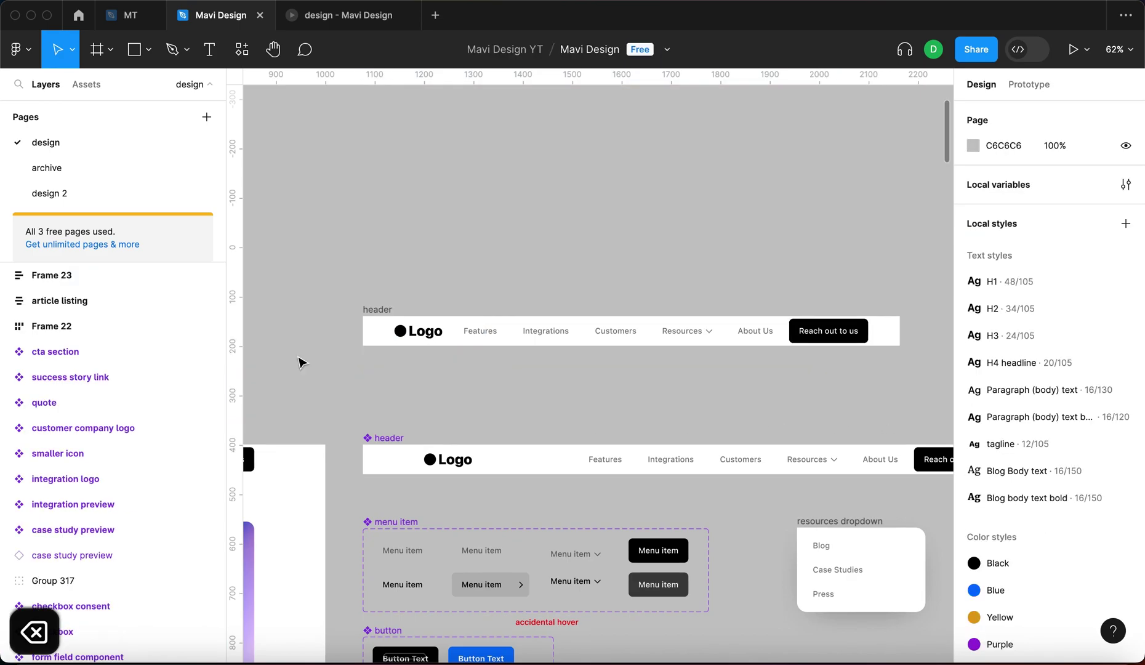
click(369, 322)
key(Delete)
Place a fresh copy of the header directly above the original component and detach it from the main component.
scroll(476, 243, right, 3)
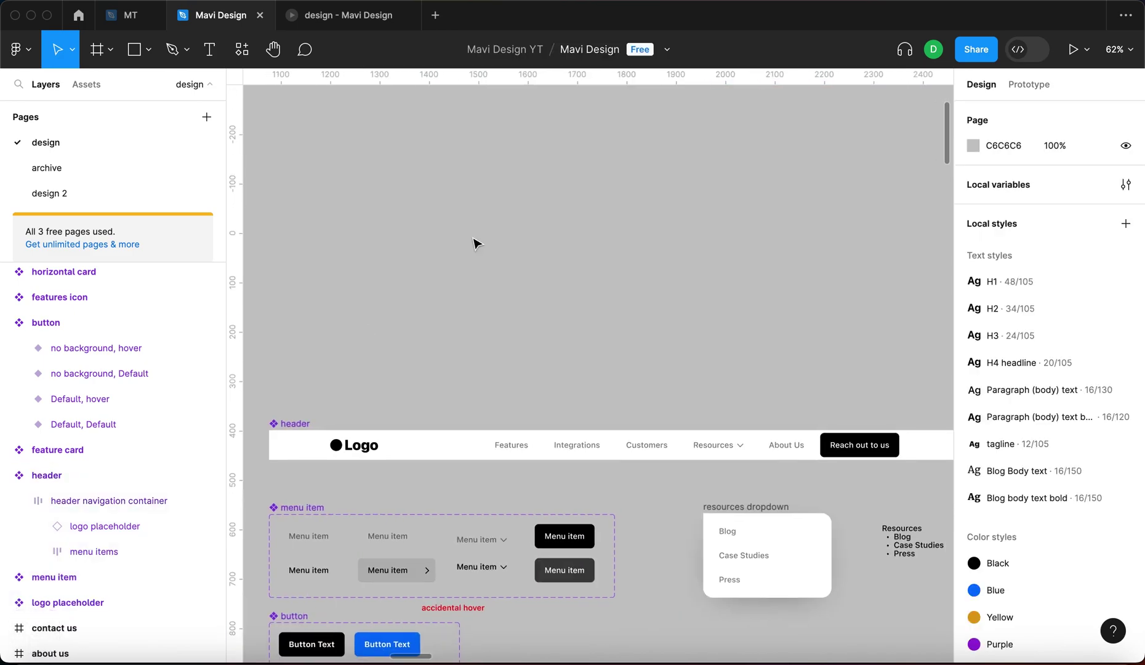
scroll(476, 244, down, 3)
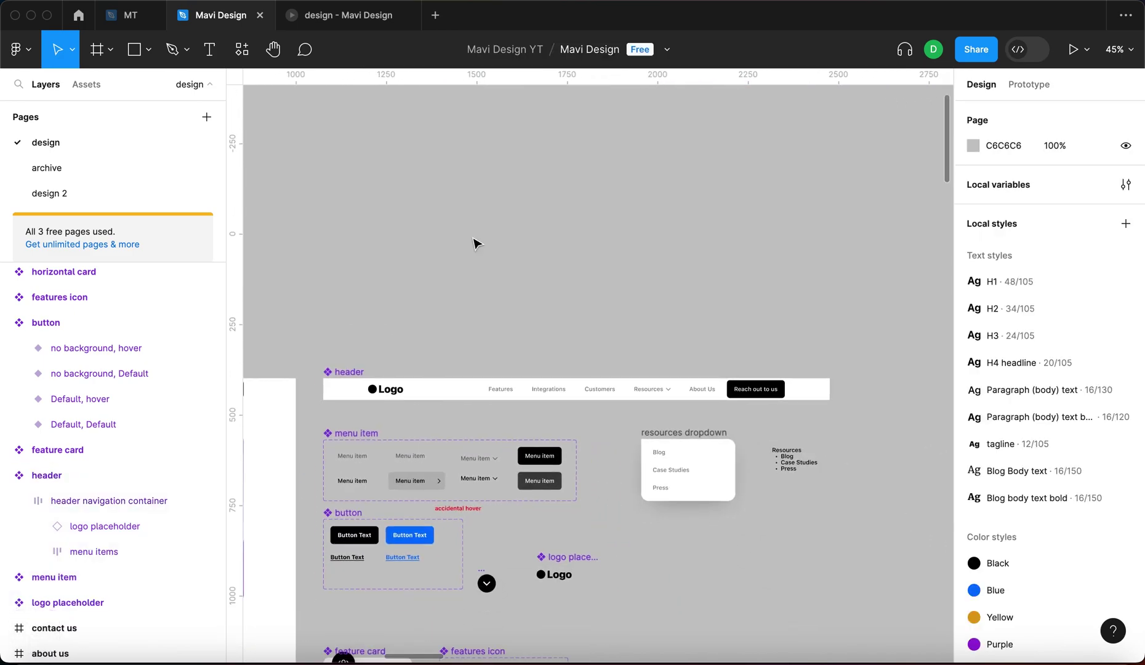
click(533, 397)
click(590, 349)
click(575, 398)
click(608, 363)
click(618, 396)
drag(623, 400, 636, 338)
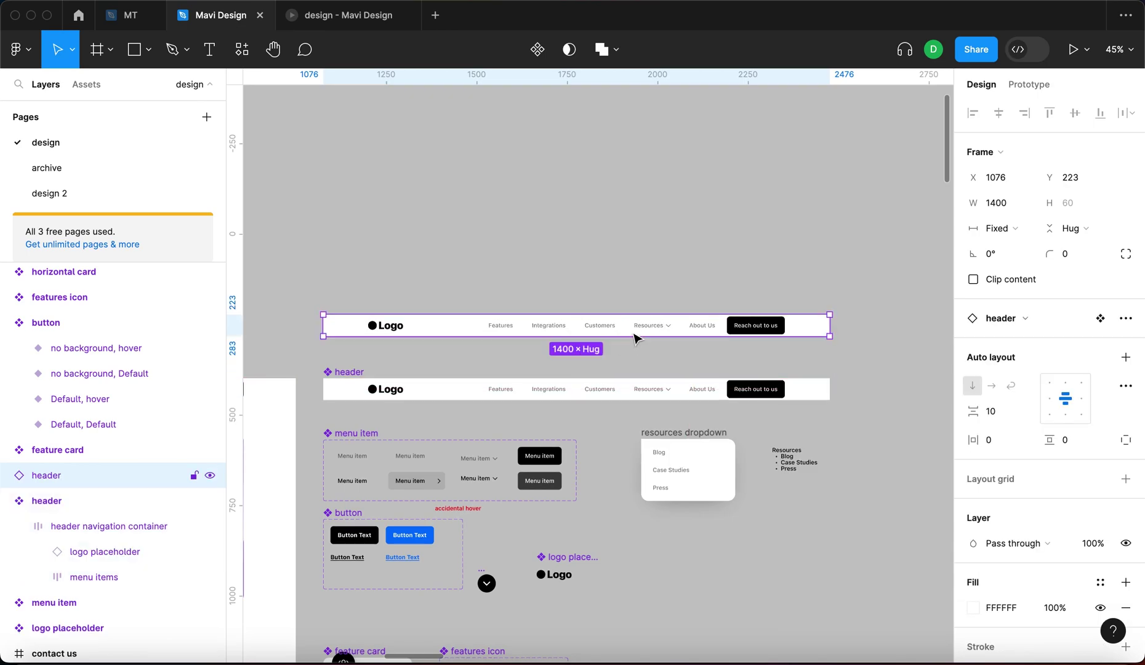
key(alt+super+b)
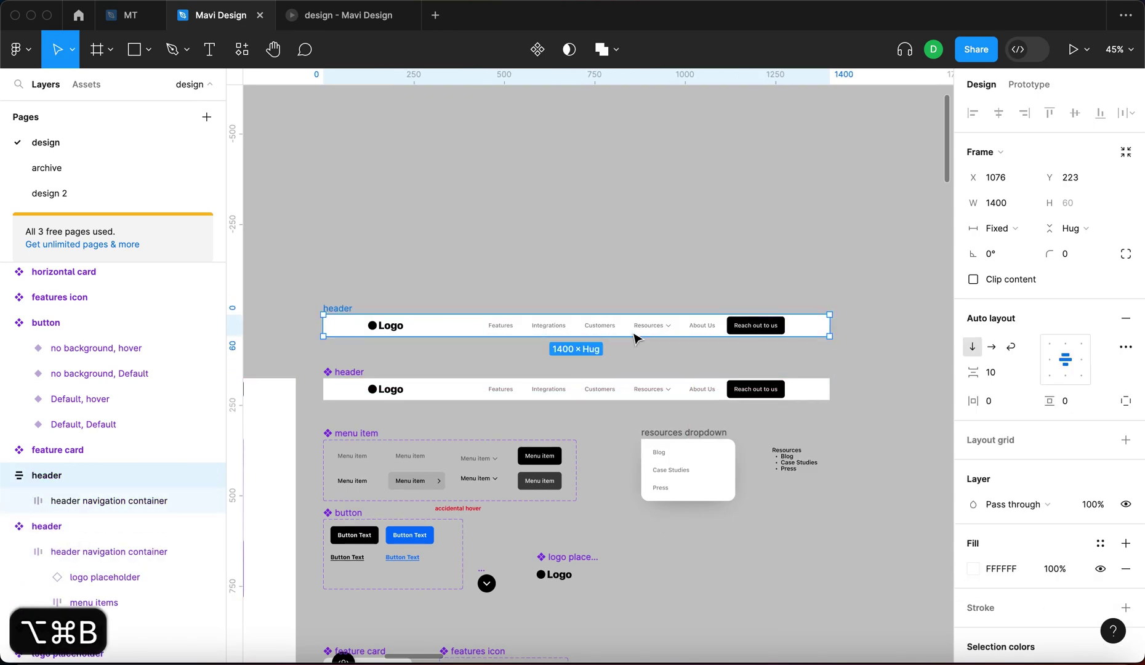
Turn the detached header copy into its own main component named header_responsive.
click(538, 49)
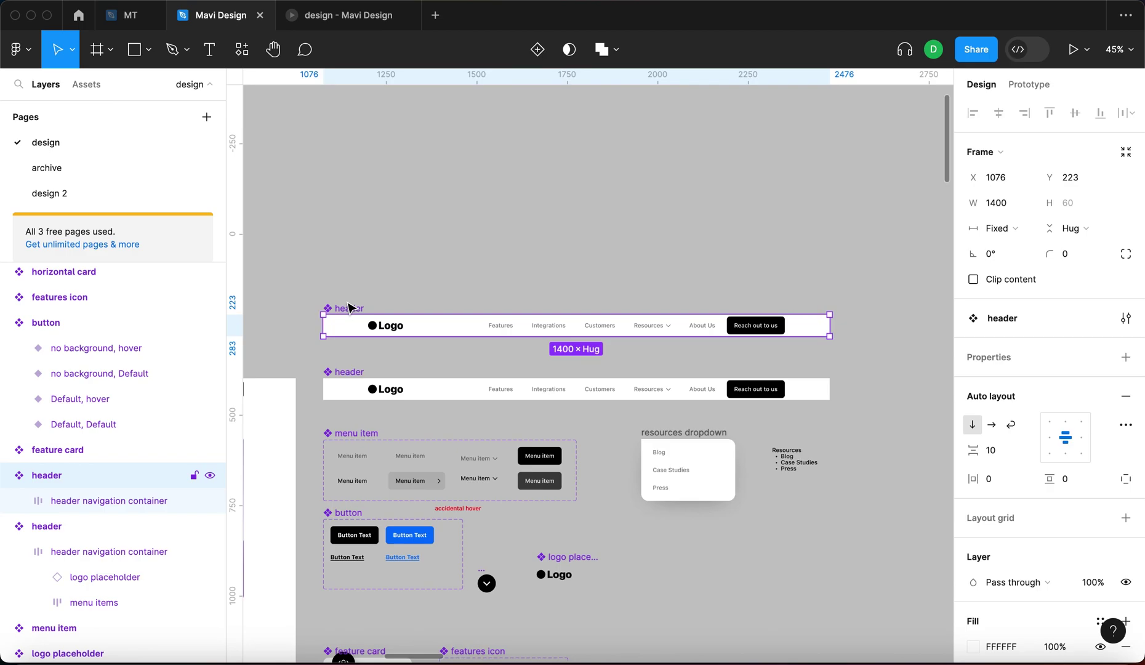
double_click(348, 309)
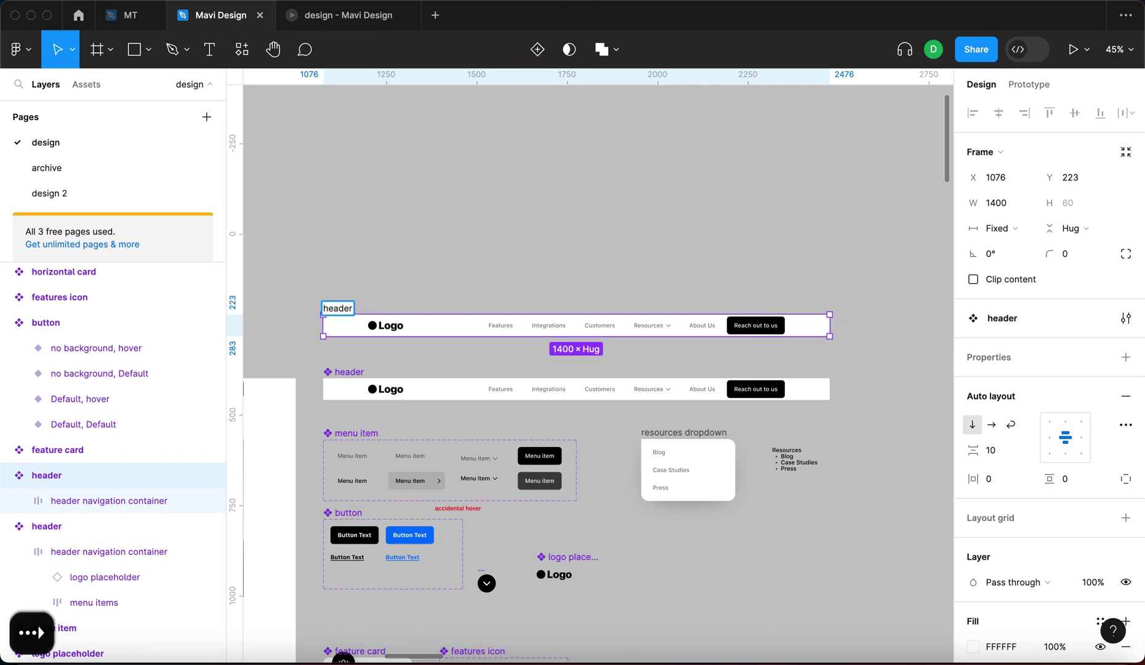
text(_)
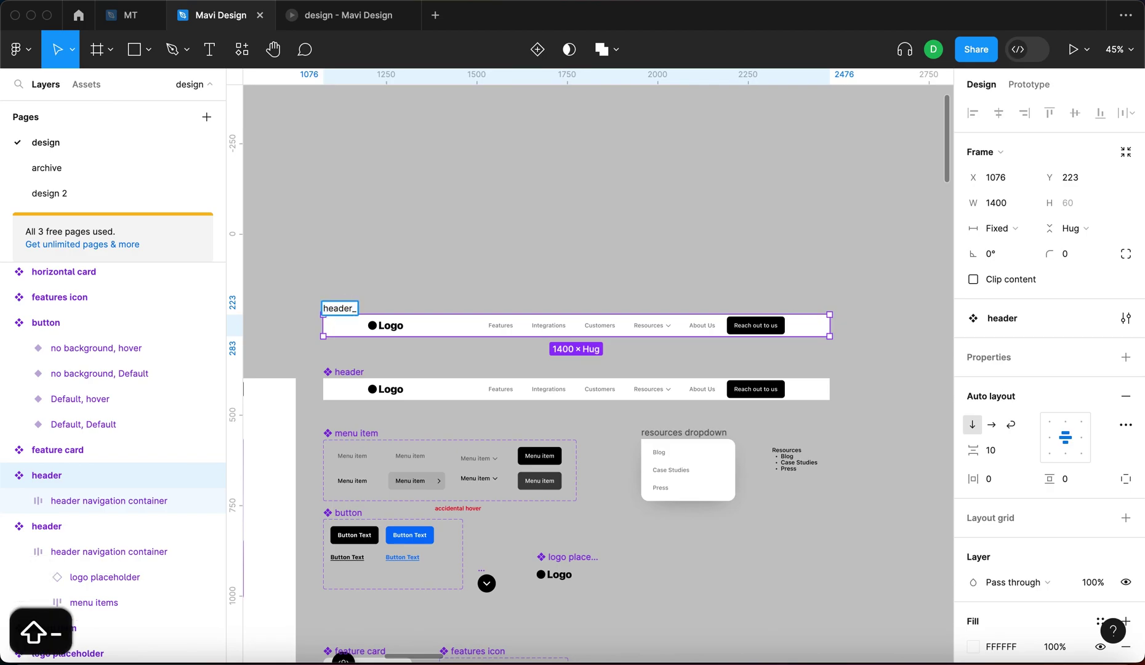
text(responsive)
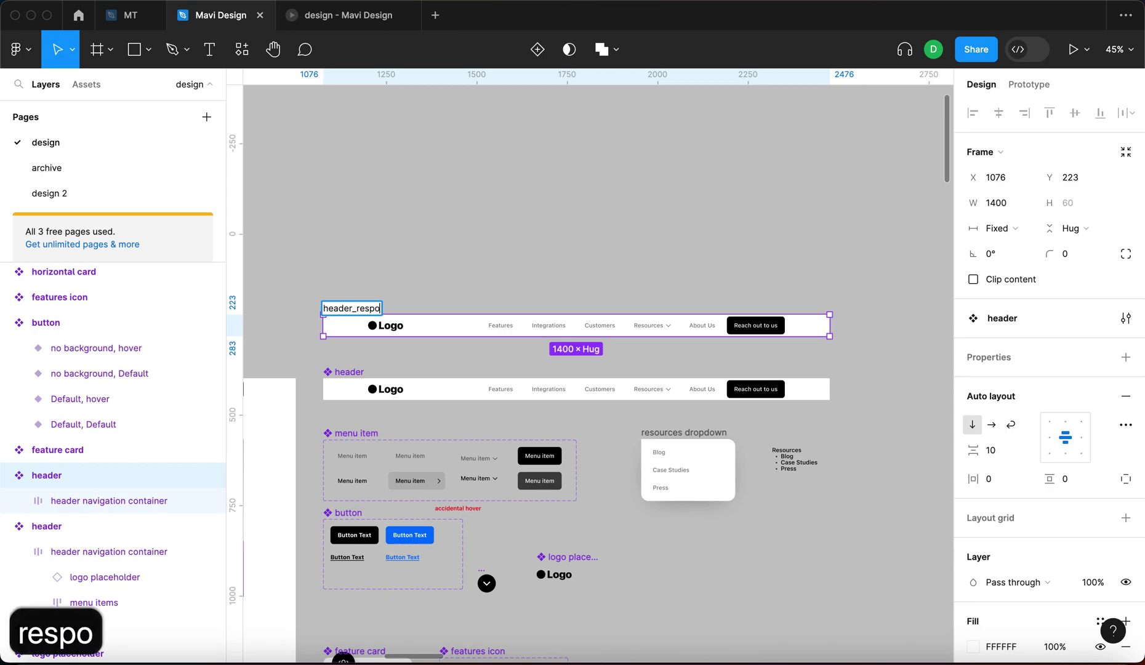
key(Return)
click(533, 254)
Place a copy of the logo from header_responsive directly above that component.
scroll(533, 254, up, 3)
scroll(533, 254, down, 3)
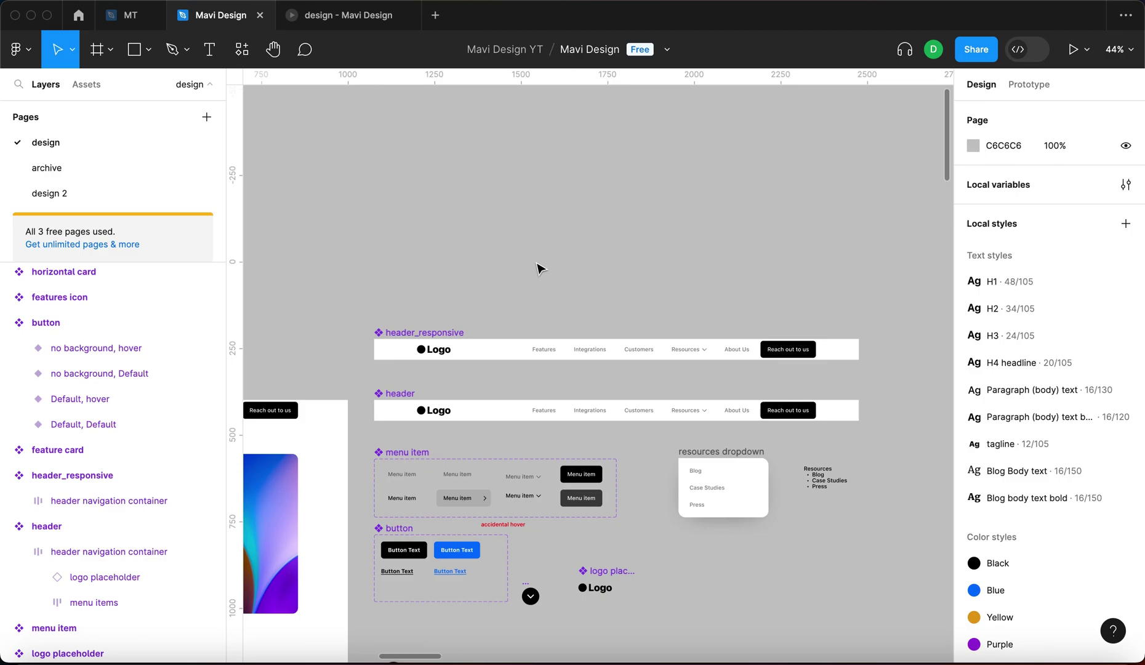
scroll(497, 301, up, 3)
click(402, 381)
click(413, 369)
drag(415, 369, 402, 322)
click(570, 315)
Draw a small square level with the logo copy, above the header's Reach out to us button, and fill it dark grey.
scroll(570, 314, down, 3)
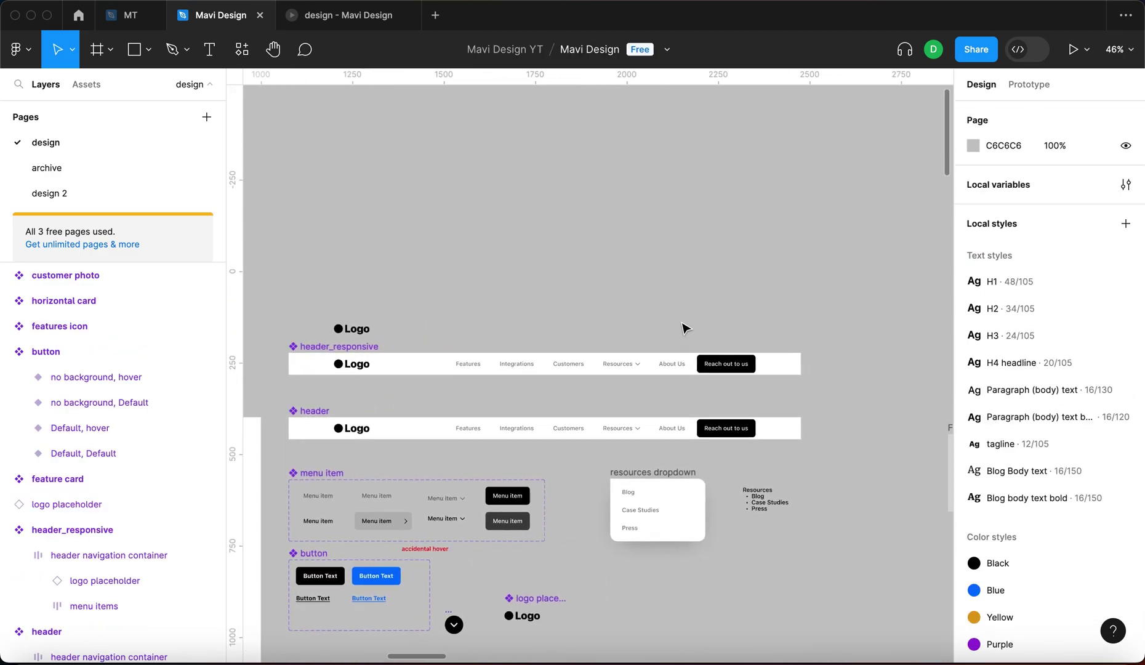
key(r)
mouse_move(749, 317)
mouse_down()
mouse_move(722, 341)
mouse_move(729, 335)
mouse_up()
click(973, 332)
drag(857, 327, 752, 366)
click(619, 264)
click(339, 335)
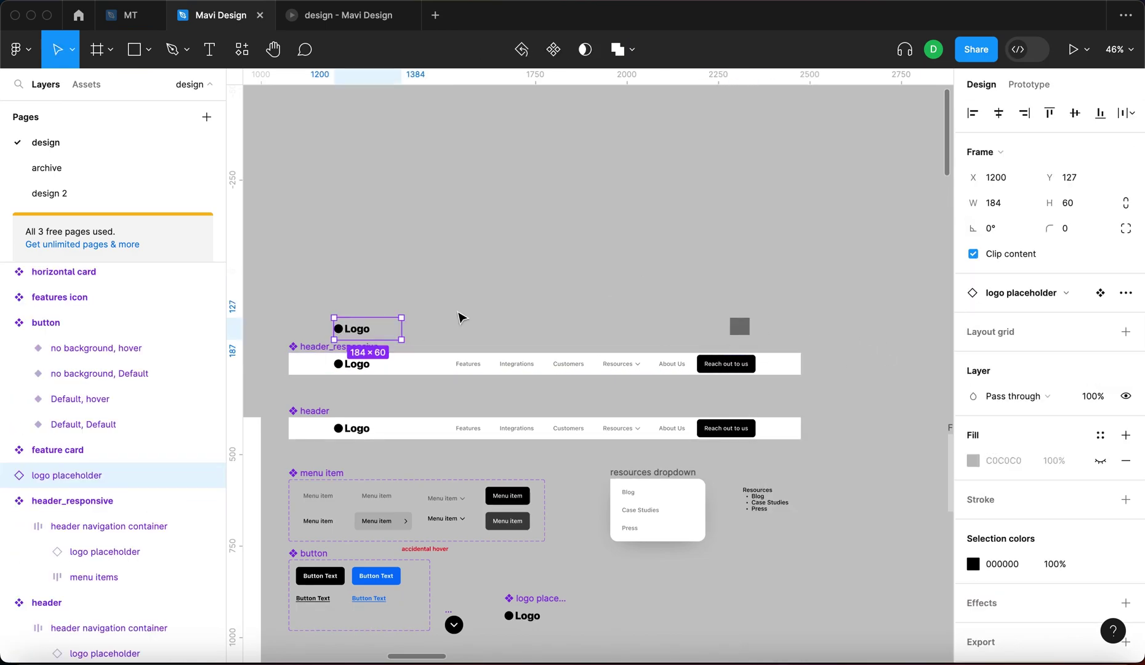
click(526, 373)
click(647, 316)
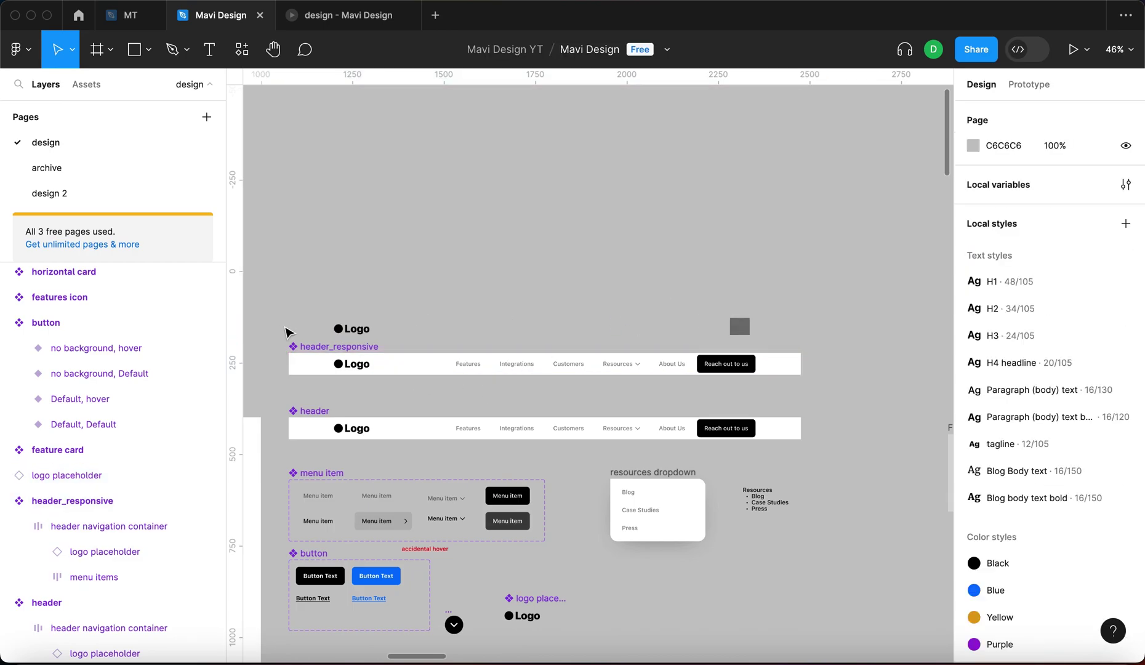
Draw a rectangle about 397 × 76 px above the logo copy and place a duplicate beside it.
drag(283, 310, 858, 287)
key(r)
mouse_move(359, 246)
mouse_down()
mouse_move(713, 274)
mouse_move(715, 259)
mouse_move(705, 275)
mouse_move(485, 258)
mouse_move(504, 262)
mouse_move(421, 281)
mouse_move(537, 277)
mouse_up()
right_click(397, 275)
click(665, 219)
click(665, 219)
click(652, 212)
click(542, 266)
Move both wide rectangles down together so their left edge lines up with the logo copy.
shift+click(353, 268)
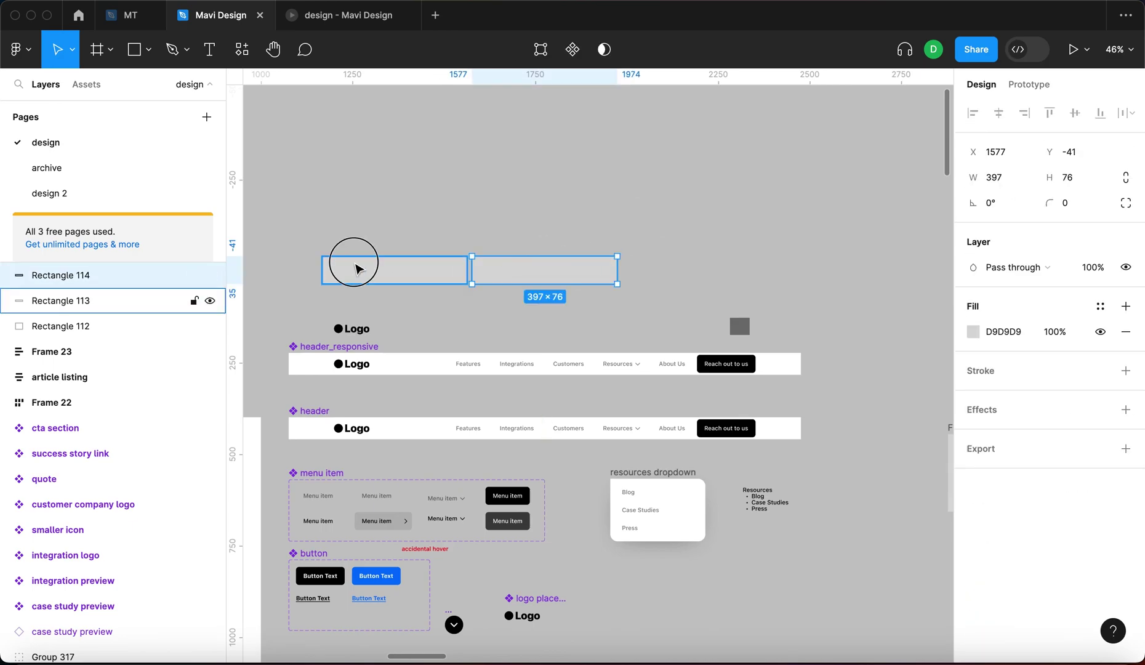
drag(374, 276, 384, 284)
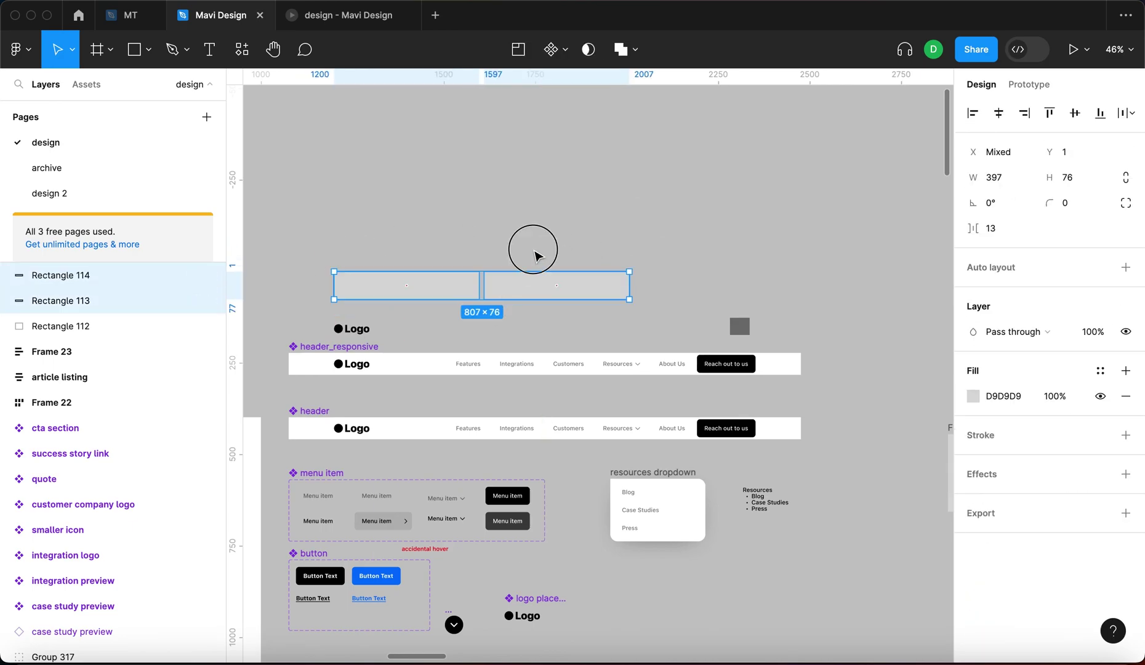
click(534, 255)
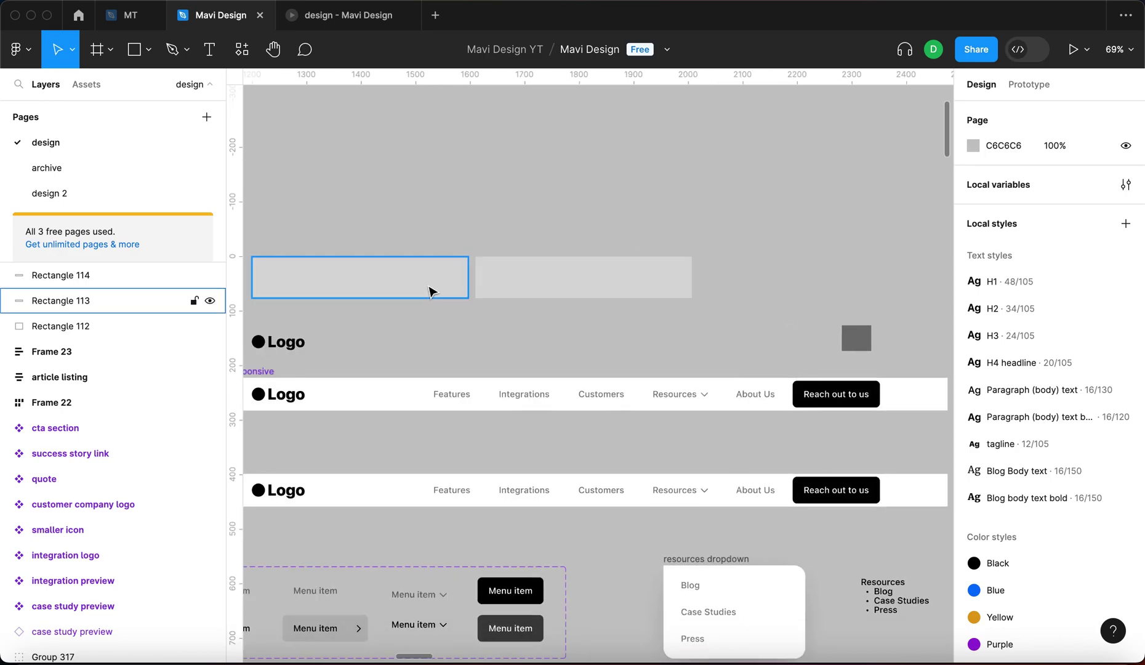
scroll(429, 289, down, 3)
drag(788, 234, 306, 378)
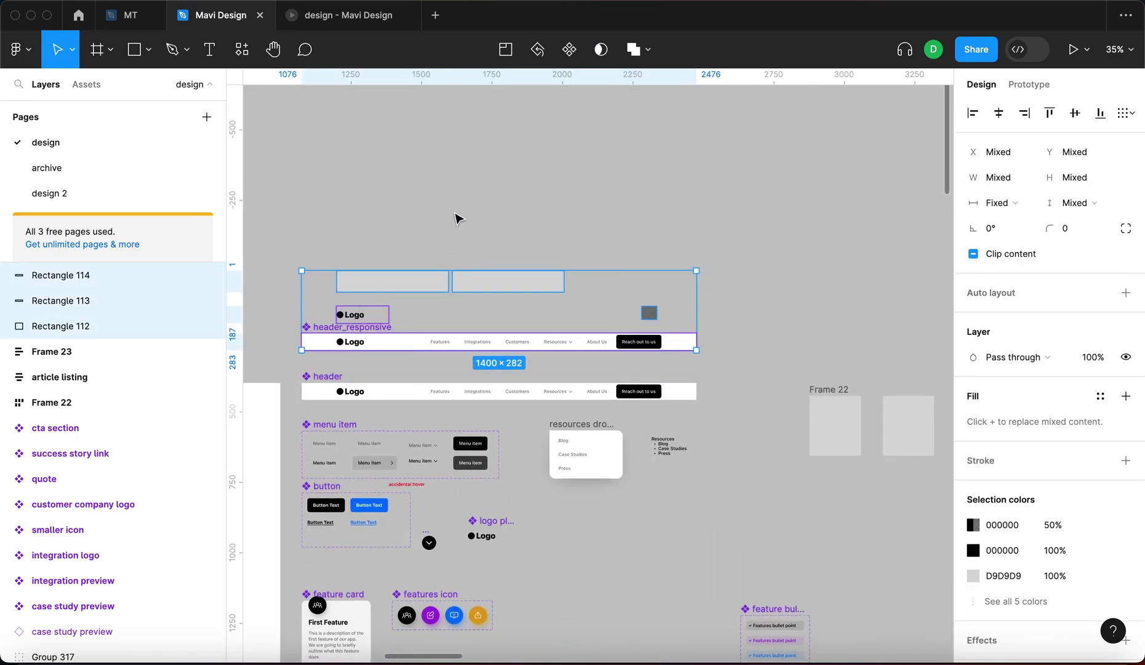
click(435, 245)
Widen the two side-by-side rectangles to about 550 px each so they reach the dark square.
scroll(270, 302, up, 3)
click(622, 278)
shift+click(497, 284)
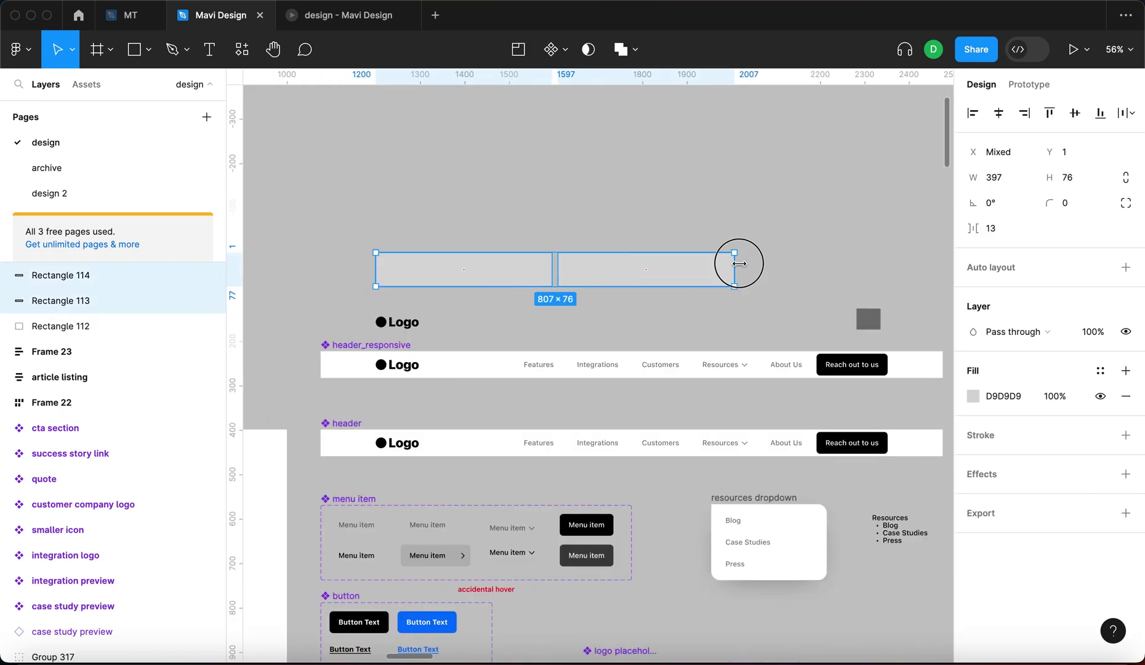
drag(738, 263, 875, 274)
click(804, 211)
click(762, 273)
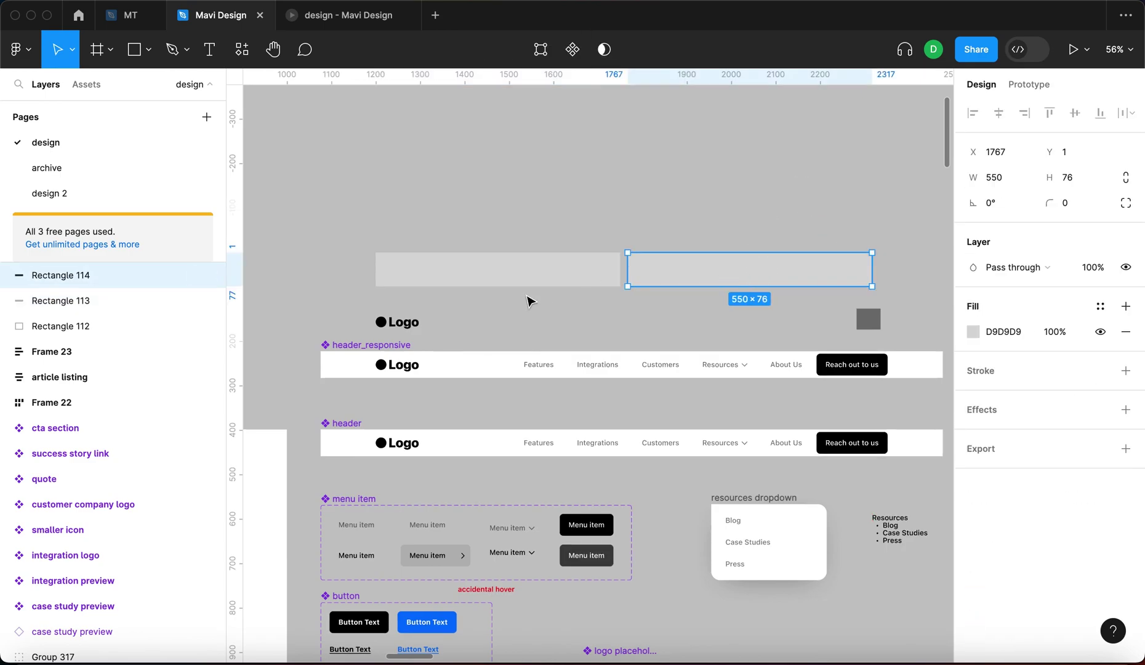
Stack the second wide rectangle beneath the first one, above the logo copy.
drag(670, 285, 462, 280)
shift+click(462, 275)
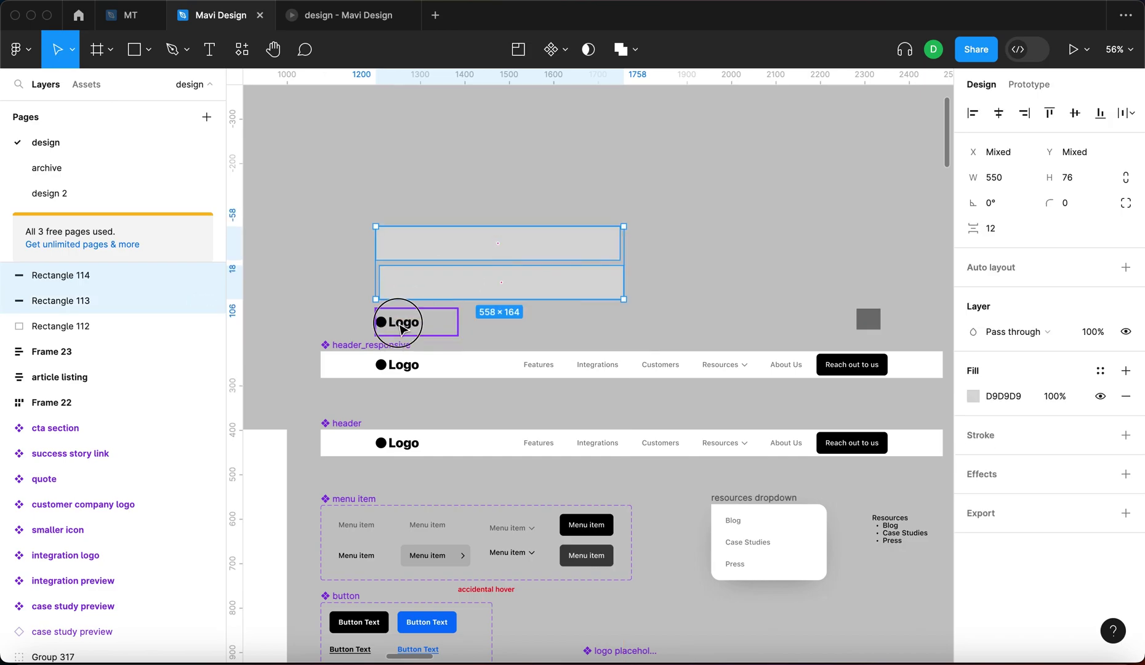
Move the logo copy, the dark square and both wide rectangles up together, away from the header_responsive component.
click(401, 328)
shift+click(868, 319)
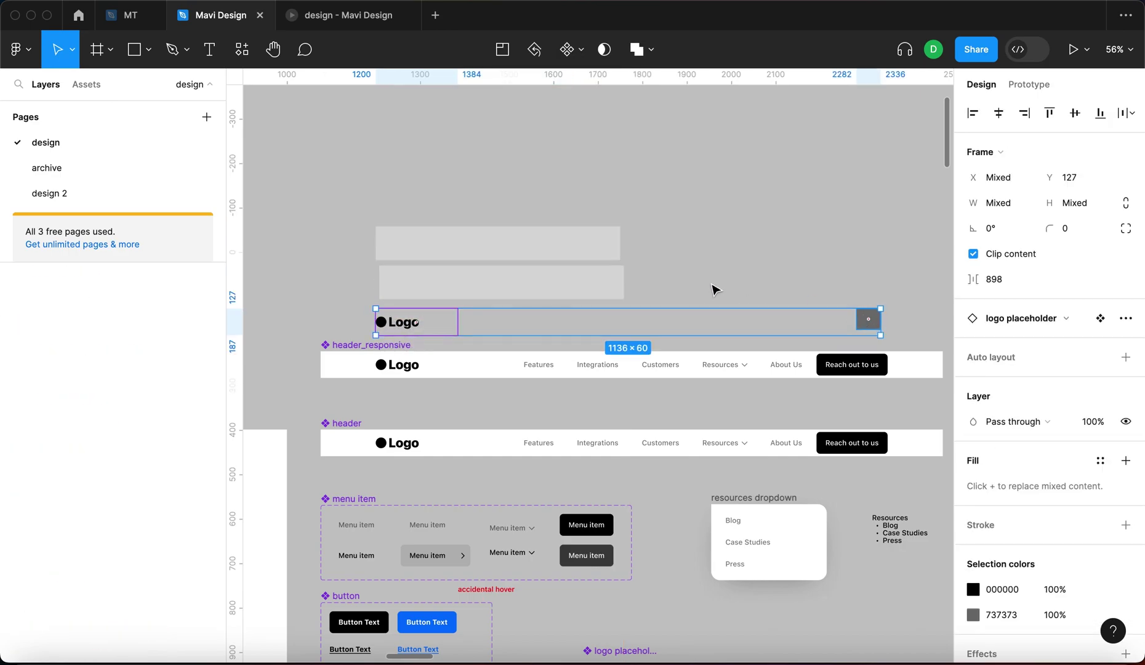
shift+click(594, 251)
shift+click(593, 288)
drag(597, 286, 605, 230)
click(644, 366)
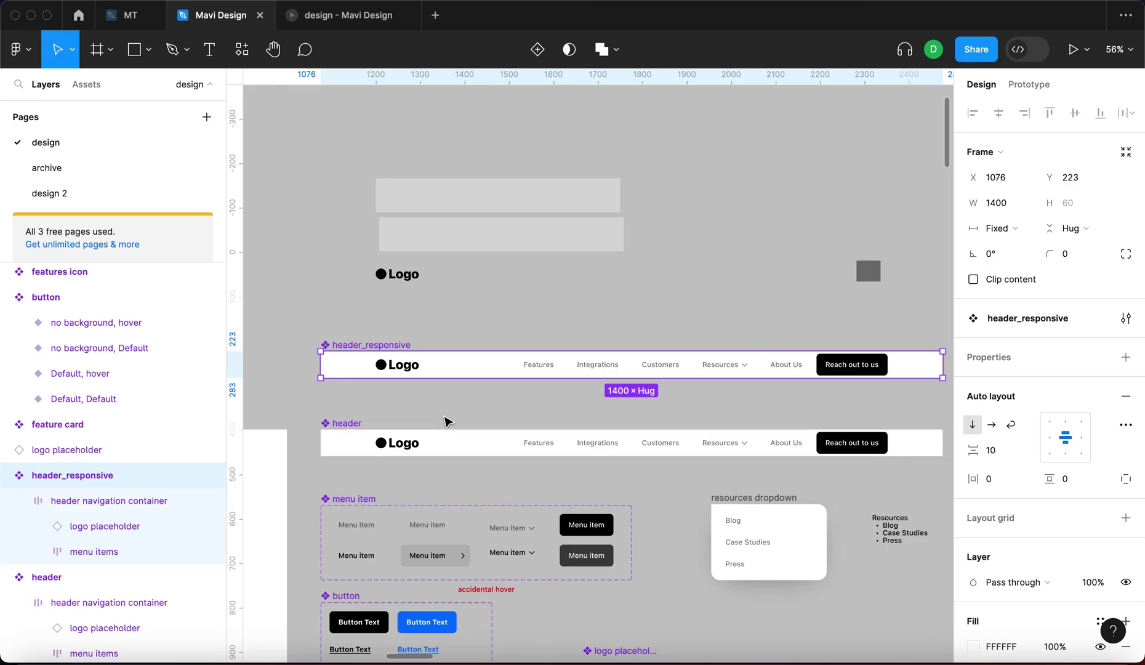
click(703, 327)
scroll(699, 331, down, 5)
scroll(700, 331, up, 4)
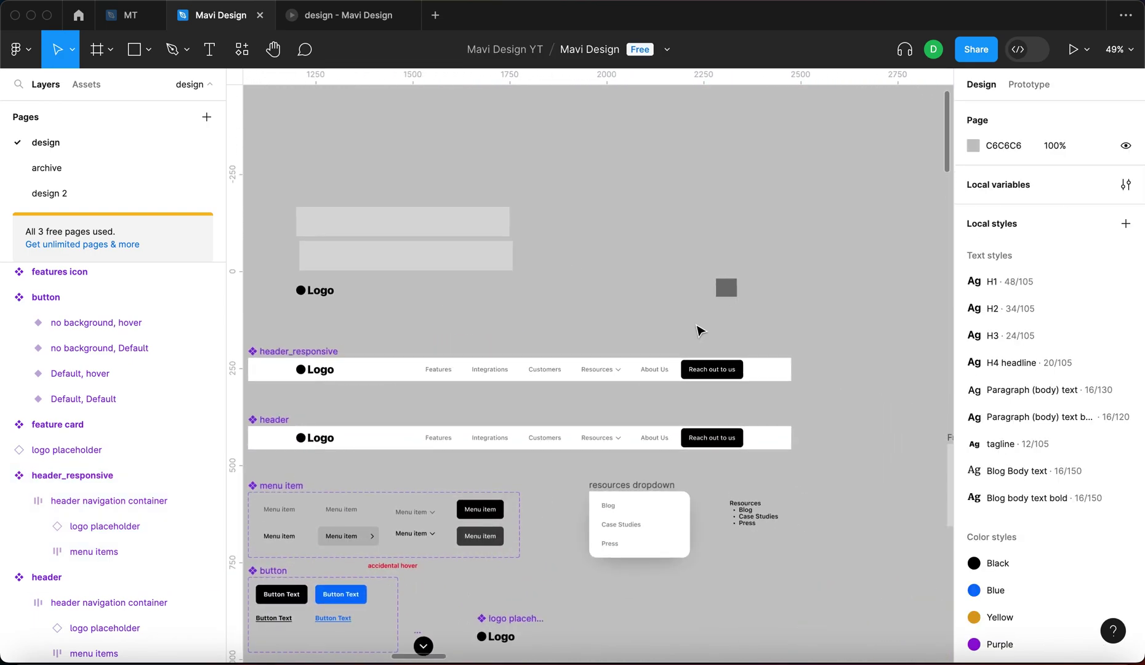
Move both wide rectangles, the logo copy and the dark square back down to just above the header_responsive component.
scroll(700, 331, left, 2)
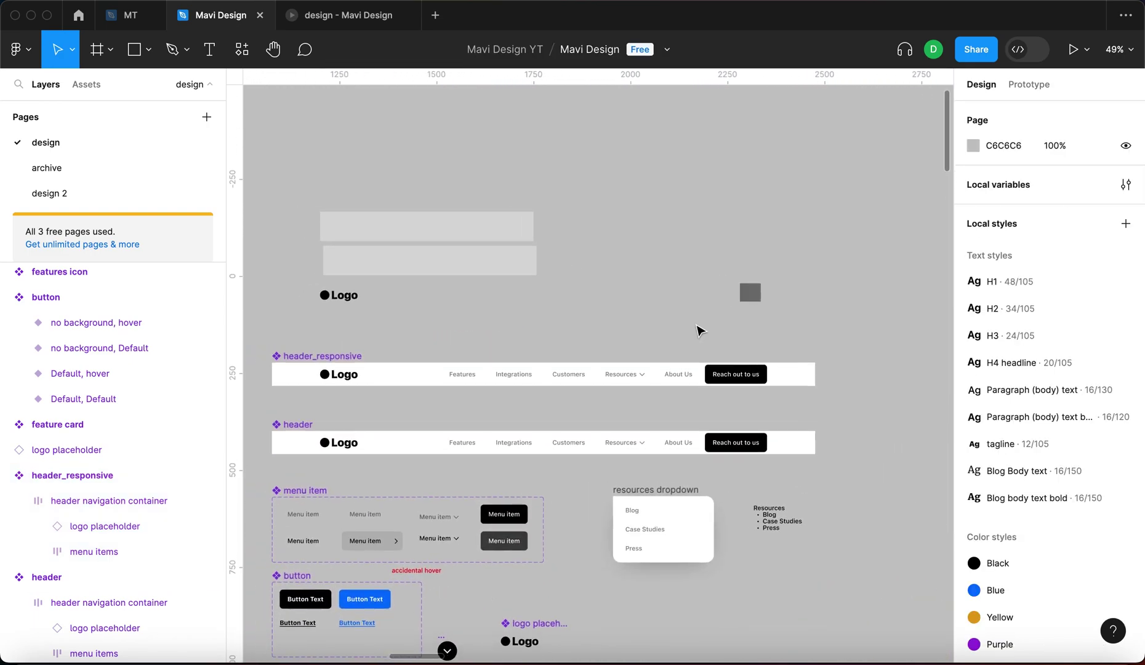
scroll(700, 330, left, 4)
scroll(700, 331, up, 1)
drag(406, 221, 909, 383)
drag(603, 298, 601, 341)
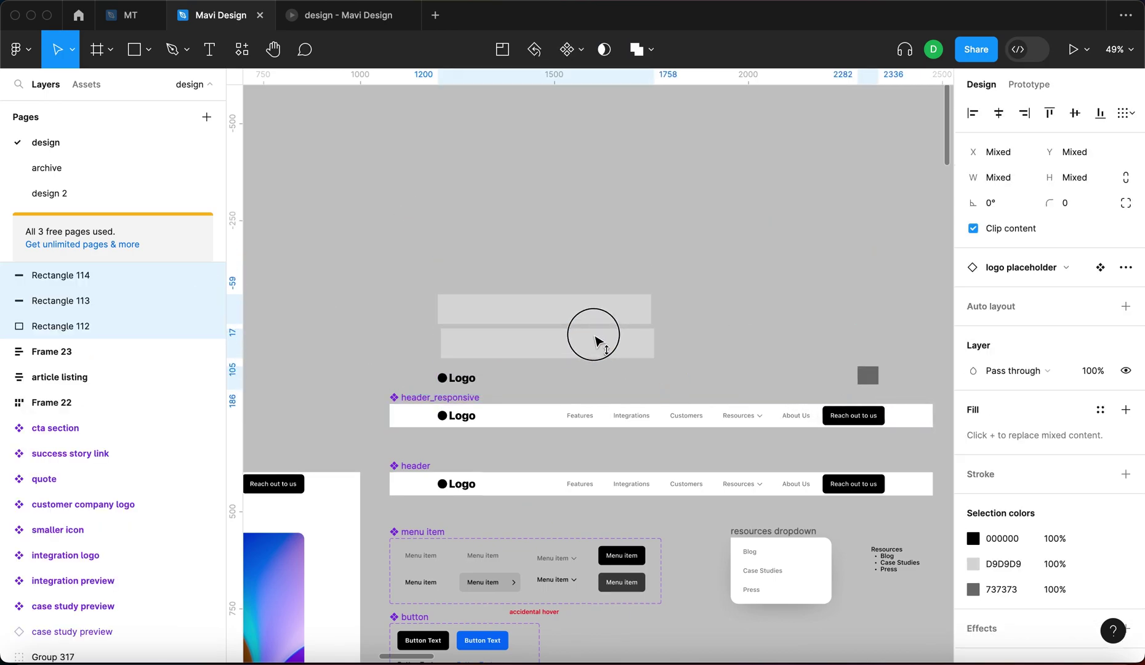
click(533, 268)
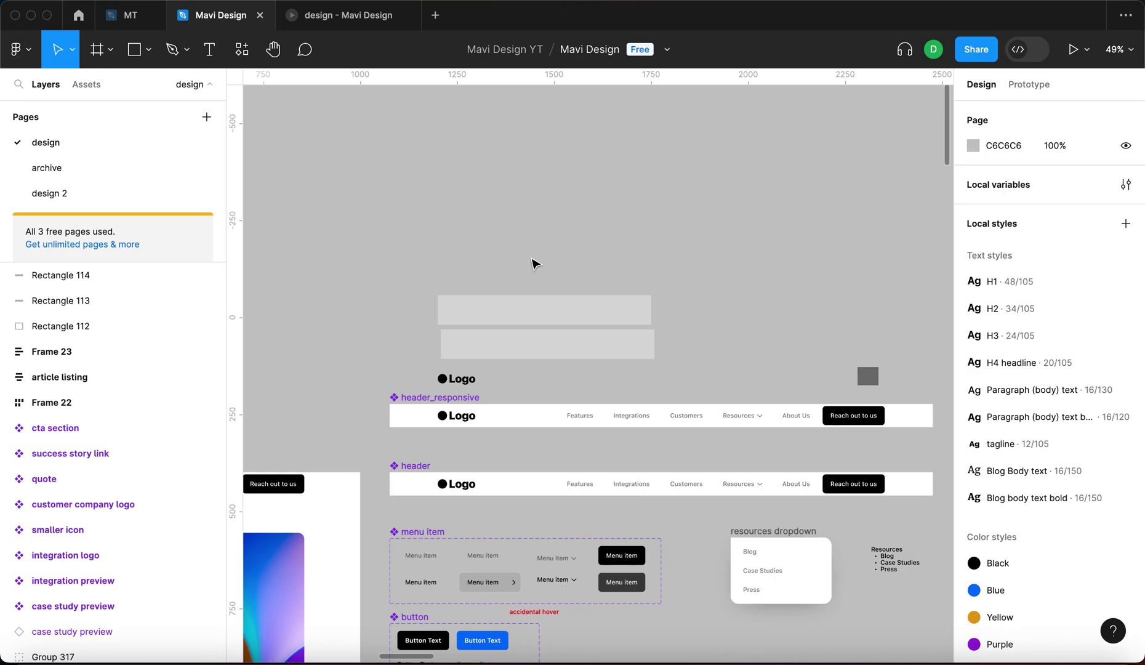
scroll(533, 262, right, 3)
click(513, 297)
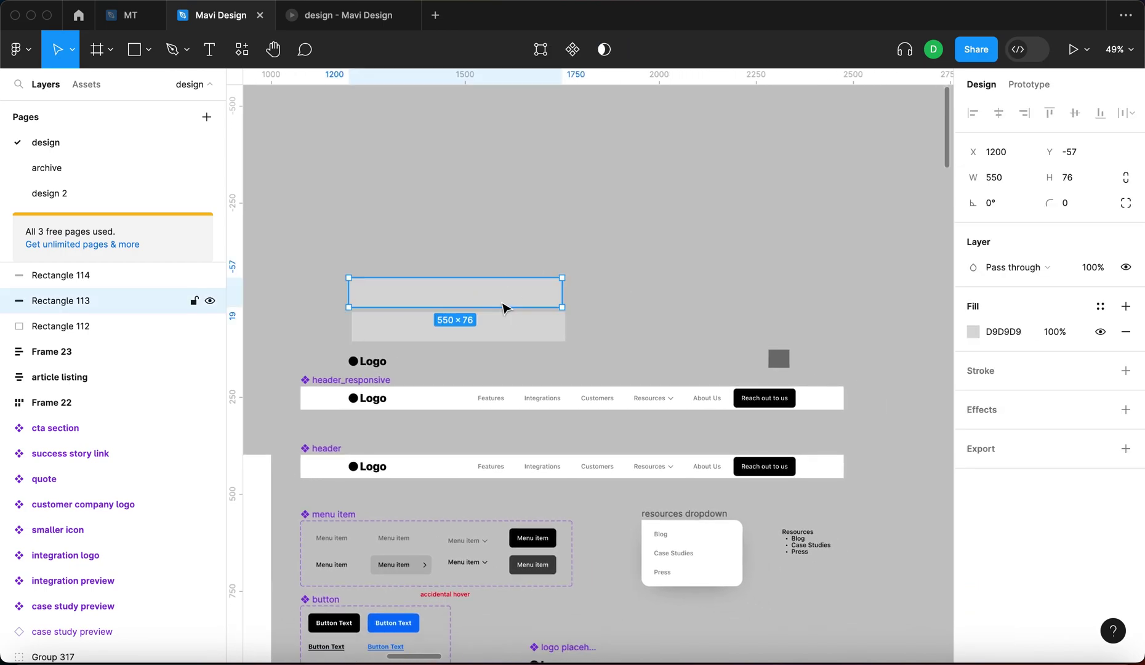
click(515, 331)
click(662, 253)
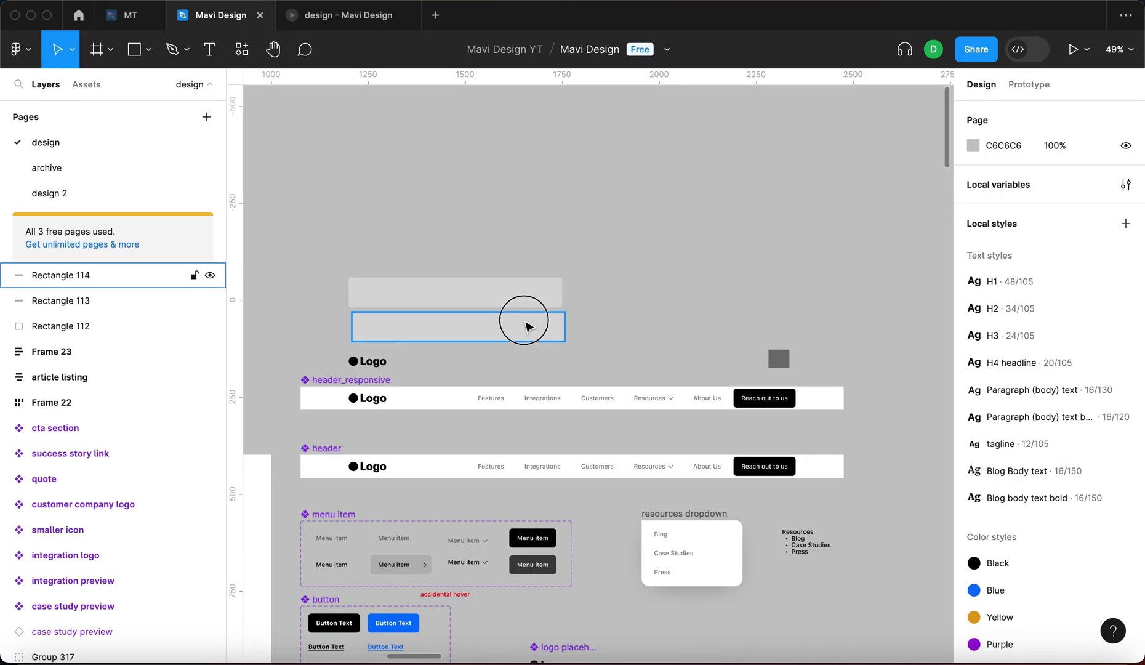
click(524, 325)
click(668, 274)
Duplicate header_responsive into the empty space above the wide rectangles and detach the copy from its component.
scroll(668, 274, up, 4)
scroll(668, 274, left, 1)
click(671, 517)
drag(681, 519, 714, 315)
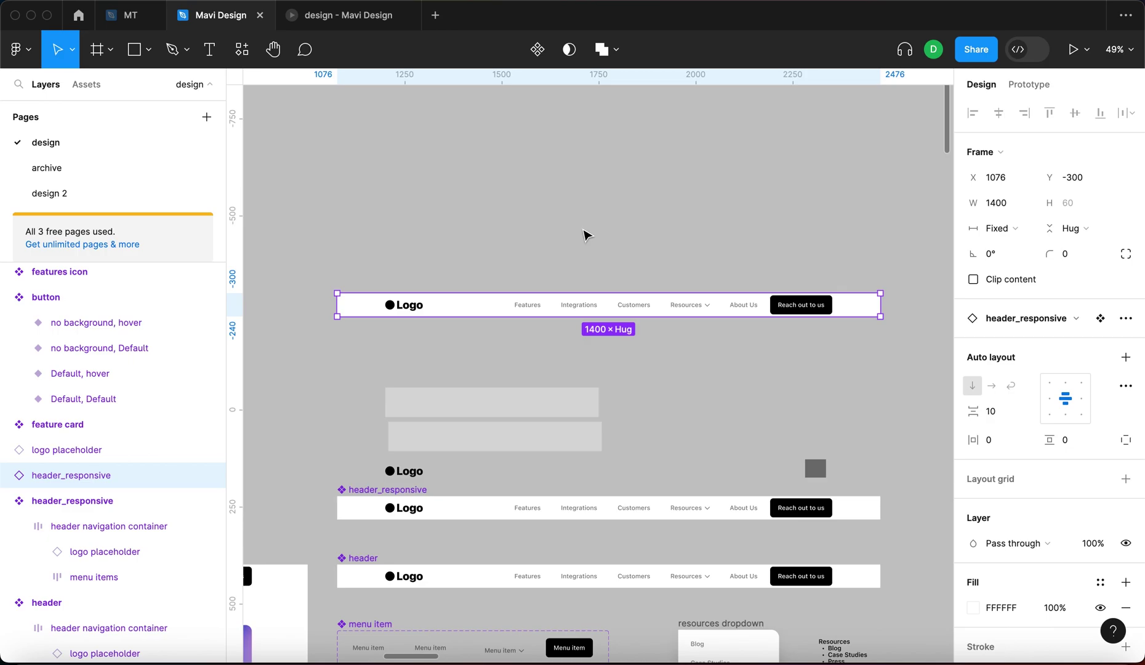
key(alt+super+b)
click(533, 219)
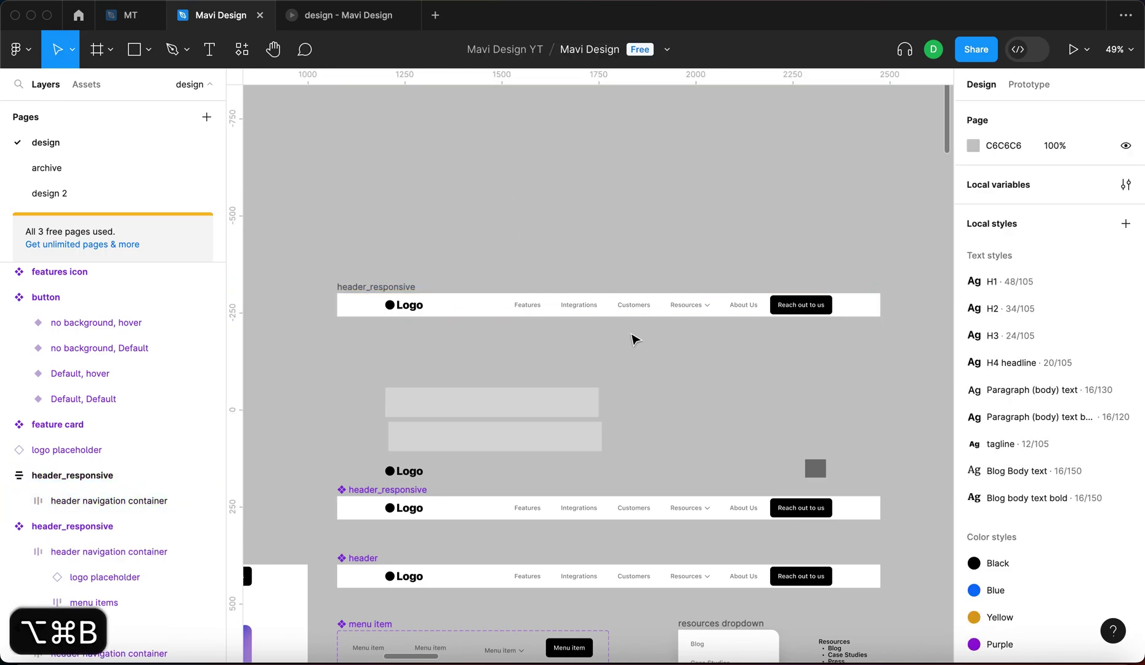
Rename the detached header frame "header responsive experiment".
click(383, 288)
double_click(382, 288)
text(h)
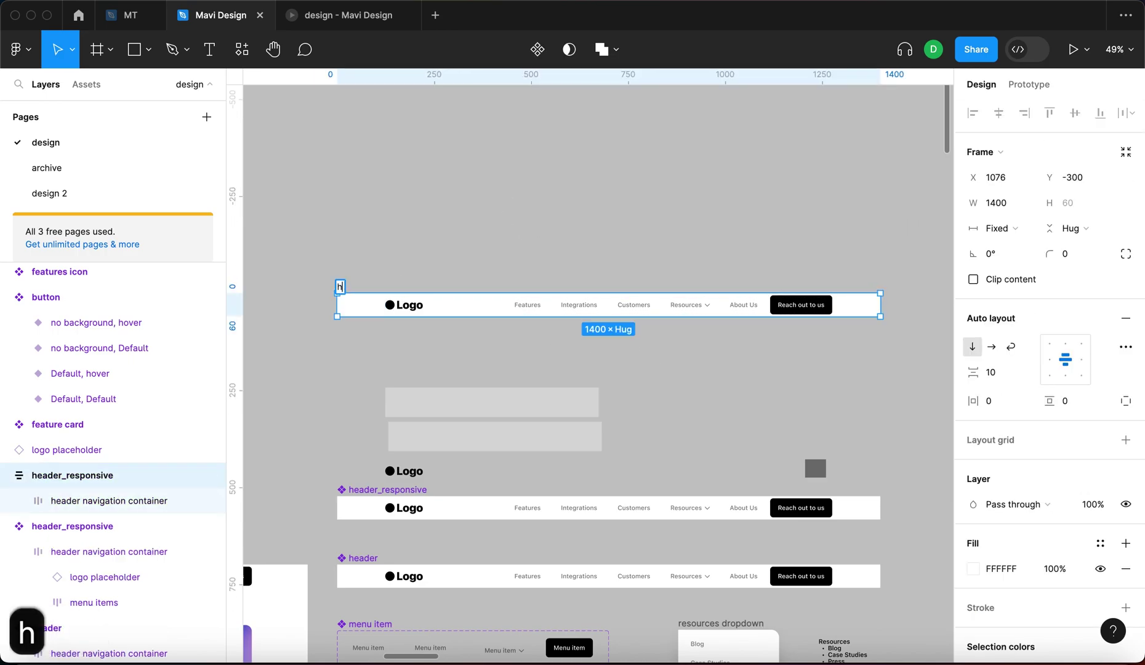
text(eader responsive experiment)
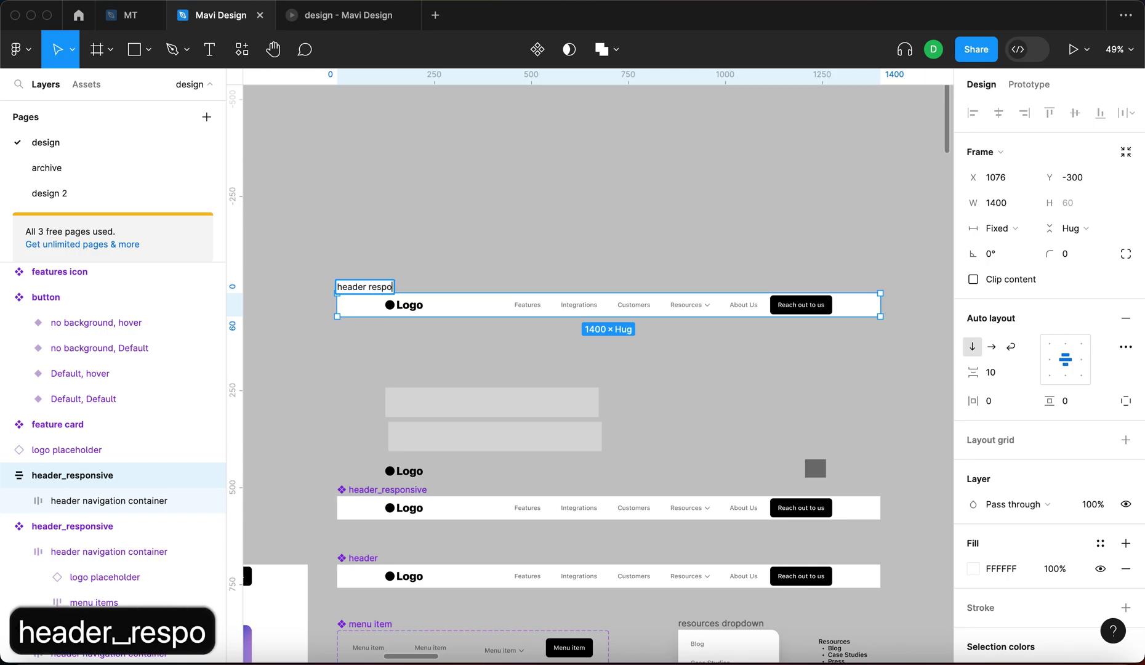
key(Return)
click(480, 256)
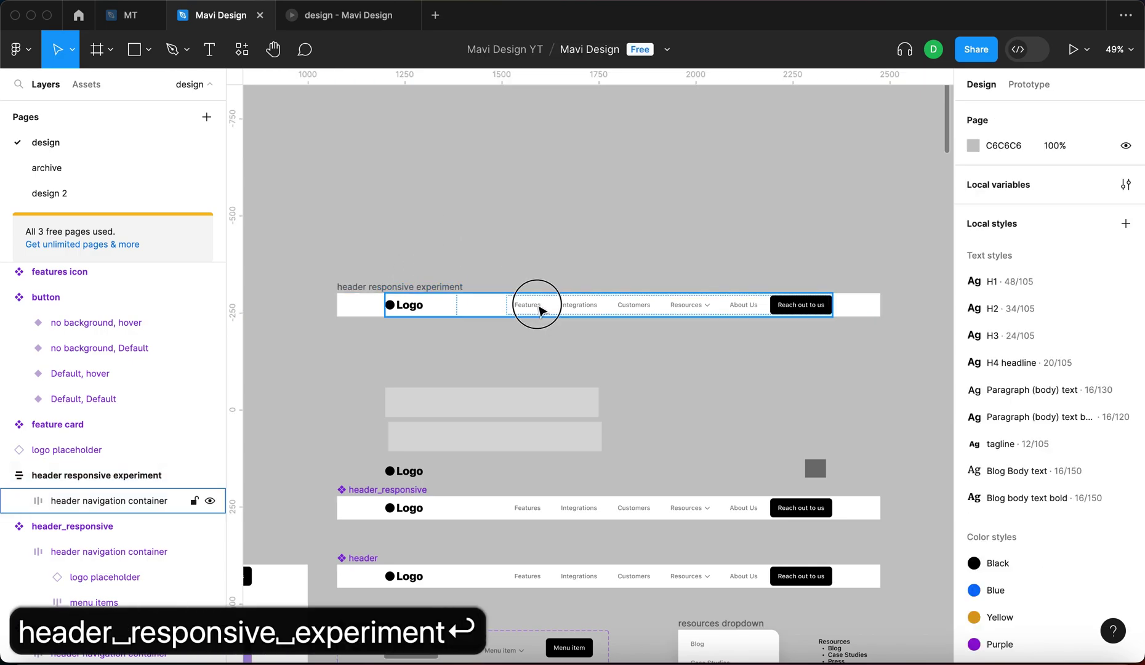
click(534, 306)
click(738, 264)
click(462, 286)
click(557, 267)
click(437, 286)
click(545, 252)
click(406, 471)
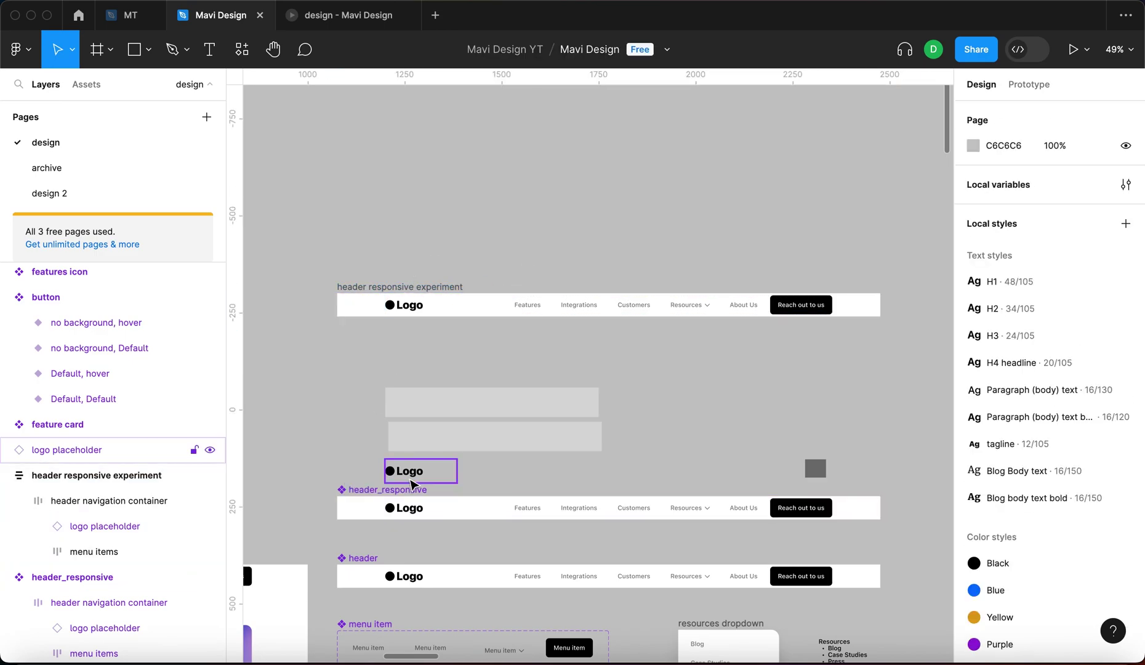
shift+click(813, 469)
click(767, 440)
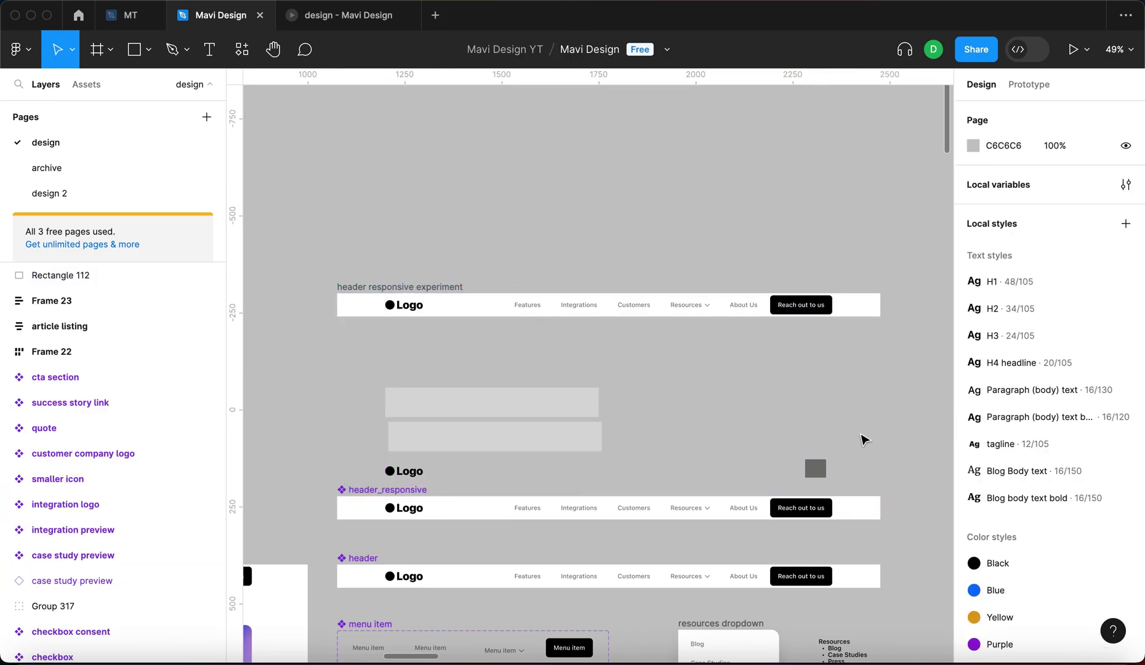
Draw a 44 × 44 px frame between the wide rectangles and the dark square and fill it with grey ABABAB.
scroll(788, 450, up, 3)
key(f)
drag(701, 440, 725, 459)
click(973, 461)
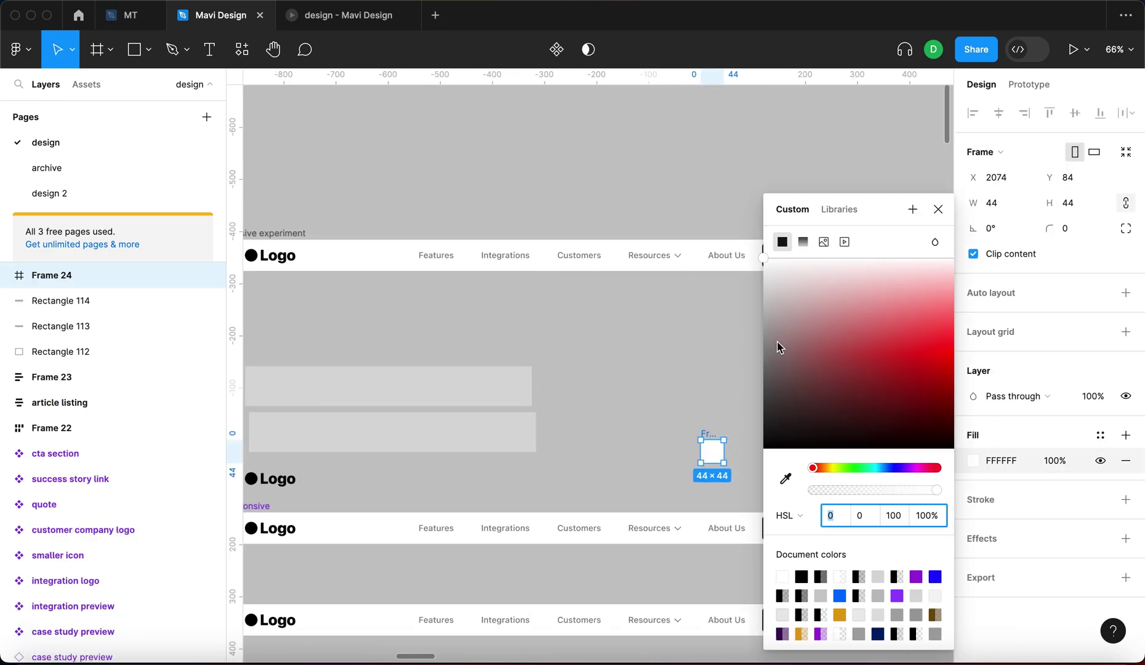
drag(780, 344, 751, 333)
click(938, 209)
click(572, 371)
scroll(557, 391, down, 3)
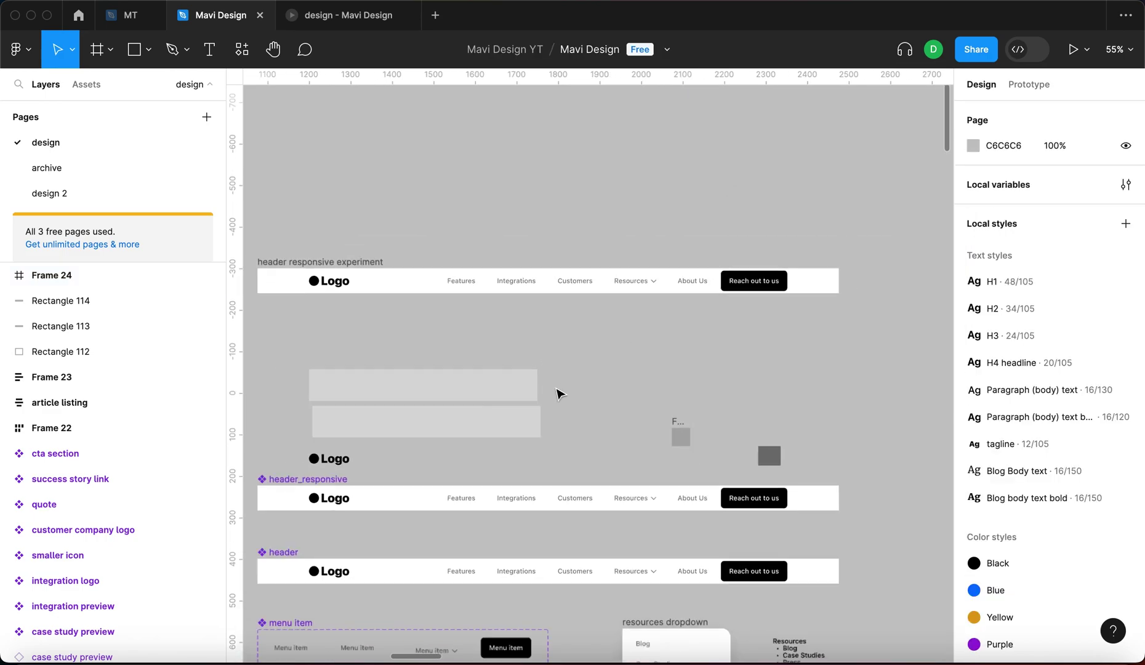
Place the logo copy above the experiment header's logo and the small grey frame above its "Reach out to us" button.
click(370, 455)
shift+click(662, 426)
drag(664, 439, 751, 260)
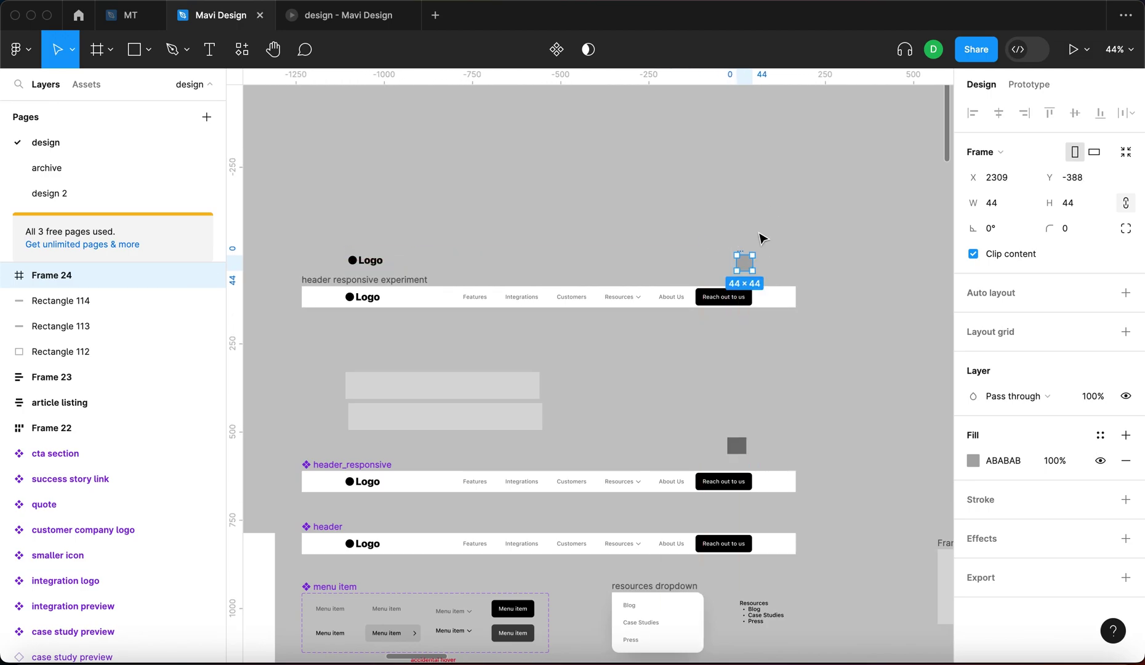
click(760, 231)
Wrap the logo copy and the small grey frame in a horizontal auto layout with left, vertically centred alignment.
drag(304, 240, 775, 271)
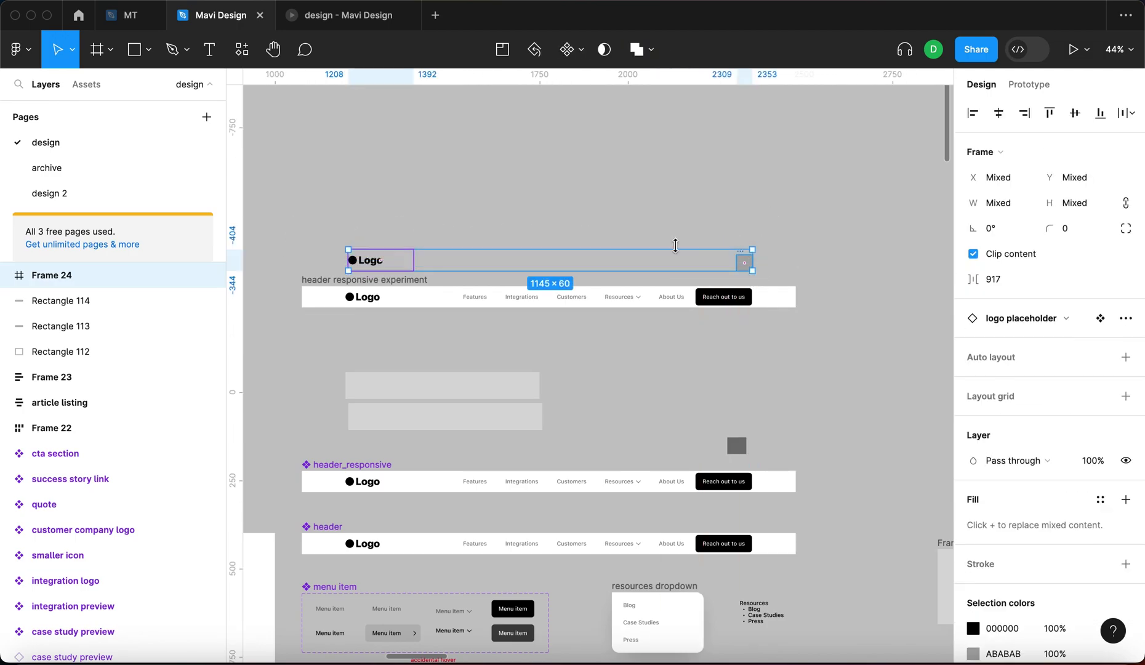
key(shift+a)
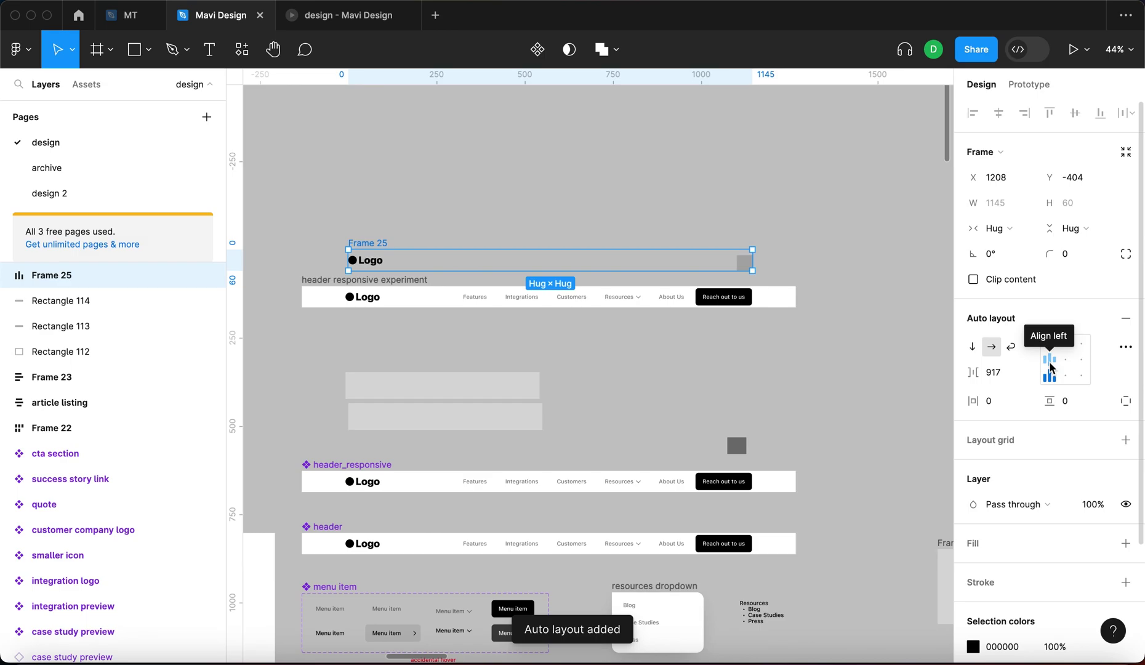
click(1050, 367)
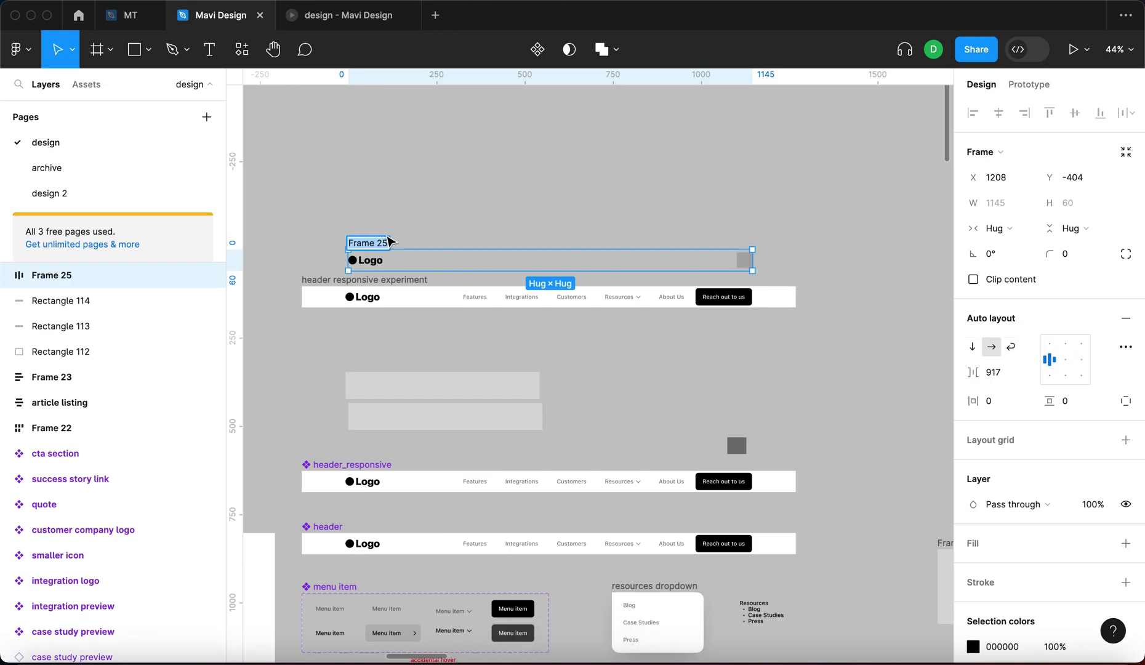
Rename the new auto layout frame "header contents mobile".
text(menu)
key(BackSpace)
key(BackSpace)
key(BackSpace)
key(BackSpace)
key(BackSpace)
text(header contents mobile)
key(Return)
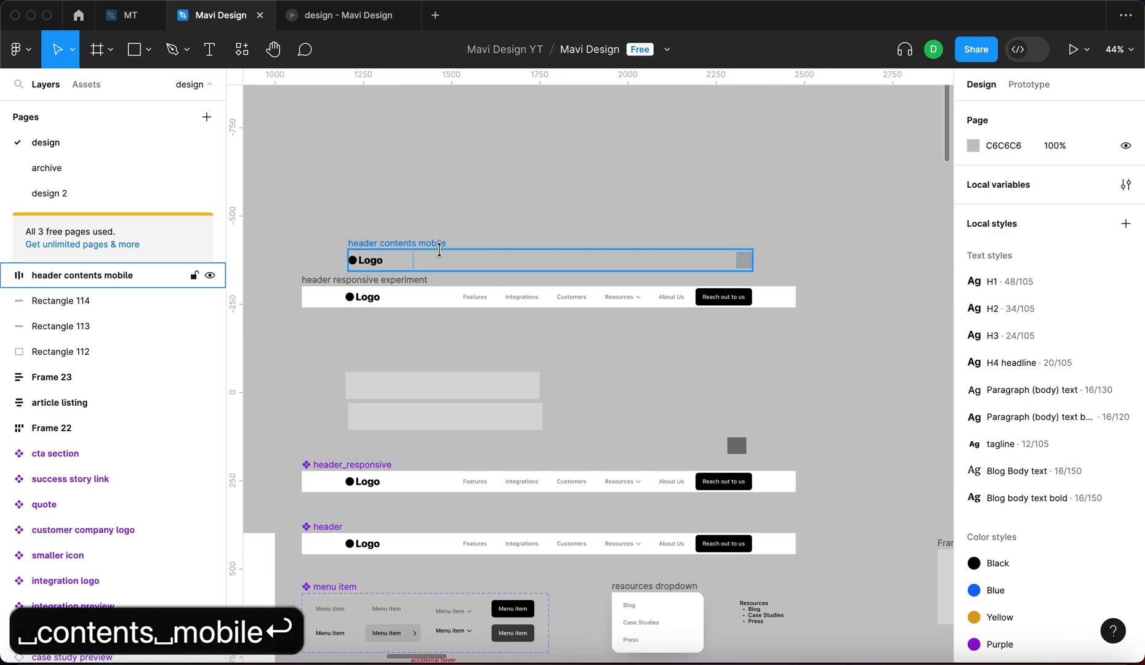
Set the spacing between items in the header contents mobile frame to Auto.
click(1013, 379)
text(auto)
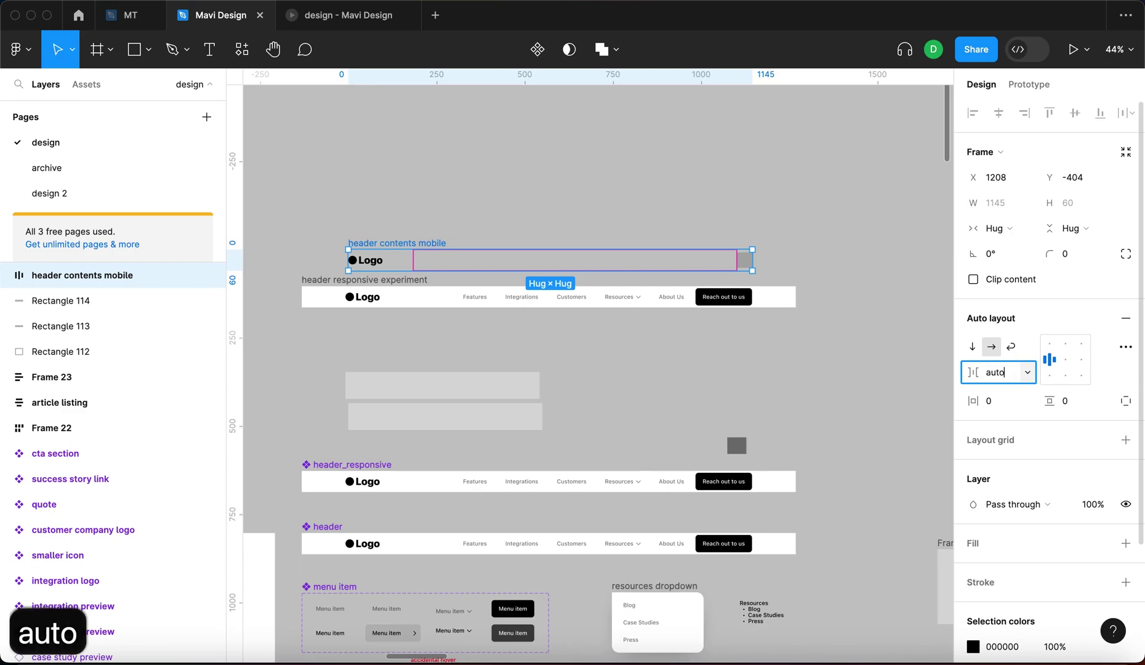
key(Return)
click(406, 239)
click(406, 246)
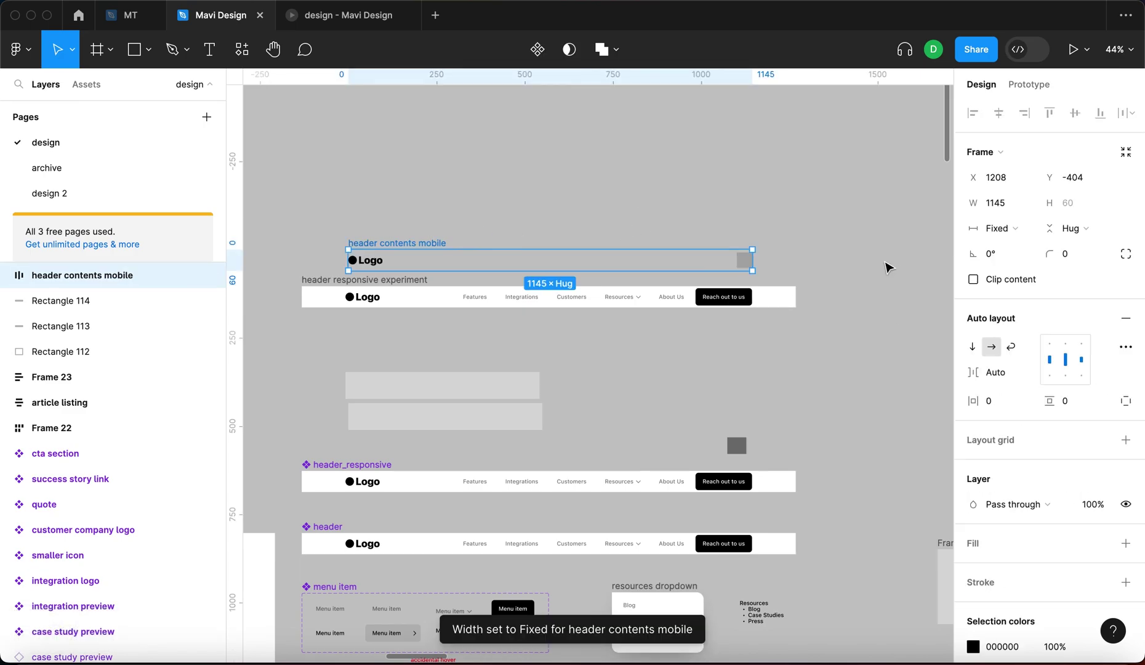
Test the header contents mobile frame's spacing by narrowing it to 473 px and stretching it back out.
drag(753, 260, 515, 260)
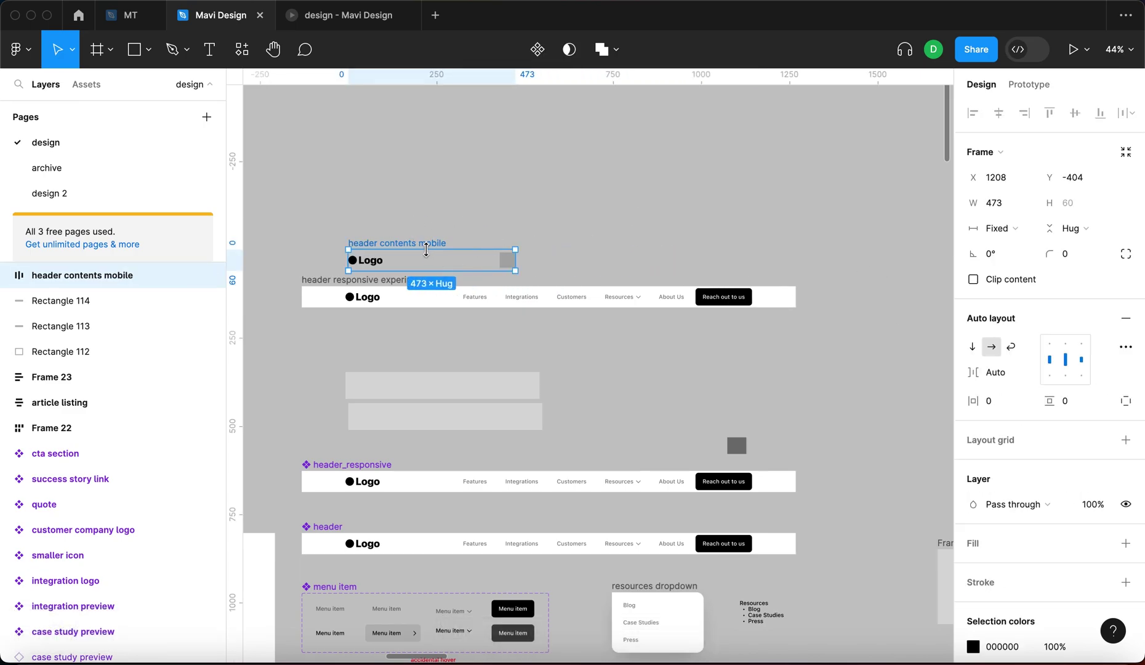
drag(515, 260, 749, 265)
click(804, 249)
Move the header contents mobile frame to X 1191, Y -408 and resize it to about 1133 px wide.
drag(433, 241, 427, 239)
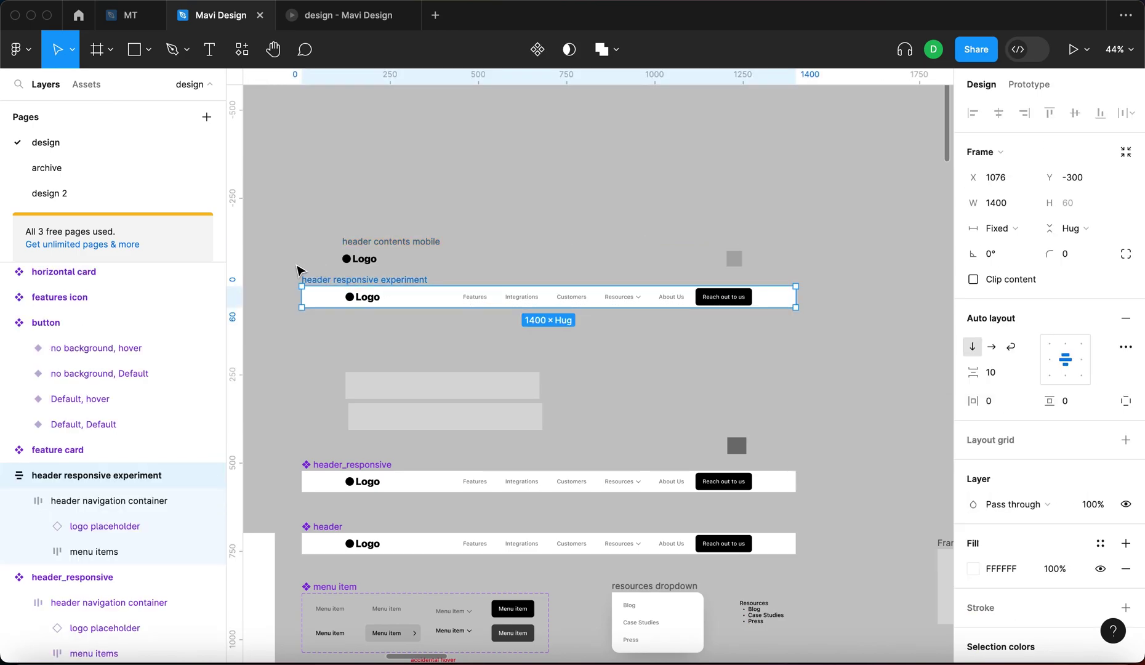
click(297, 266)
click(311, 285)
Cut header contents mobile, paste it inside header responsive experiment and order it above the header navigation container.
click(402, 243)
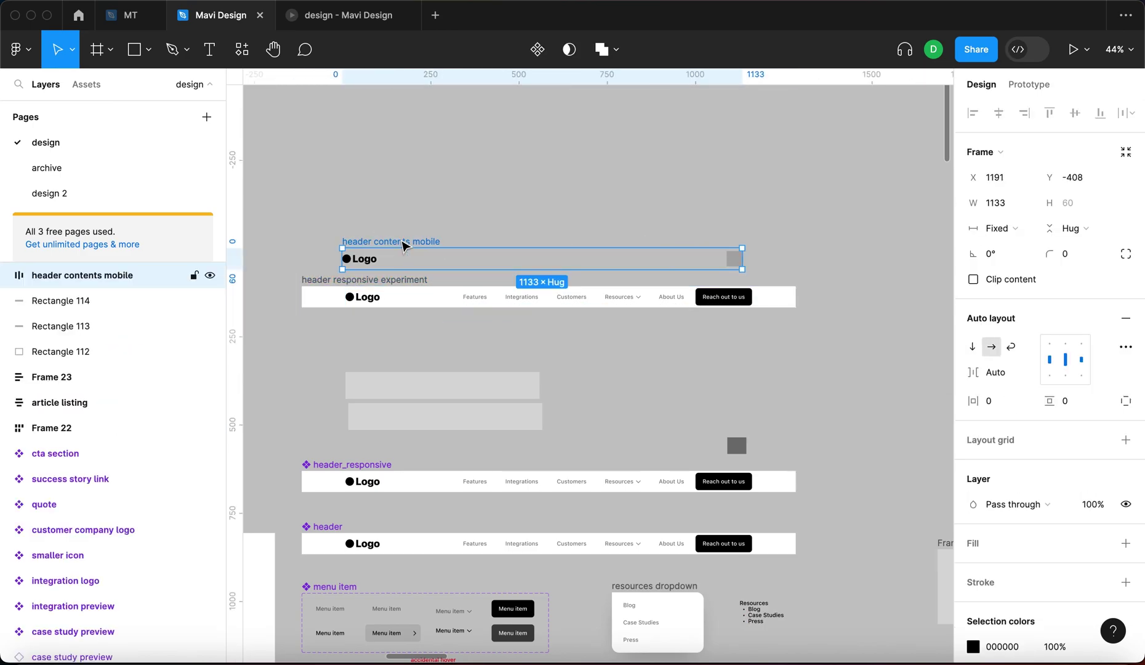
key(cmd+x)
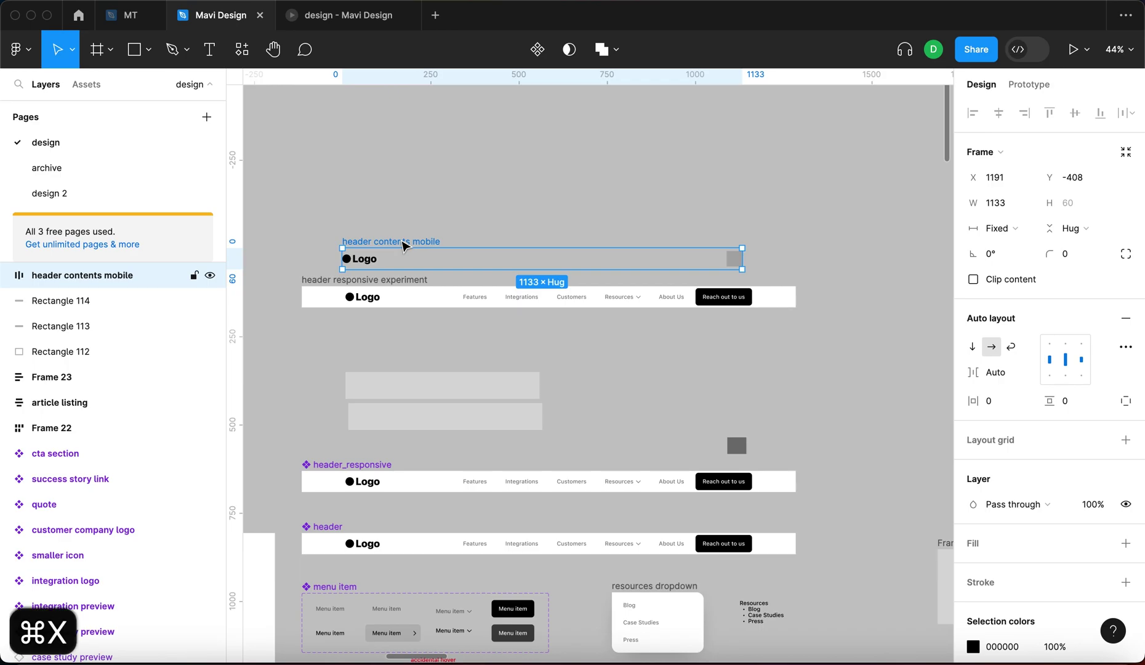
click(314, 279)
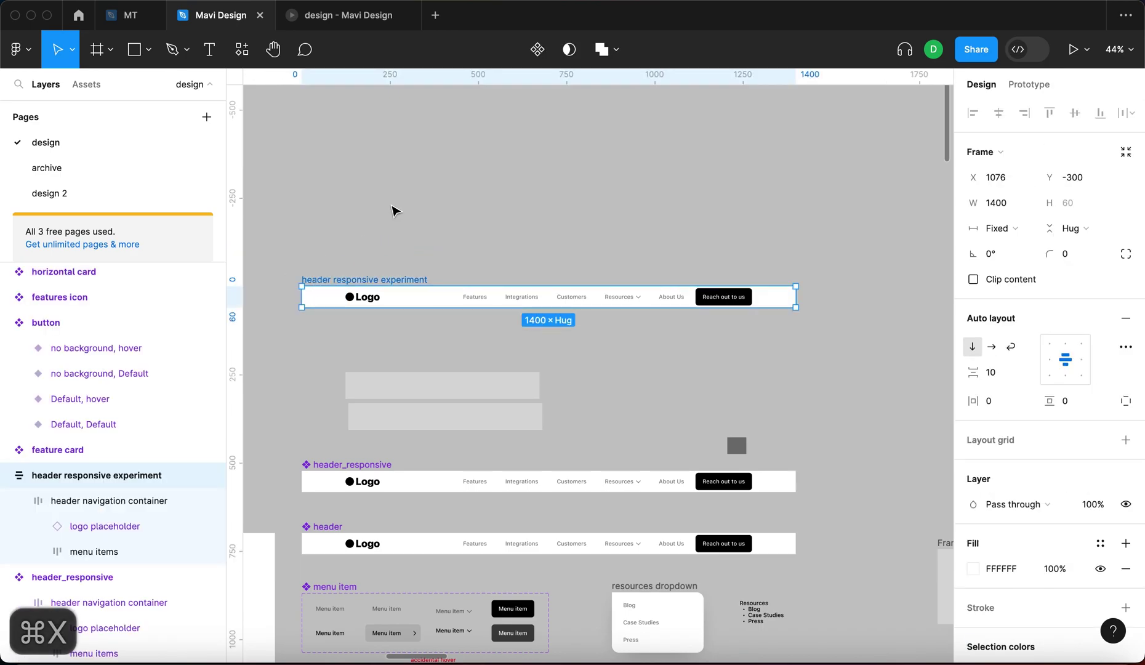
key(super+v)
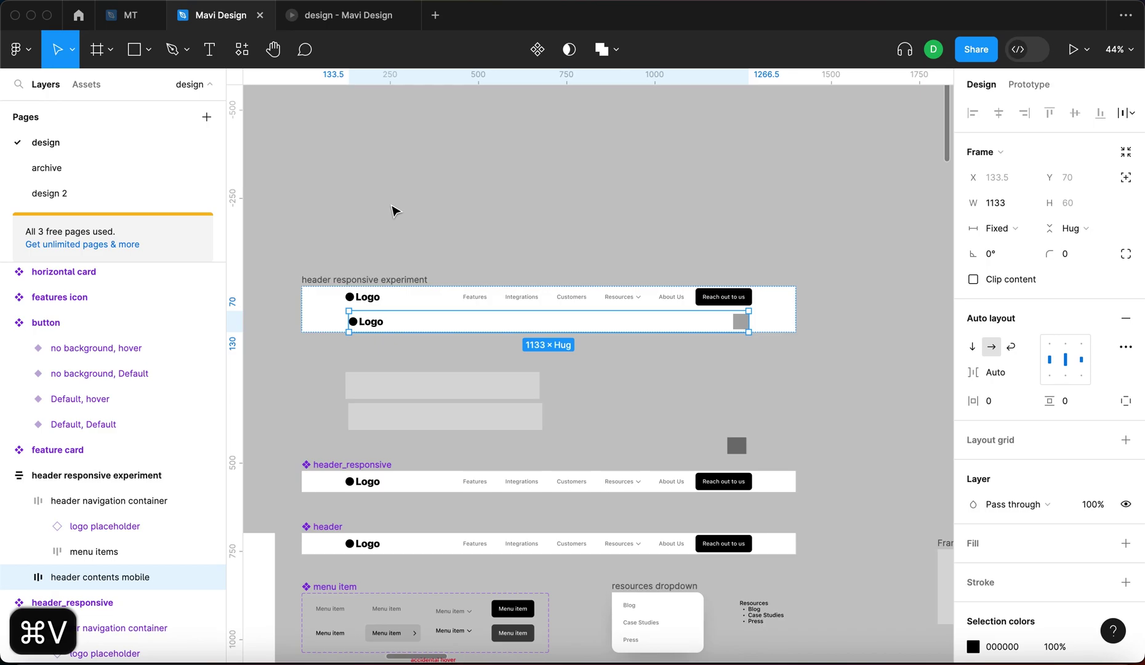
key(super+bracketleft)
Set the header contents mobile frame's width to Fill its parent header.
scroll(392, 210, up, 4)
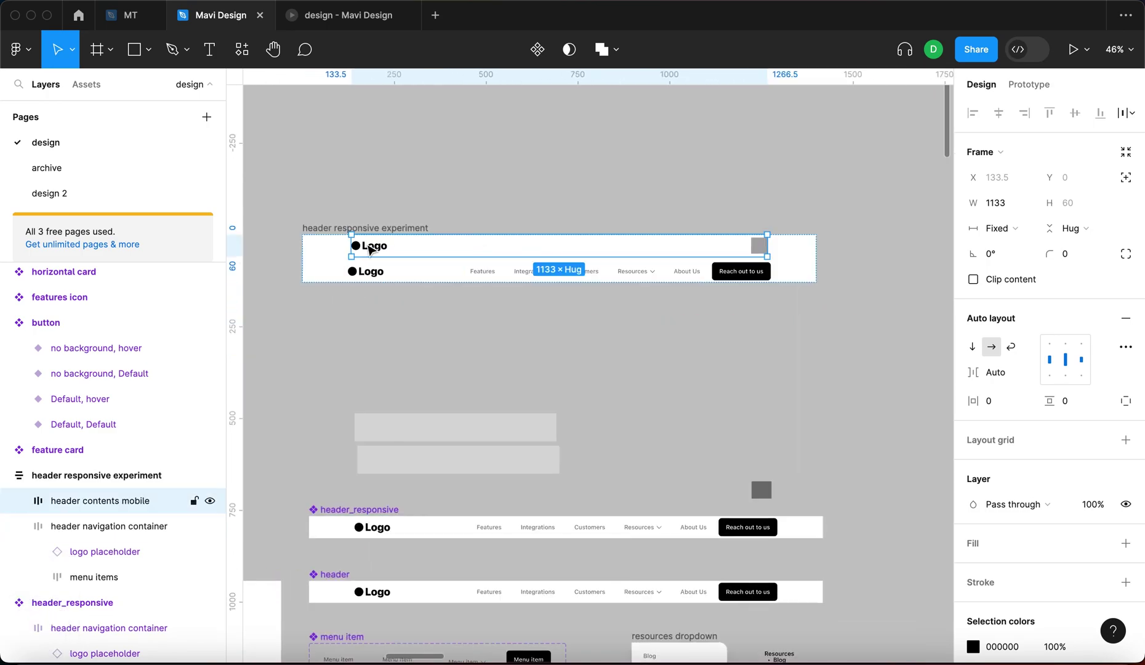
scroll(375, 252, up, 4)
scroll(327, 233, down, 2)
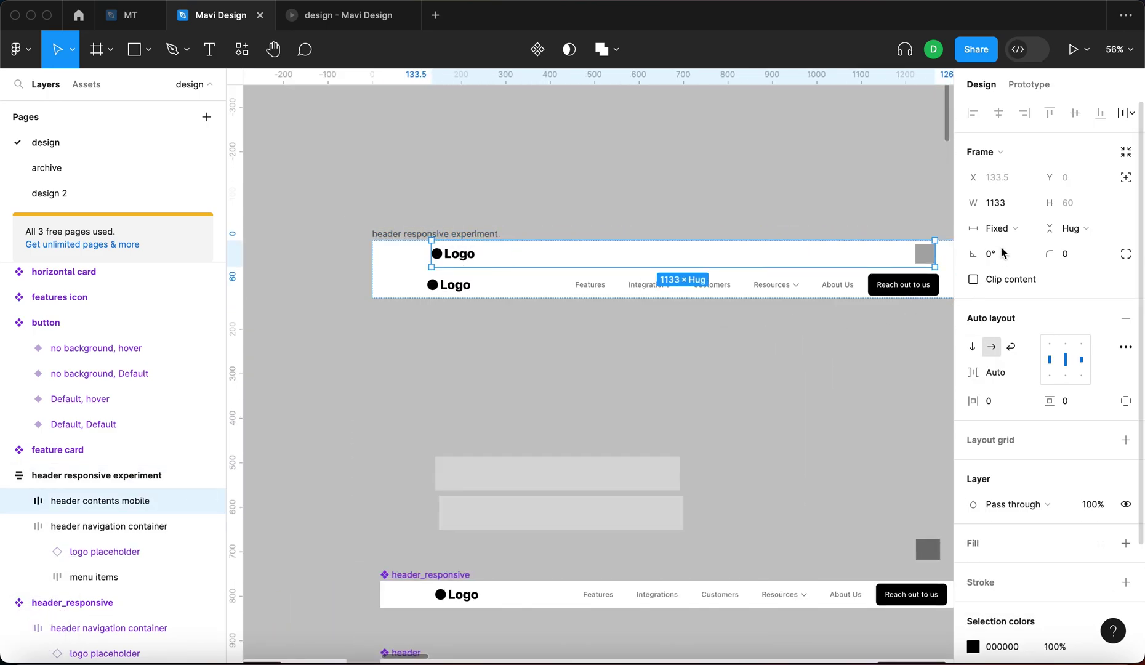
click(1007, 228)
click(1034, 263)
click(711, 181)
click(462, 264)
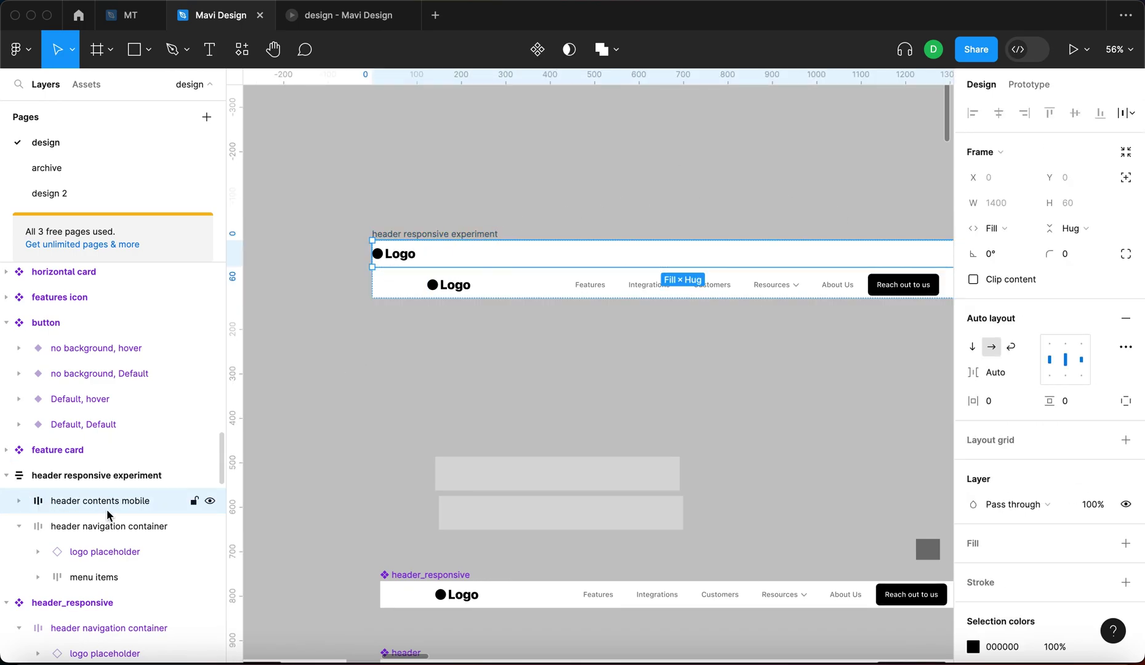
Collapse the header navigation container in the layer list and rename it header contents desktop.
click(86, 528)
click(19, 527)
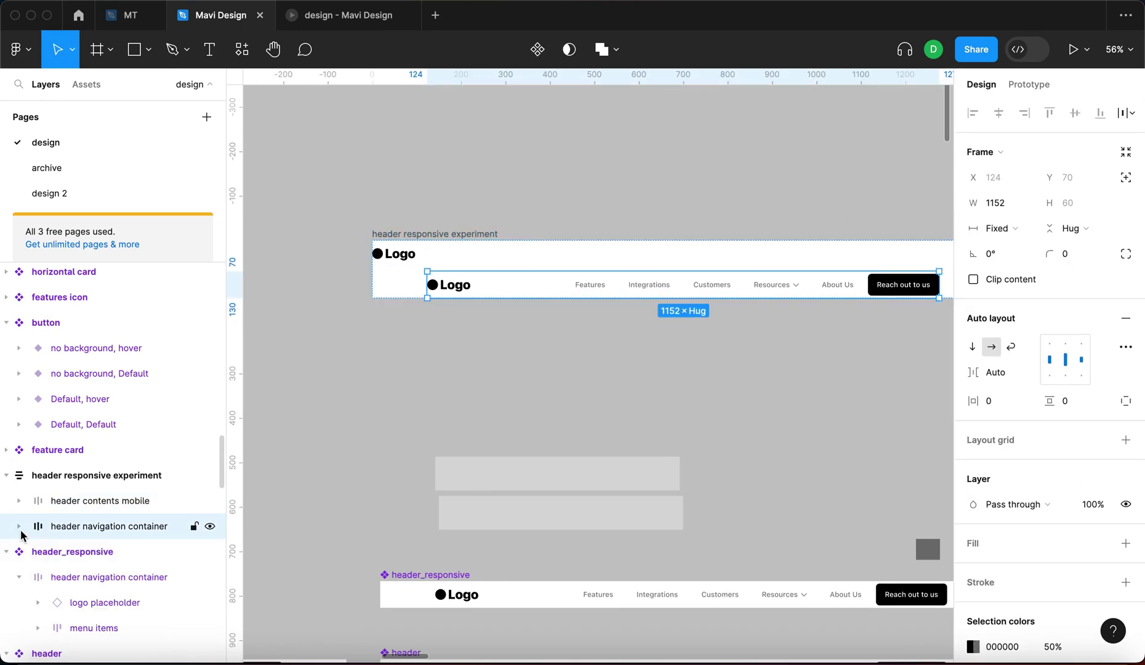
double_click(91, 528)
text(headder)
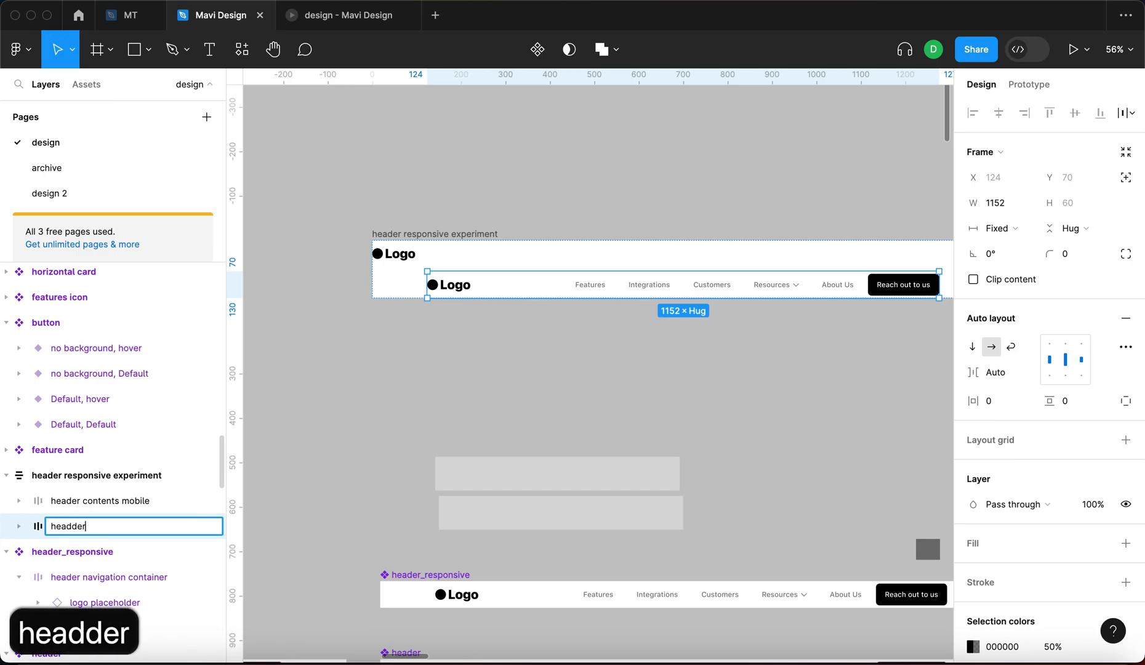
key(BackSpace)
key(BackSpace)
key(BackSpace)
text(er contents desktop)
key(Return)
Add a max width to the header contents mobile frame and bind it to a variable.
scroll(485, 261, right, 5)
click(769, 253)
click(1027, 203)
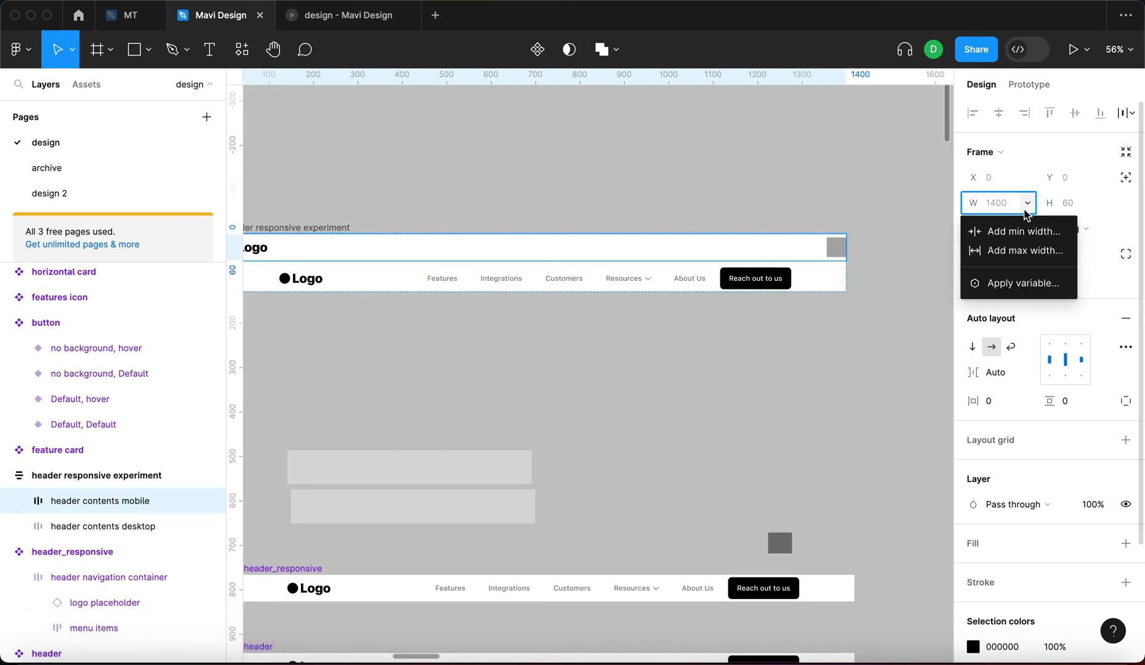
click(1028, 250)
click(1027, 228)
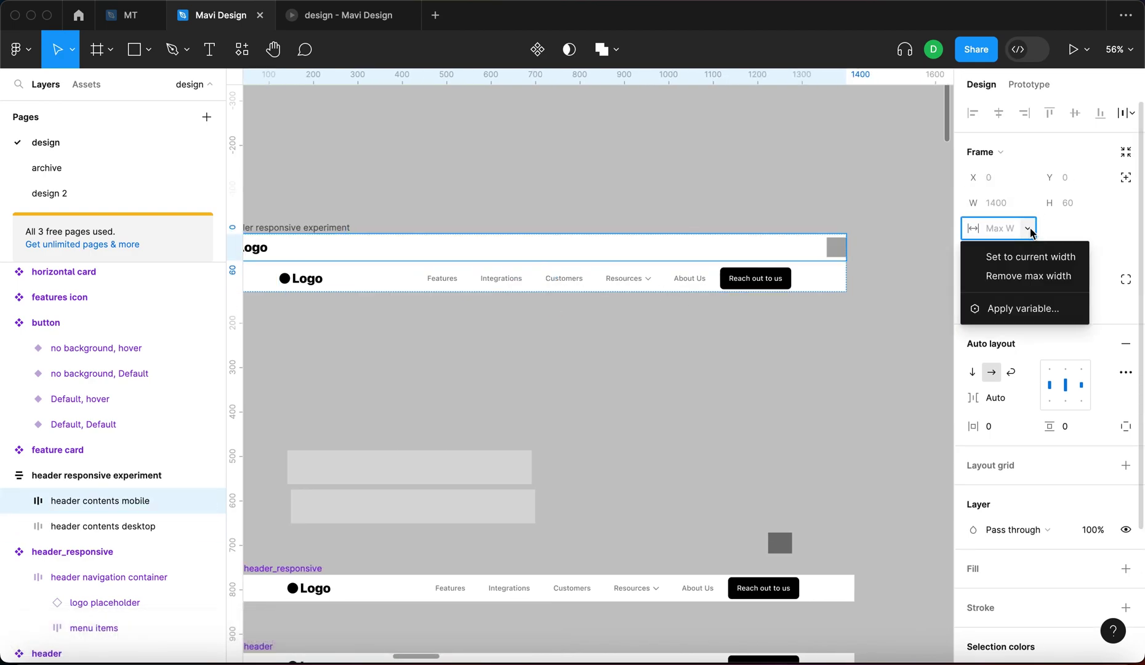
click(1013, 309)
scroll(1047, 434, down, 5)
click(1051, 470)
click(734, 391)
Test the max width by narrowing the header responsive experiment frame to 766 px and stretching it to 1597 px.
click(825, 254)
drag(826, 253, 674, 253)
scroll(696, 253, left, 4)
drag(880, 254, 739, 242)
scroll(875, 221, up, 2)
click(500, 226)
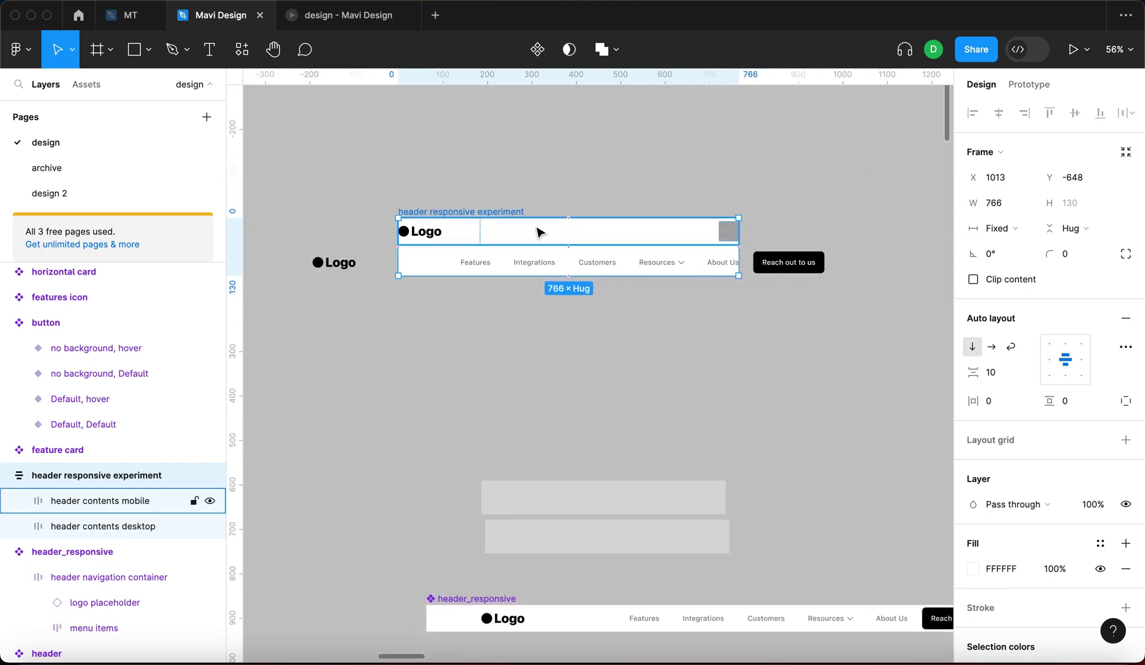
click(418, 212)
click(791, 263)
drag(742, 233, 903, 255)
scroll(903, 254, left, 2)
scroll(903, 254, up, 1)
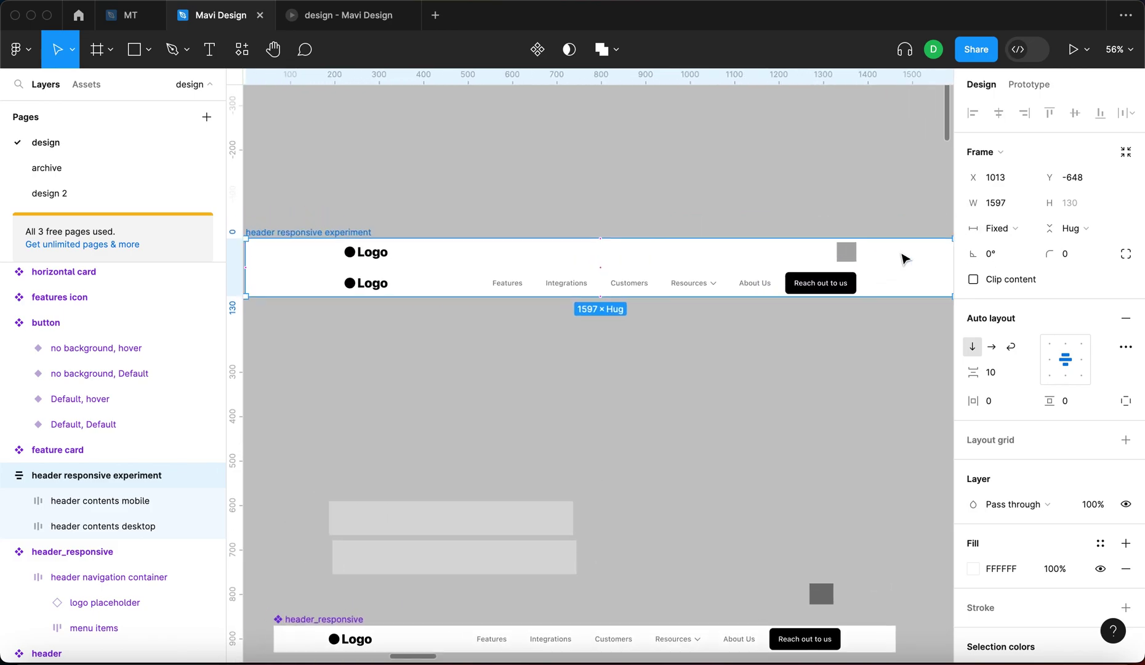
Move the header responsive experiment frame to X 990, Y -687 and narrow it to about 1331 px.
drag(298, 237, 287, 220)
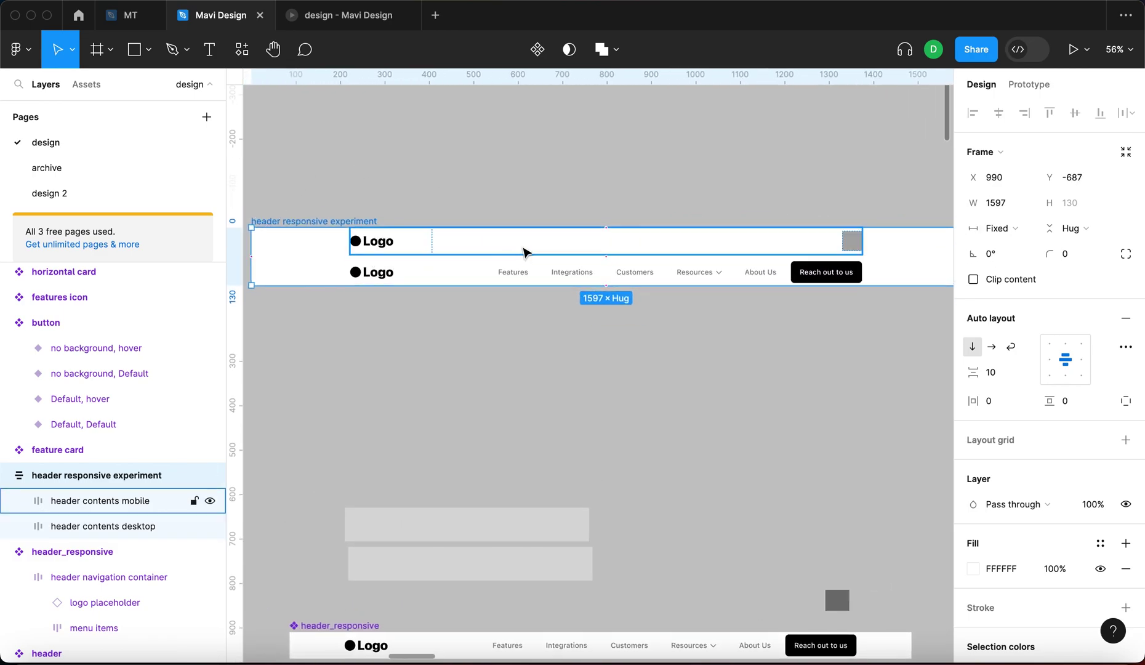
click(522, 249)
click(501, 274)
click(274, 222)
scroll(767, 260, right, 1)
scroll(767, 260, down, 1)
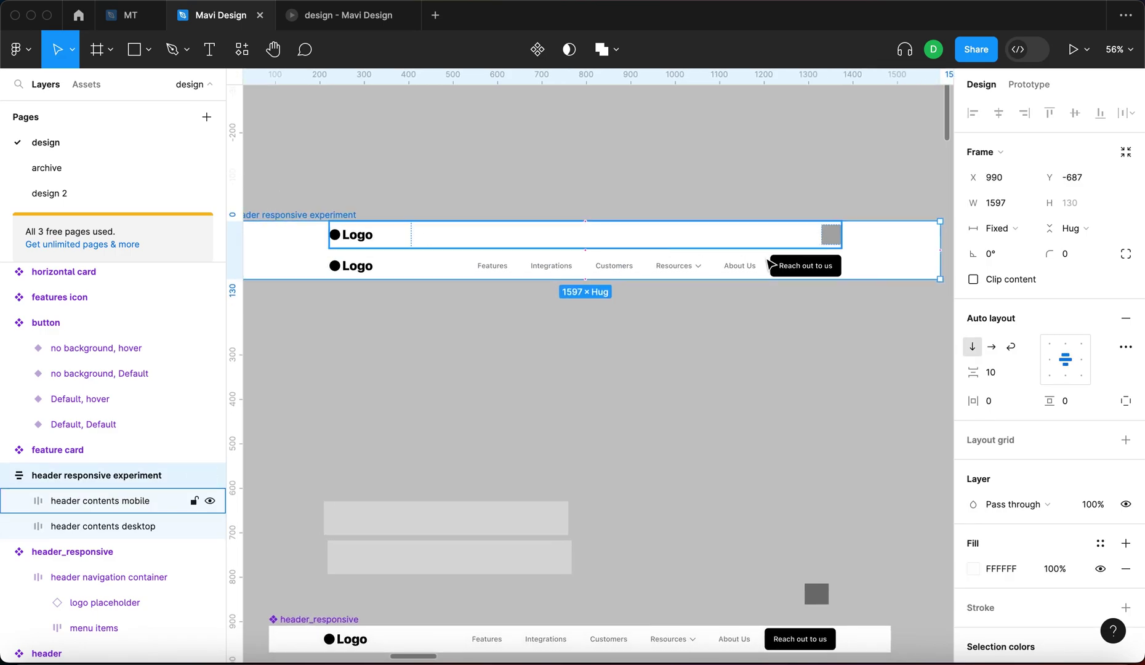
drag(940, 243, 829, 243)
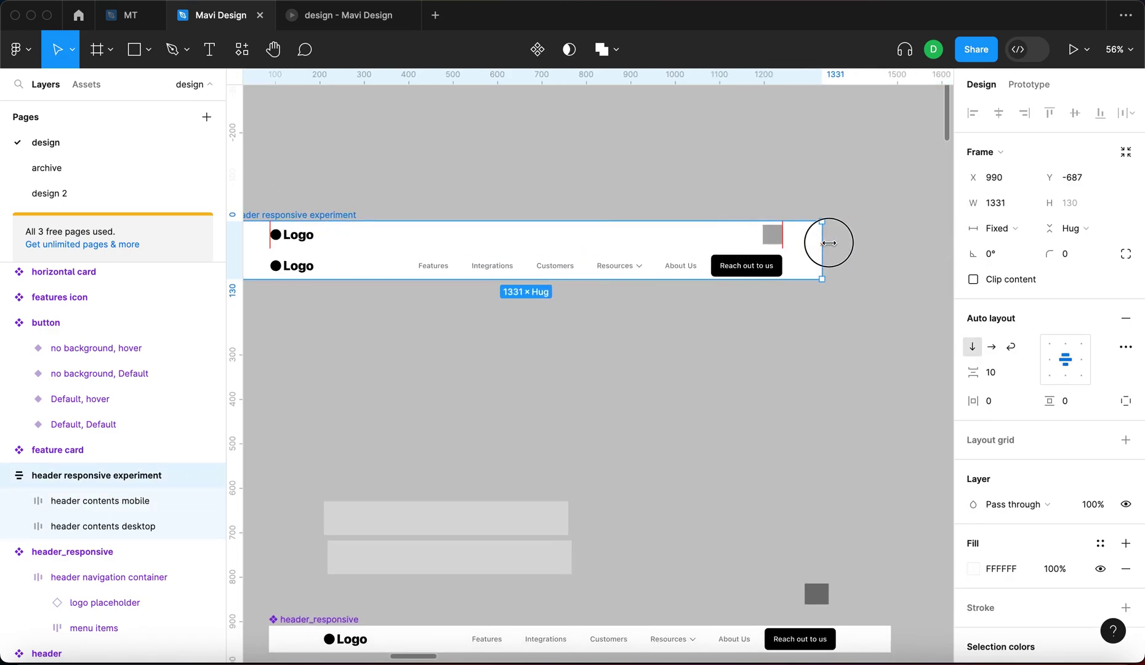
scroll(780, 184, left, 2)
scroll(780, 184, up, 1)
click(782, 294)
key(Escape)
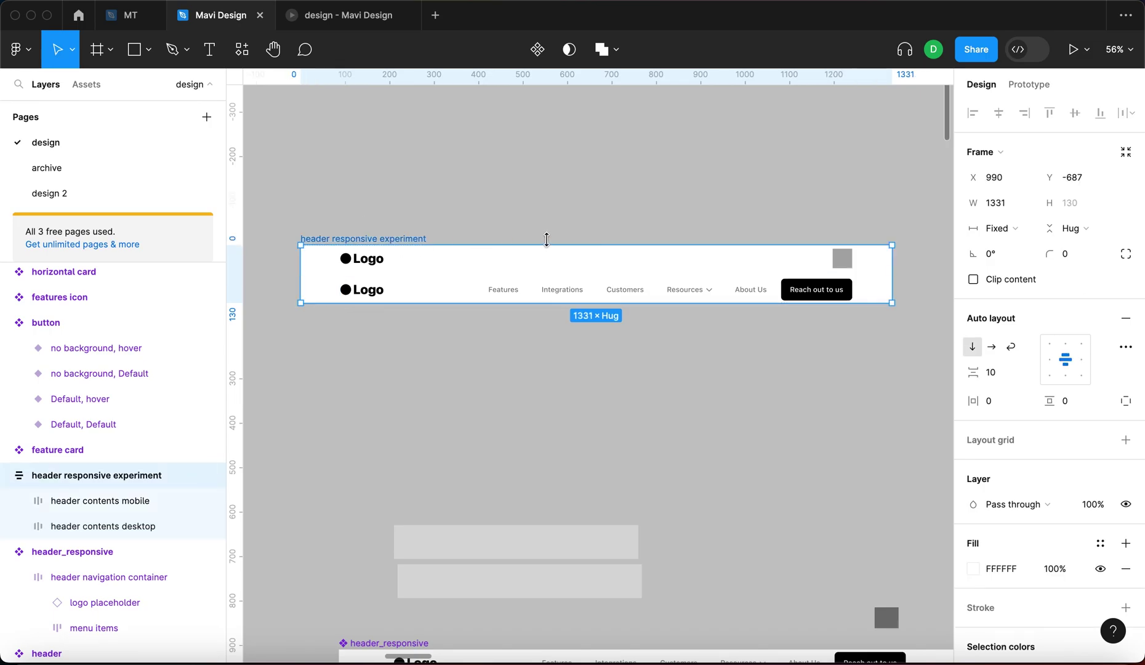
Switch the header responsive experiment frame's height to Fixed and set it to 60 px.
click(1074, 228)
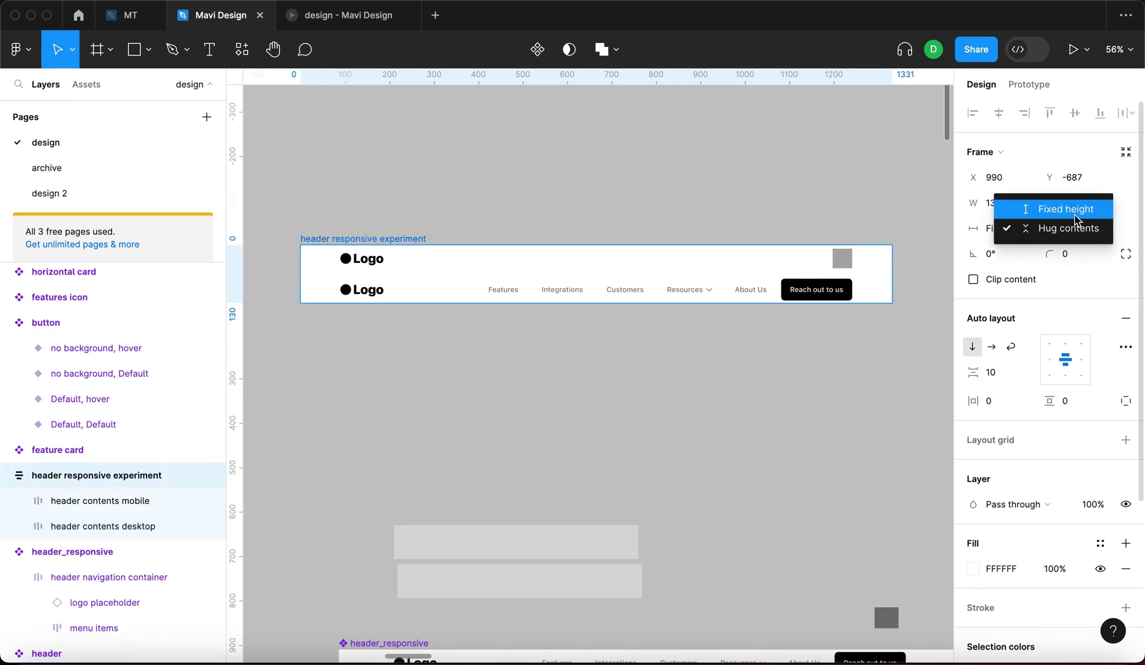
click(367, 228)
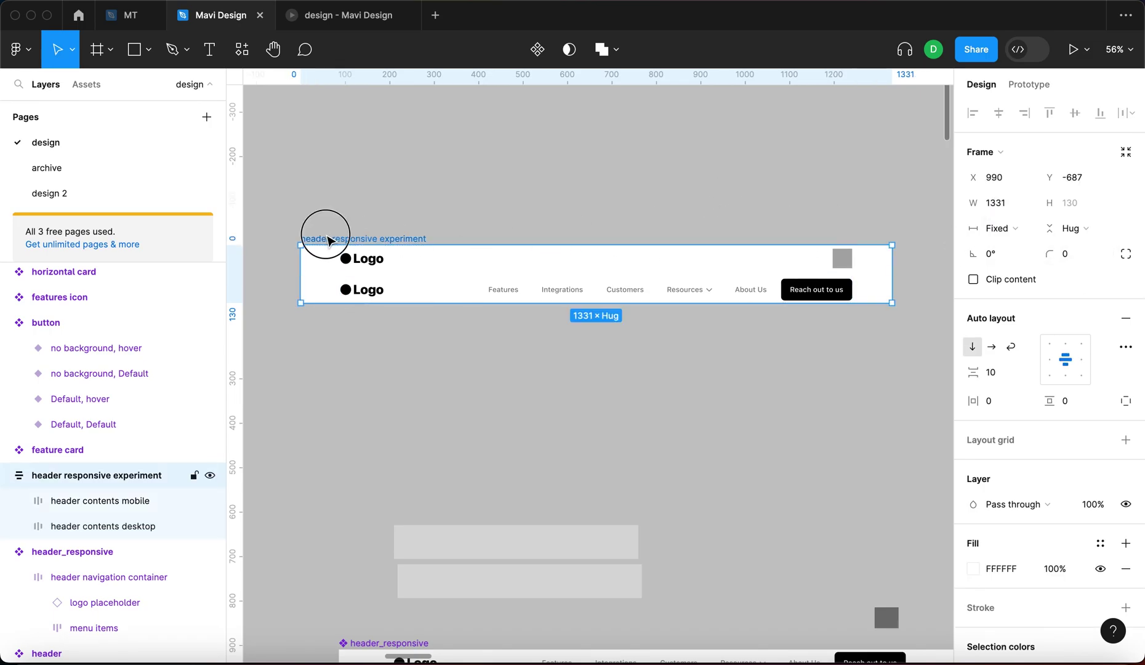
click(256, 209)
drag(261, 203, 910, 317)
click(523, 225)
click(396, 239)
click(1071, 228)
click(1068, 213)
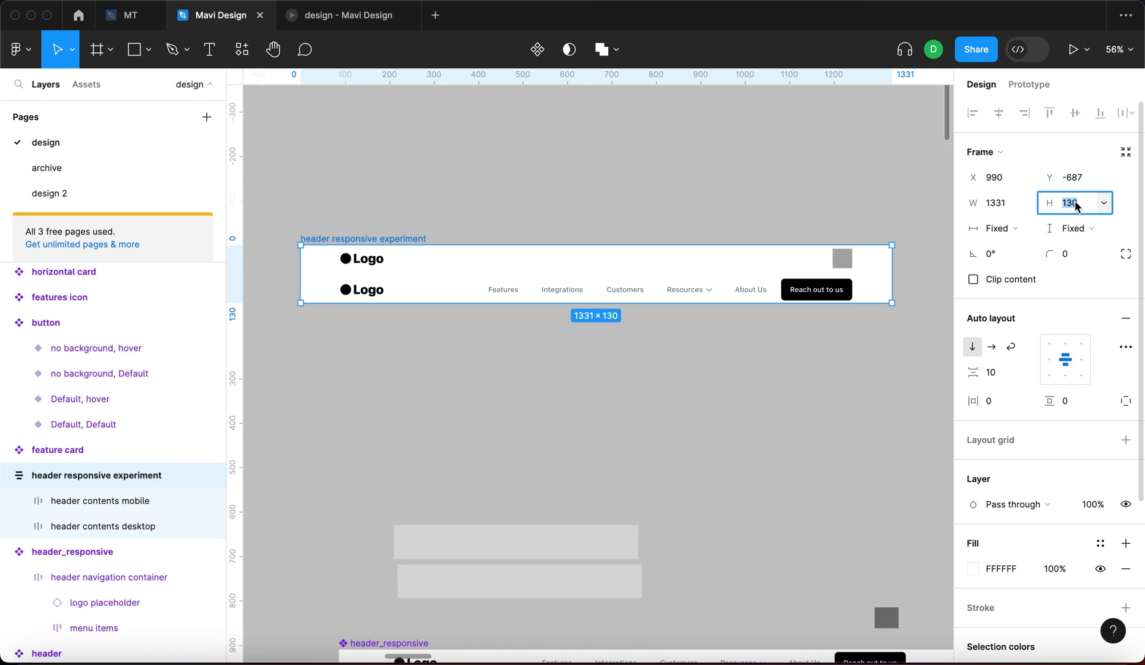
key(Return)
click(537, 215)
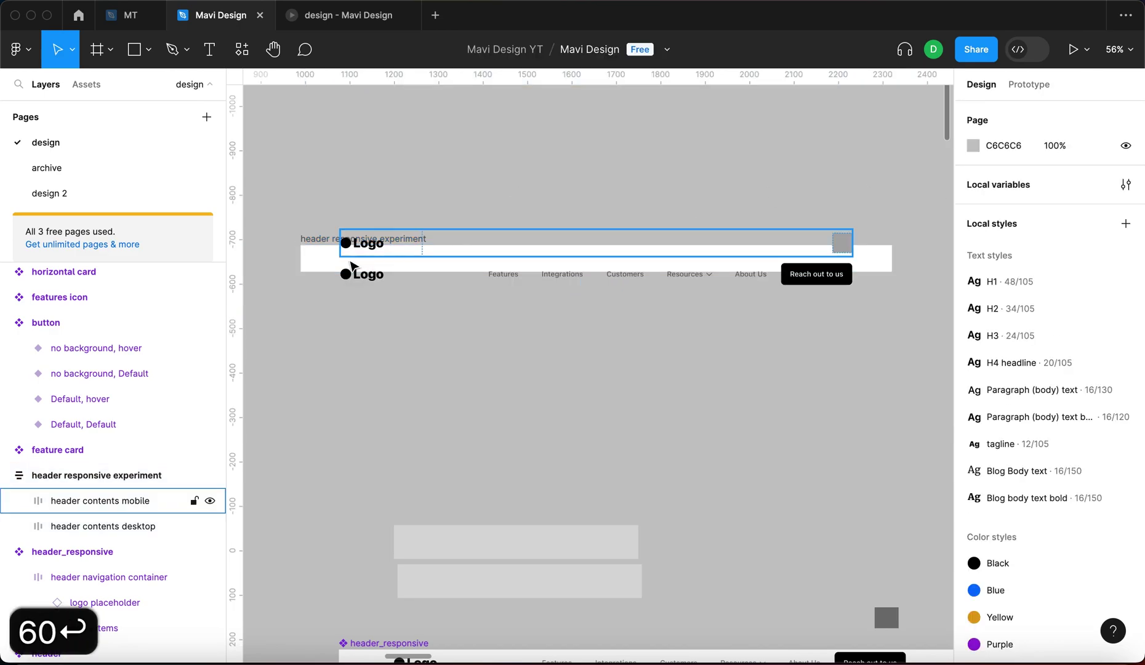
Turn on Clip content for the header responsive experiment frame.
click(320, 247)
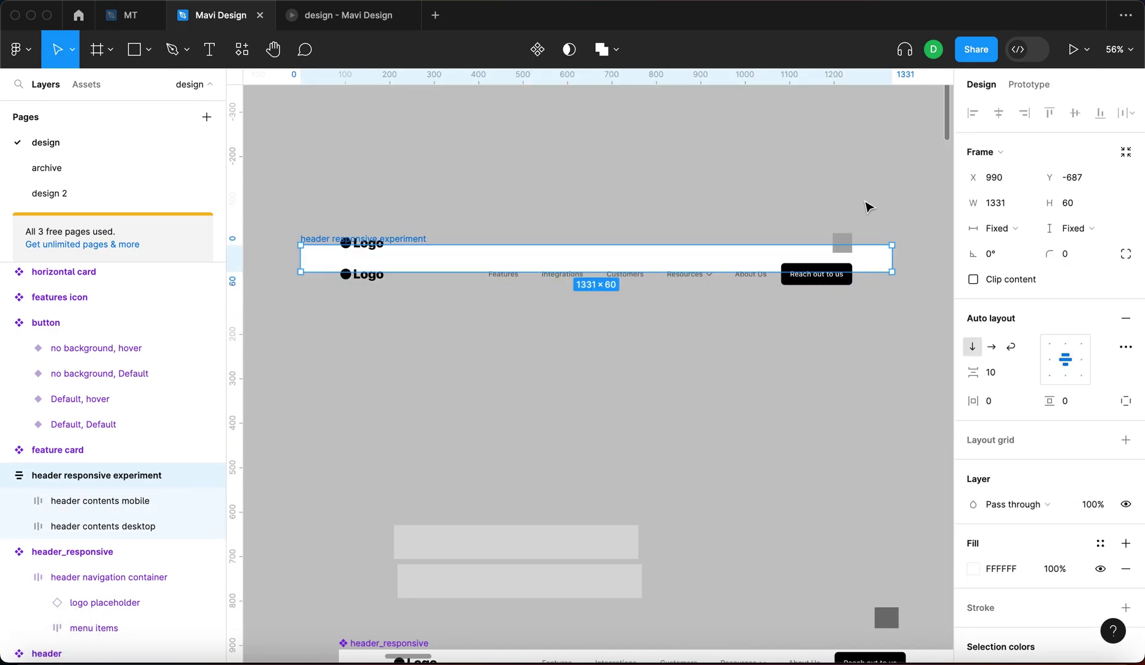
click(833, 194)
click(300, 238)
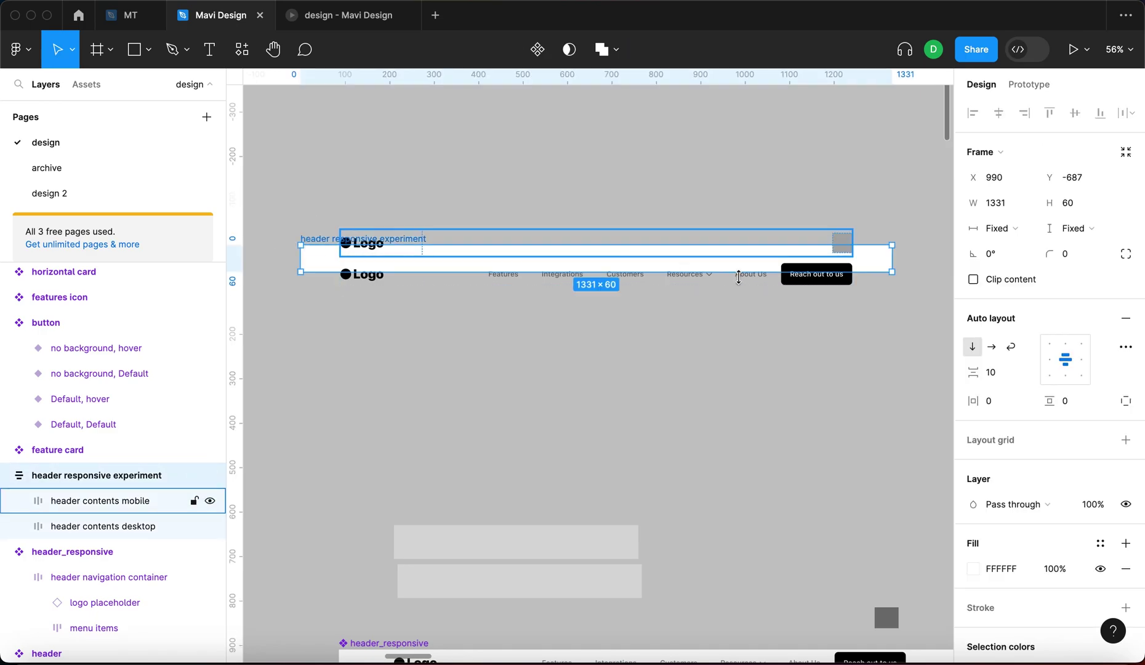
click(1014, 285)
click(846, 380)
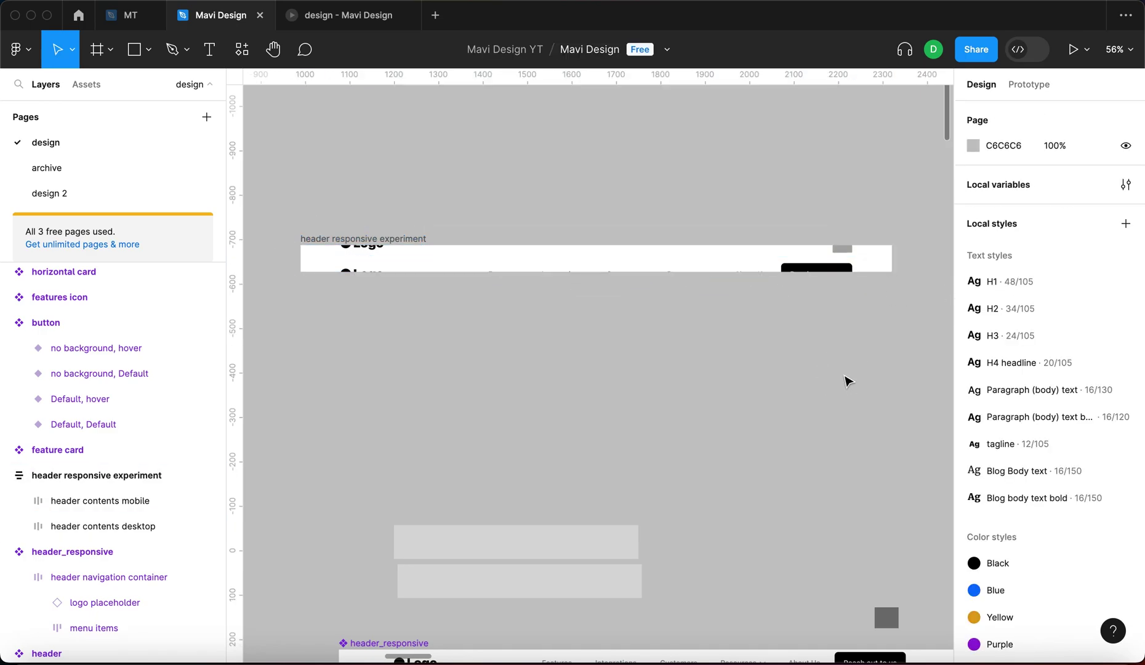
Test the clipped header by narrowing it from its right edge, and undo the resize.
click(869, 258)
drag(891, 257, 747, 273)
key(super+z)
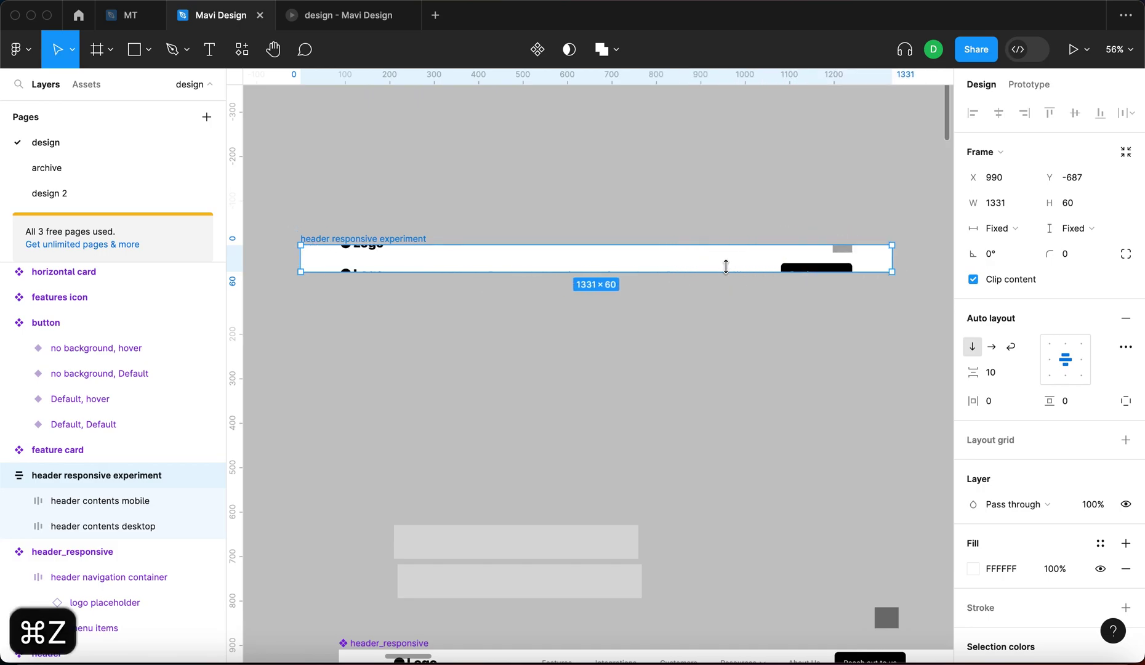
key(super+z)
Turn off Clip content for the header responsive experiment frame.
click(378, 237)
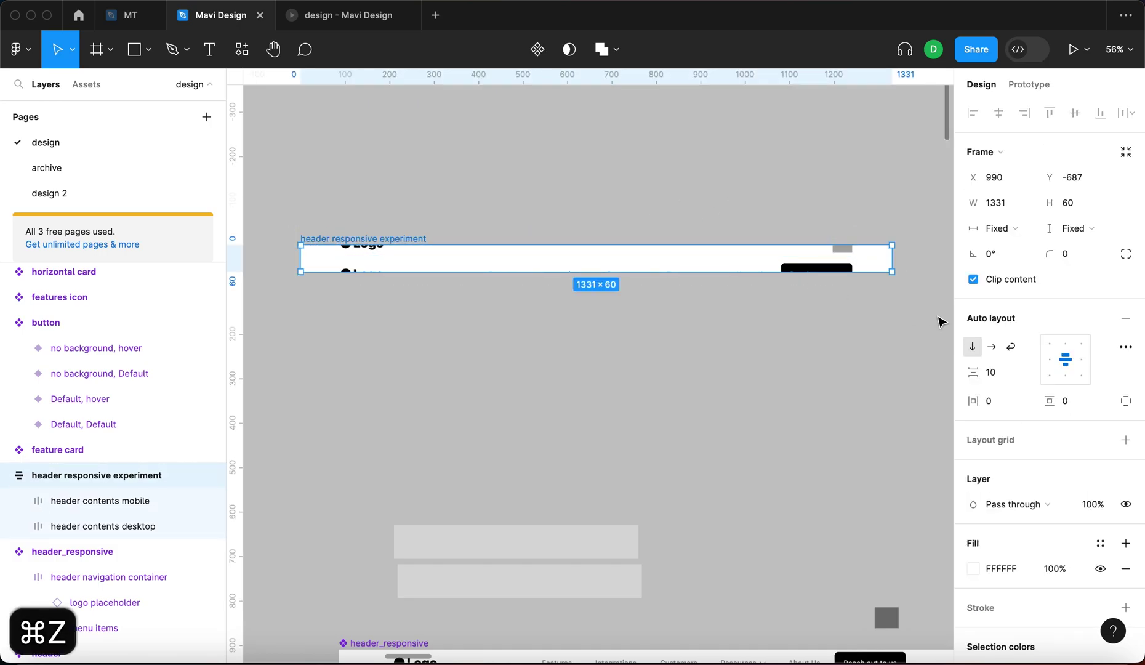
click(973, 279)
click(712, 394)
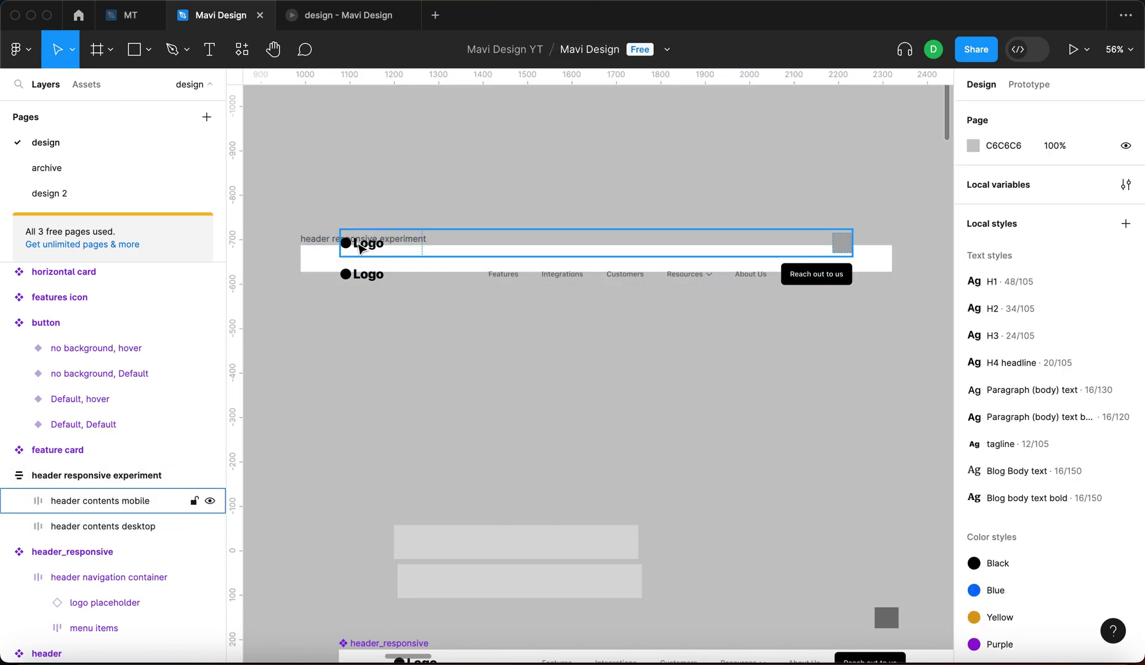
click(318, 239)
click(758, 189)
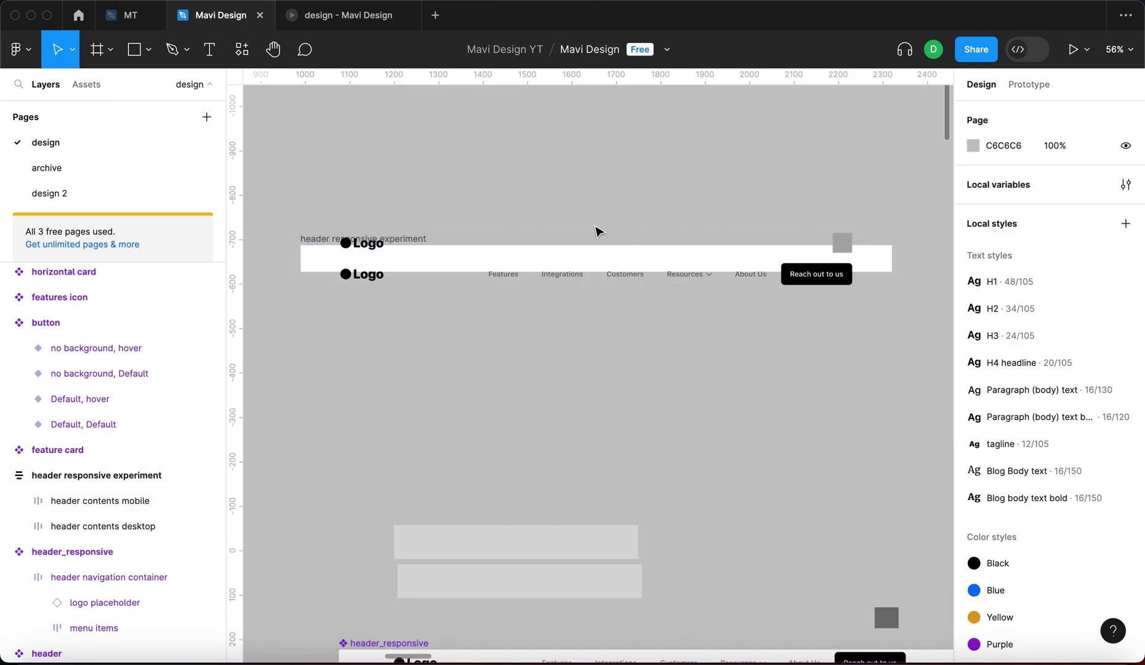
Draw a rectangle about 687 by 59 px on the canvas above the header responsive experiment frame.
scroll(594, 228, up, 5)
scroll(594, 233, down, 4)
scroll(593, 237, up, 1)
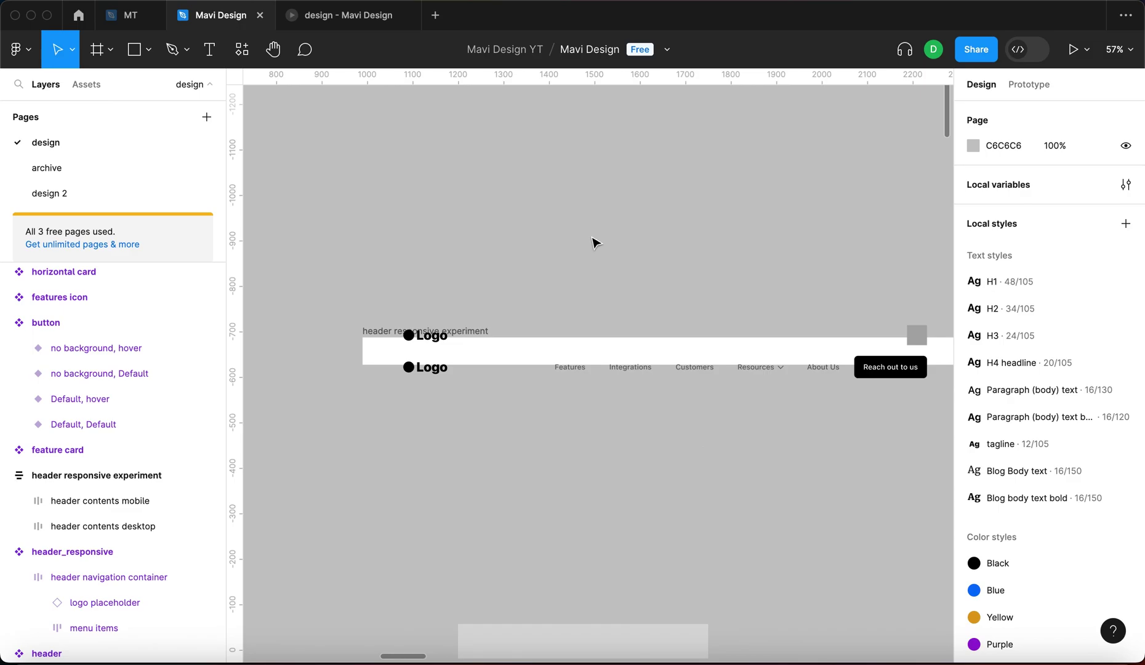
scroll(595, 242, right, 3)
scroll(594, 246, up, 2)
key(r)
drag(310, 304, 623, 333)
Cut the rectangle, paste it inside header responsive experiment and order it above header contents mobile.
key(super+x)
click(290, 373)
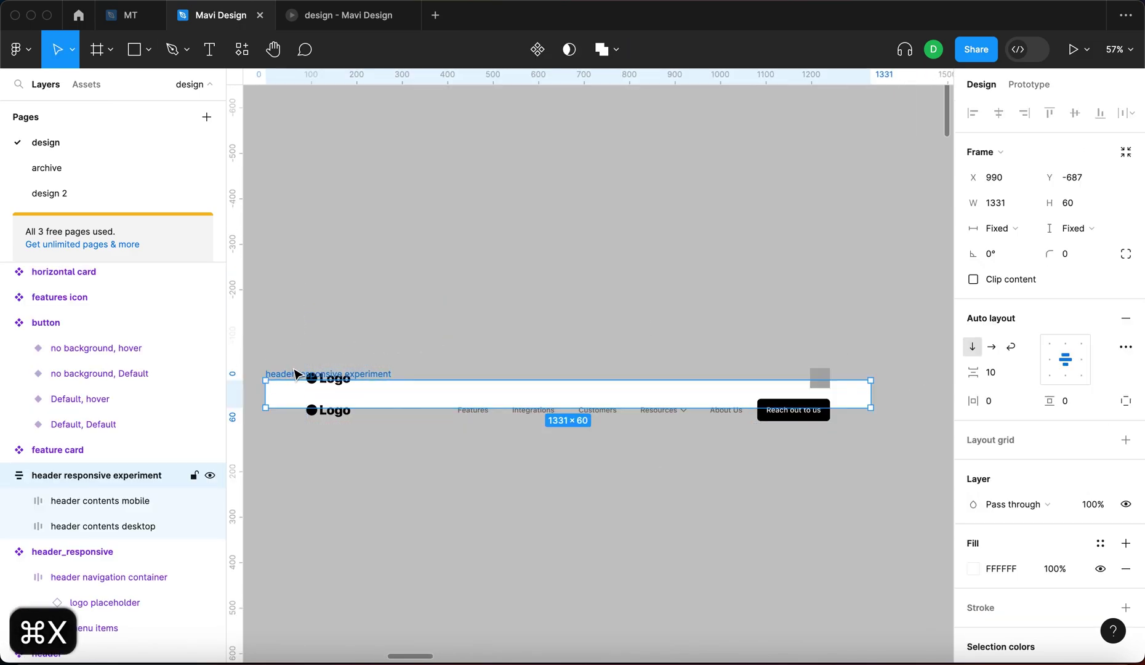
key(super+v)
key(super+bracketleft)
key(super+bracketleft)
click(550, 270)
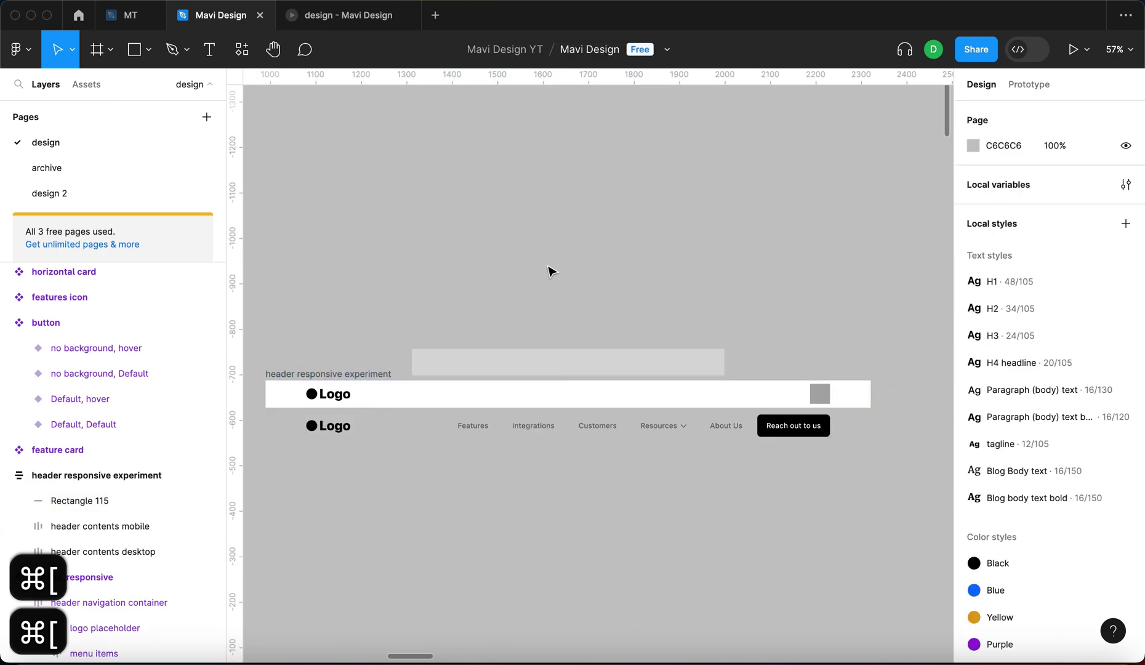
Move the header responsive experiment frame to X 1023, Y -815 and duplicate the rectangle inside it.
click(388, 318)
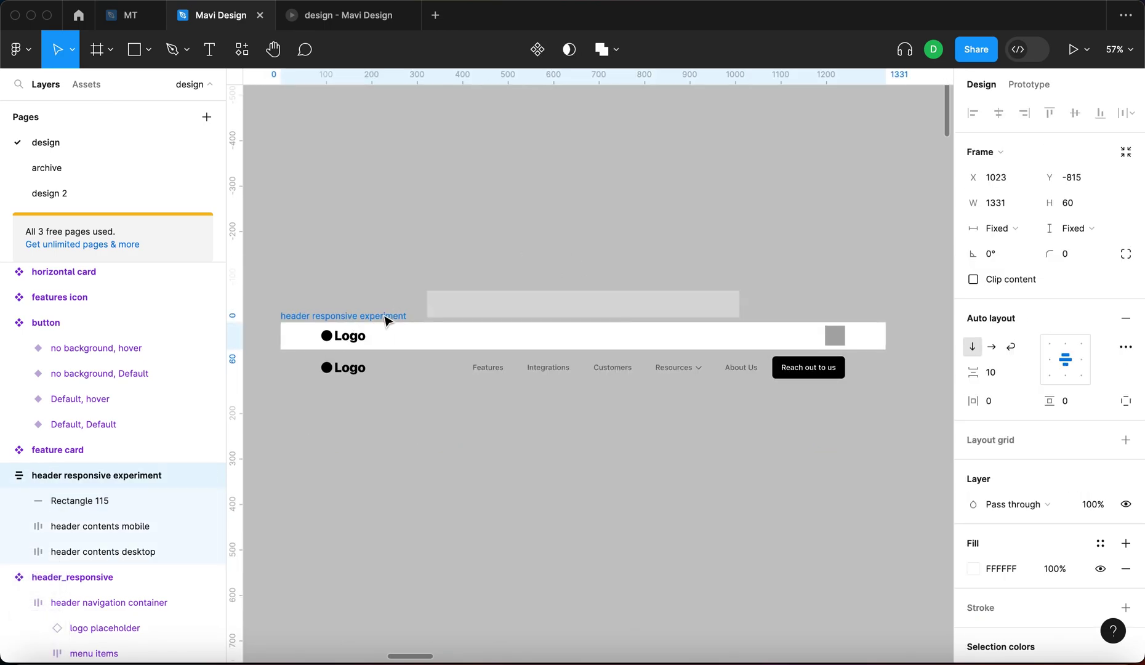
click(462, 307)
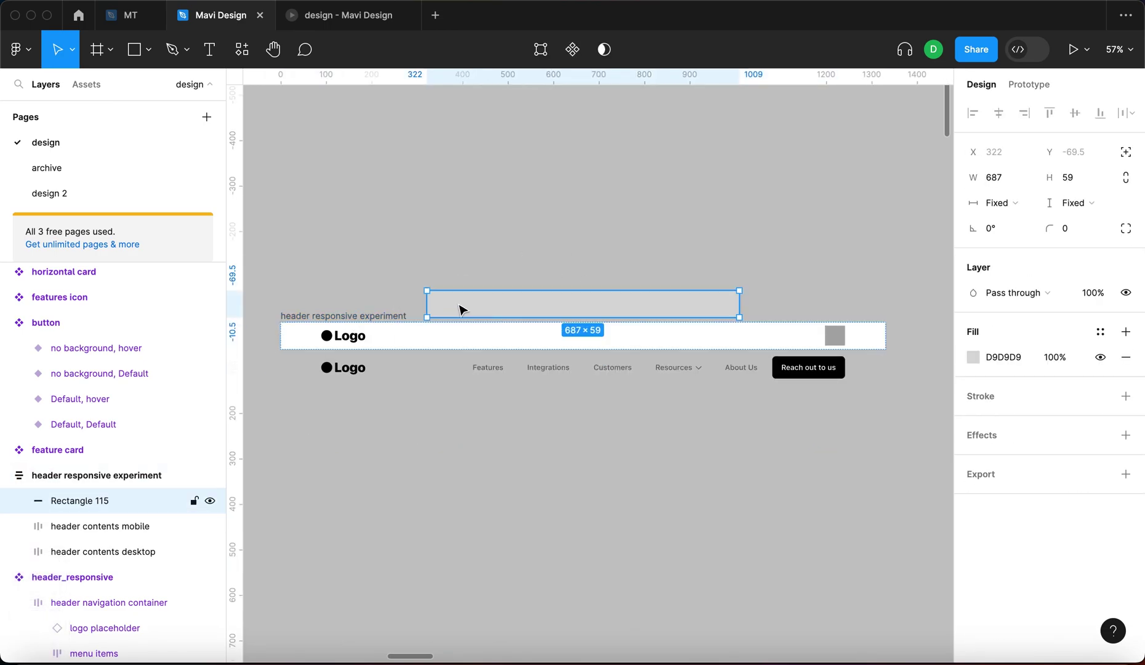
key(super+d)
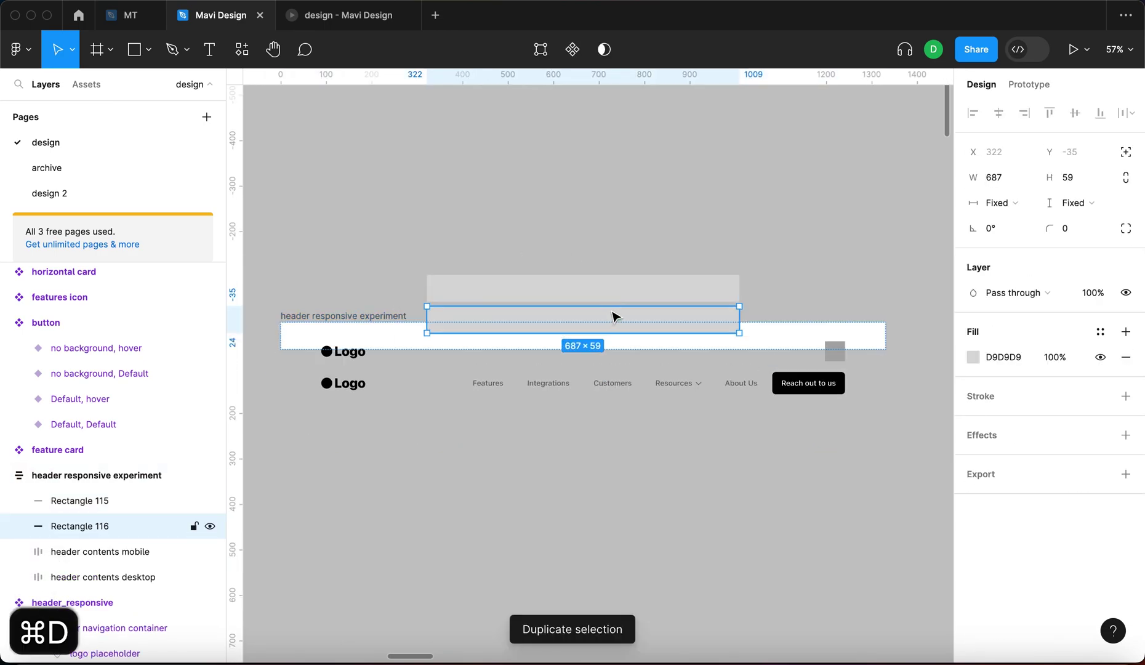
Wrap both rectangles in a horizontal auto layout frame and set their widths to Fill container.
key(shift+a)
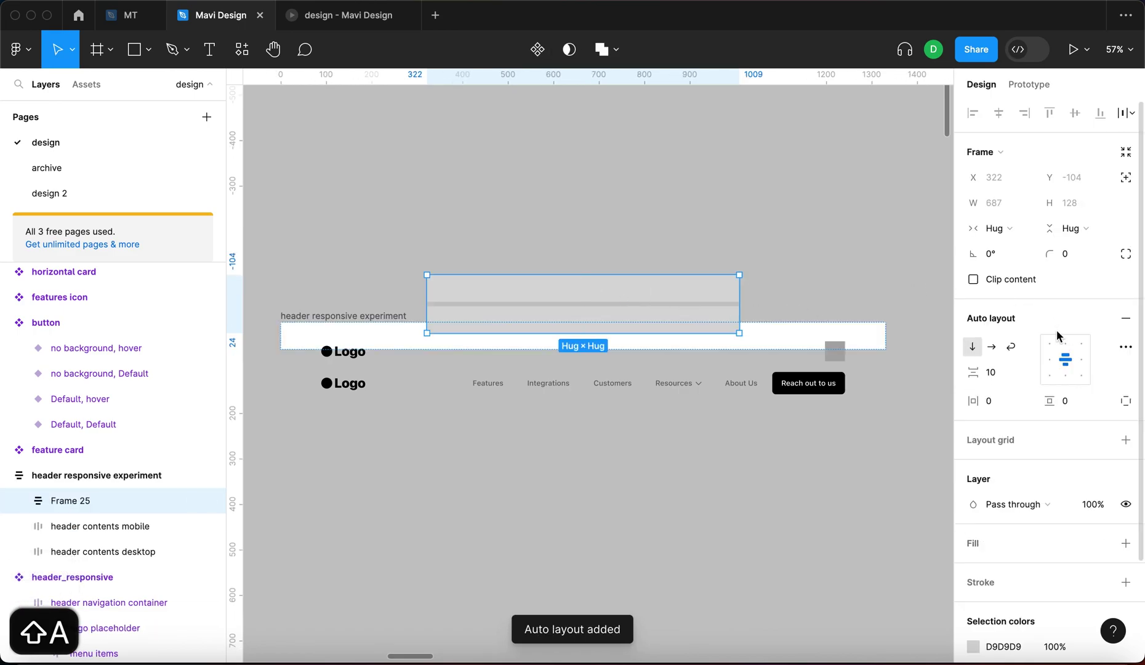
click(992, 350)
key(Return)
click(997, 203)
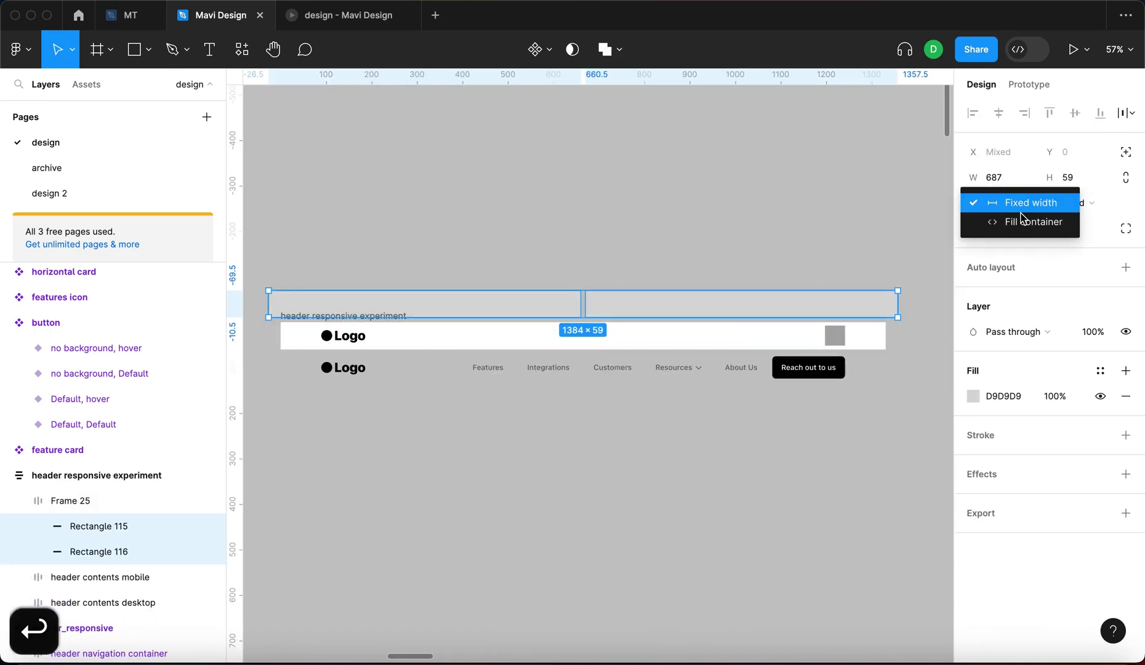
click(1019, 223)
click(690, 217)
Set the width of the auto layout frame holding the two rectangles to Fill container.
click(376, 313)
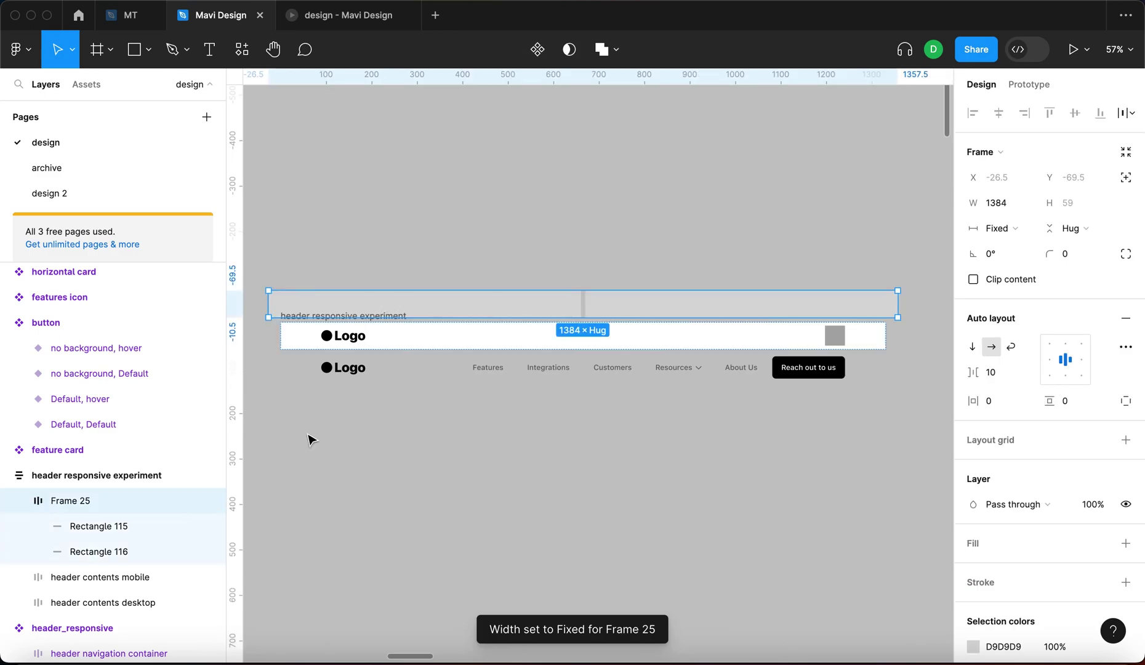
click(97, 524)
click(101, 551)
click(107, 526)
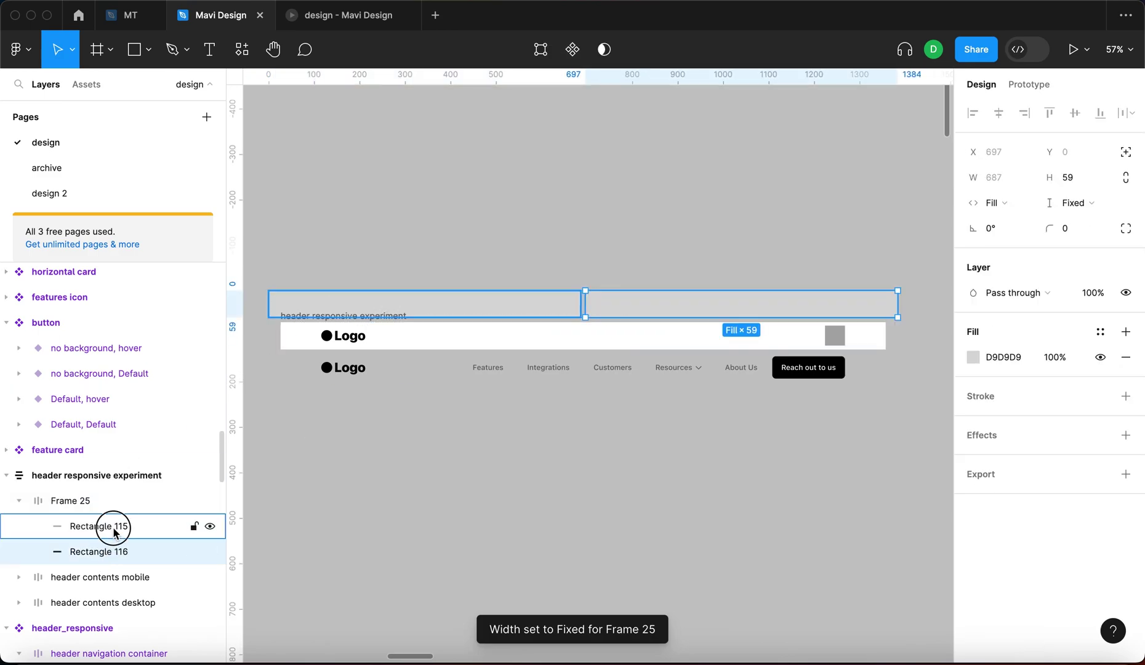
click(102, 508)
click(1005, 228)
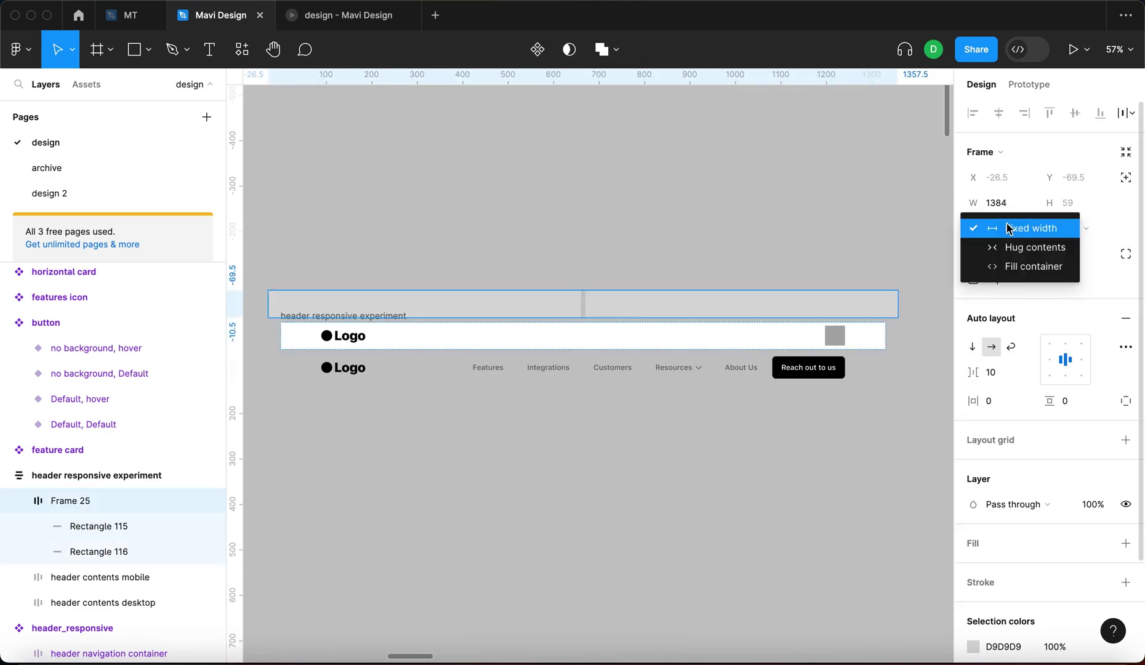
click(1022, 267)
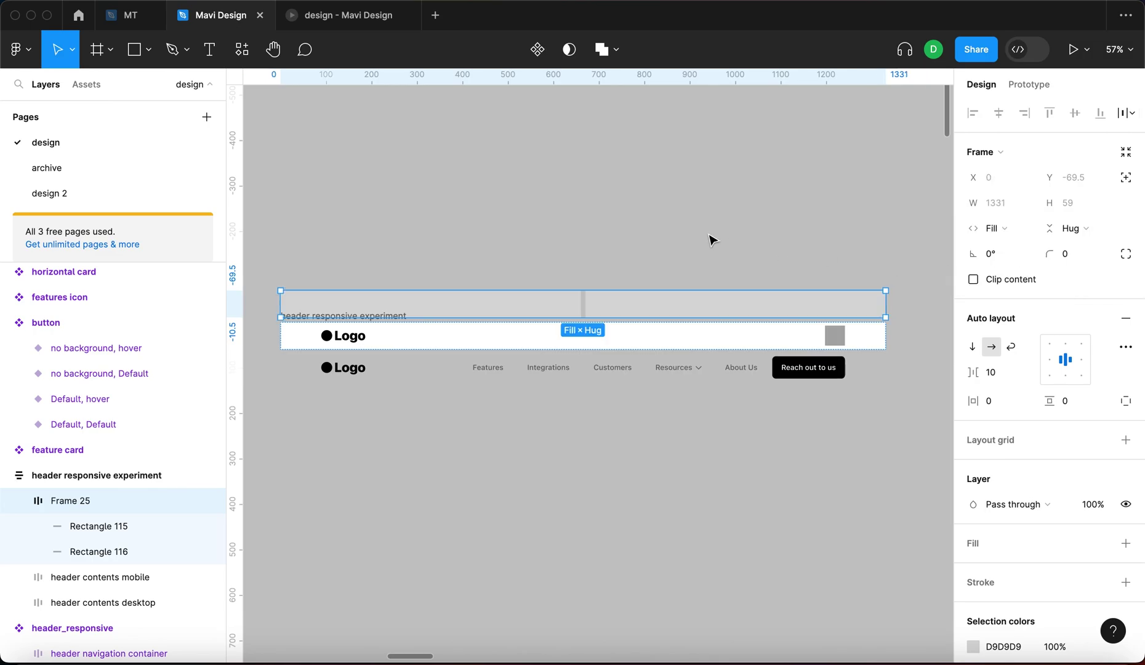
click(766, 229)
click(353, 318)
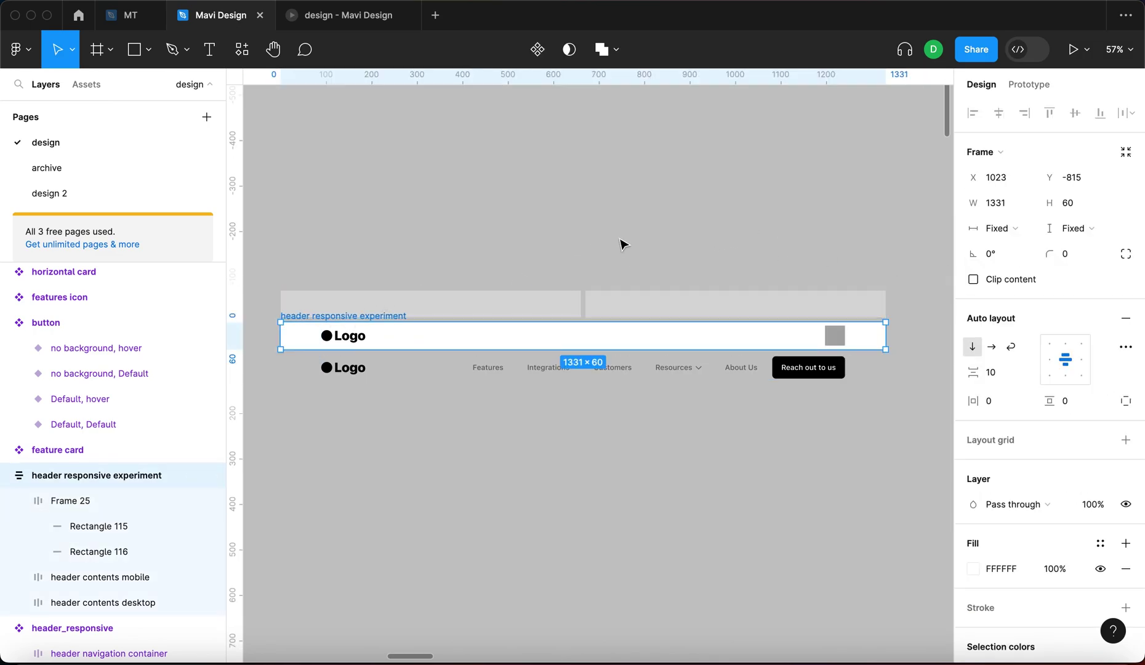
click(638, 242)
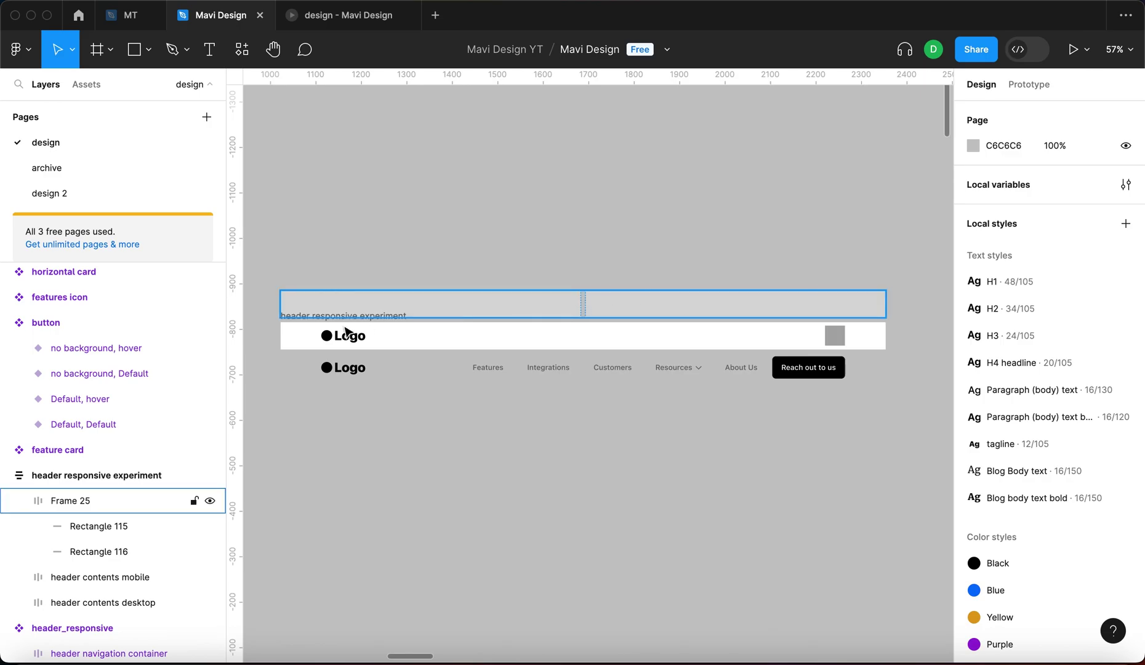
click(436, 311)
click(520, 369)
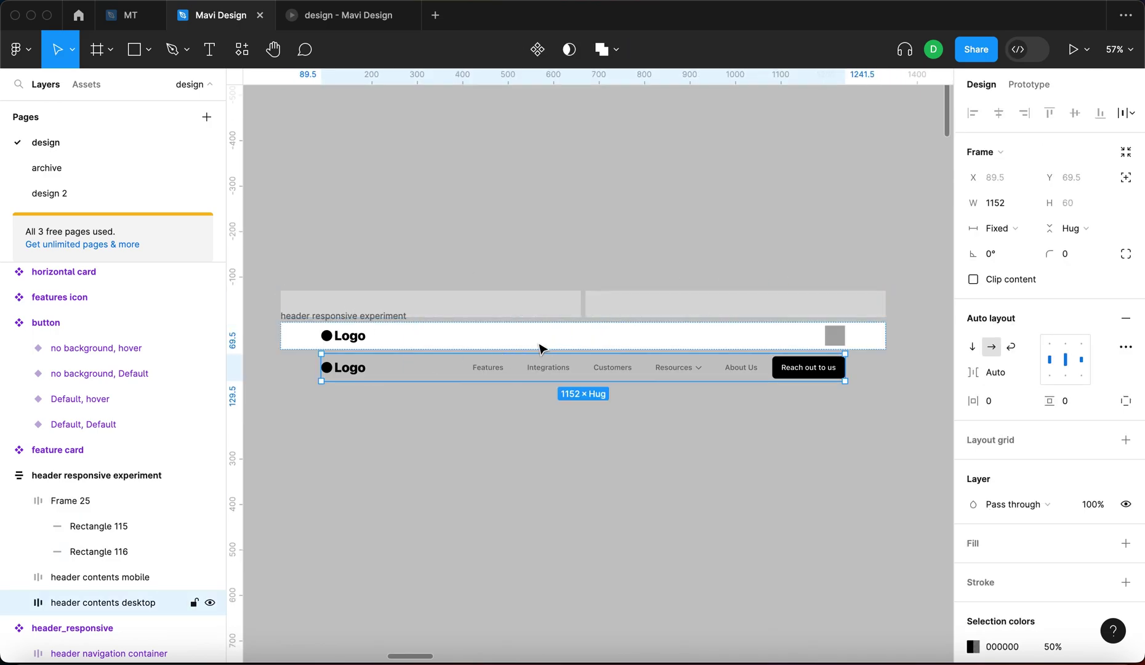
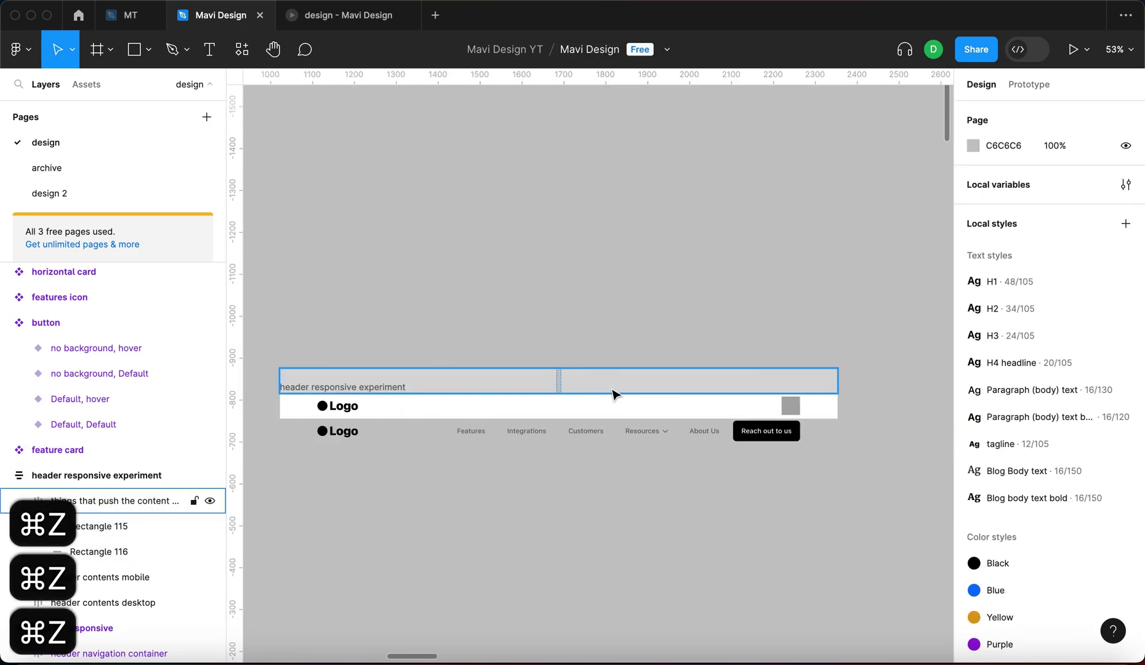
Add a minimum width to Rectangle 115 and Rectangle 116 and bind it to width variable 5 (466).
click(612, 386)
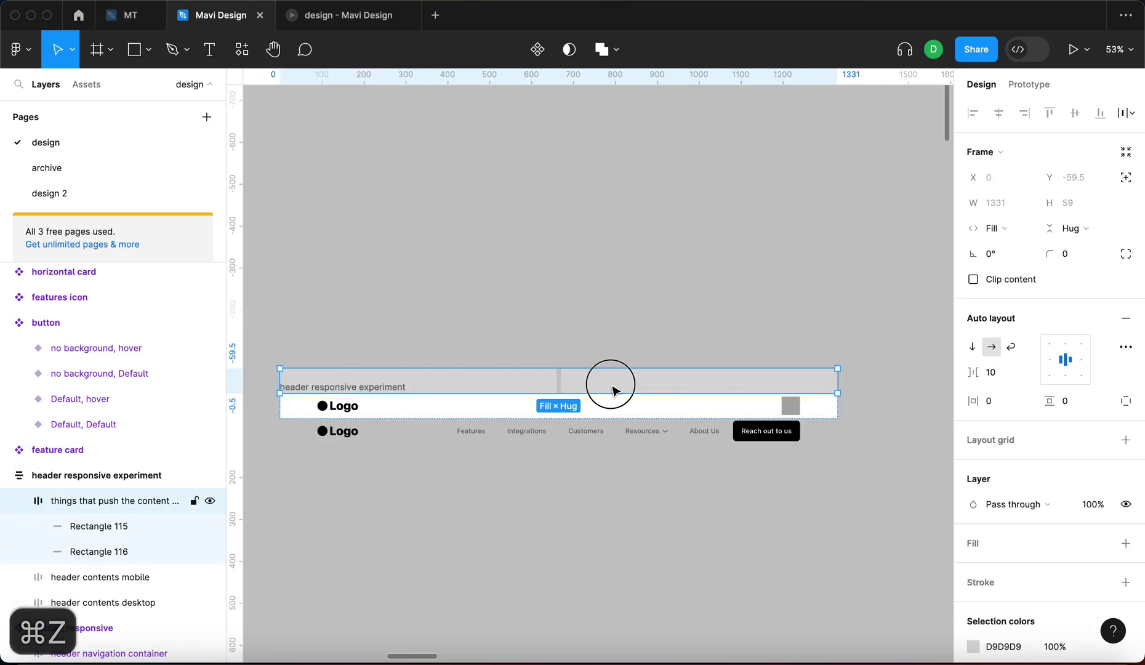
key(Return)
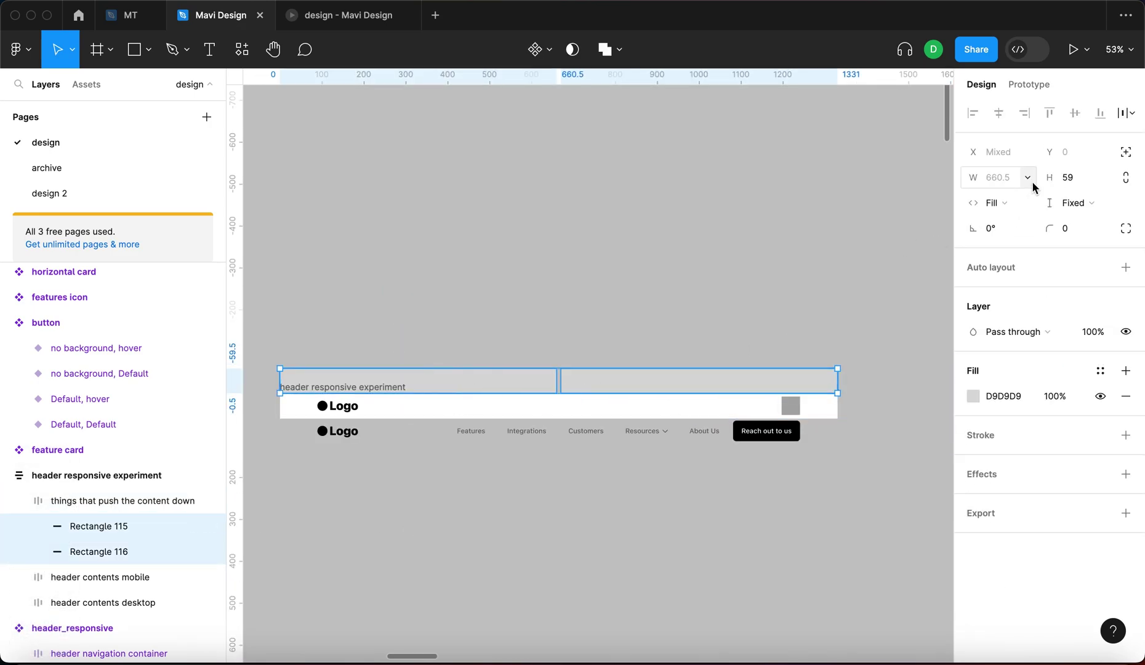
click(1028, 179)
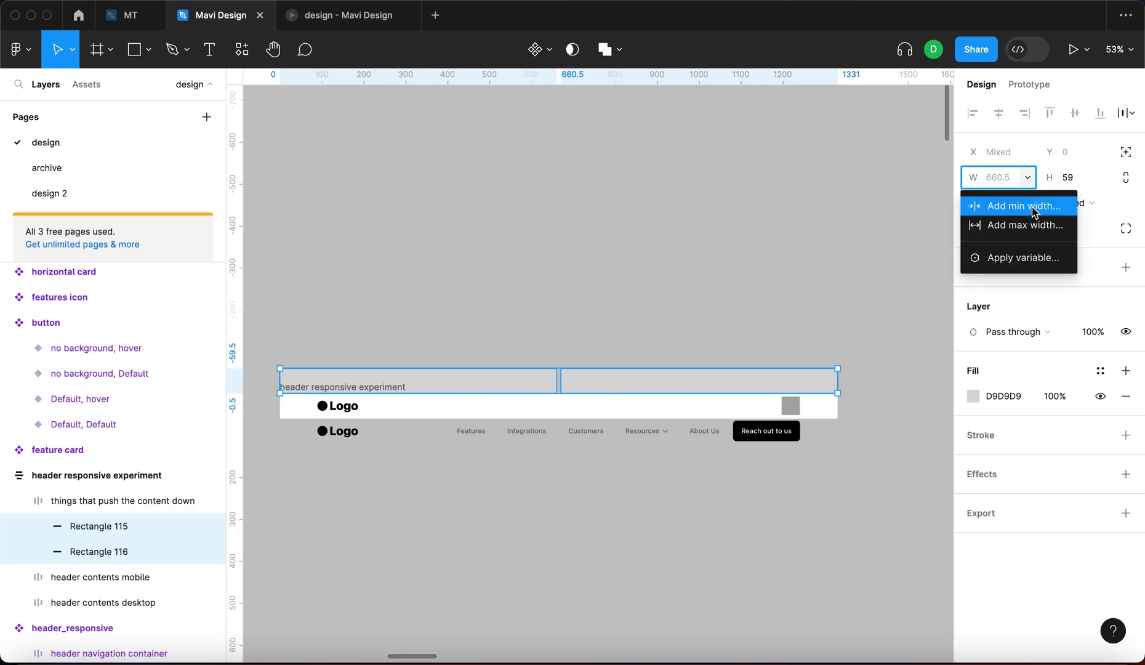
click(1032, 211)
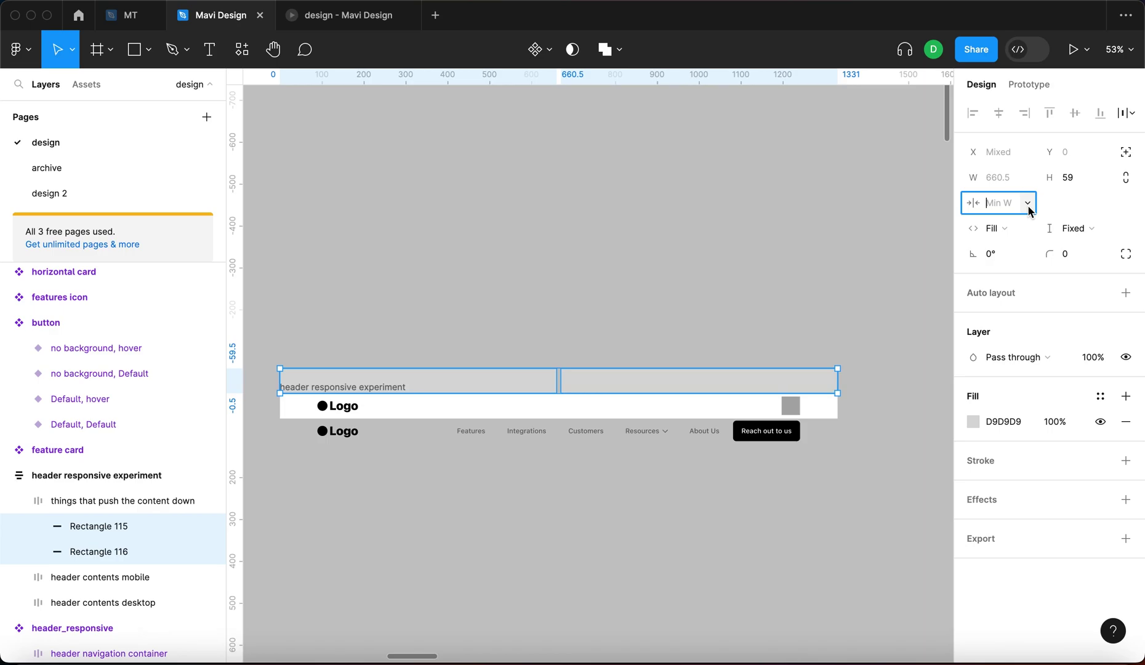
click(1029, 208)
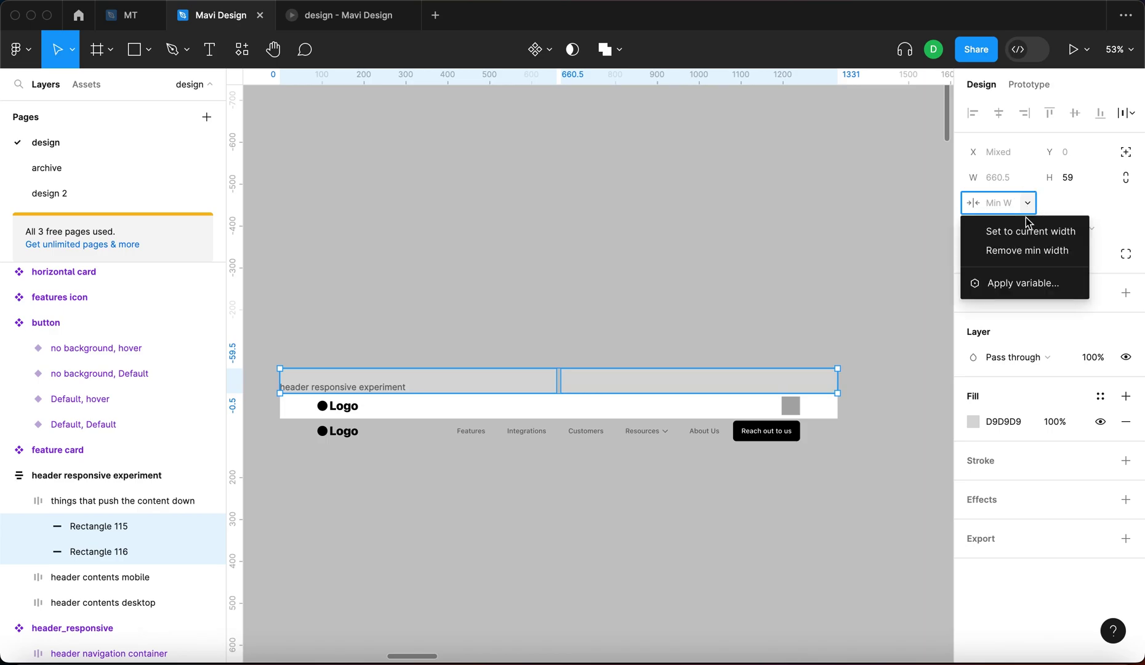
click(1032, 284)
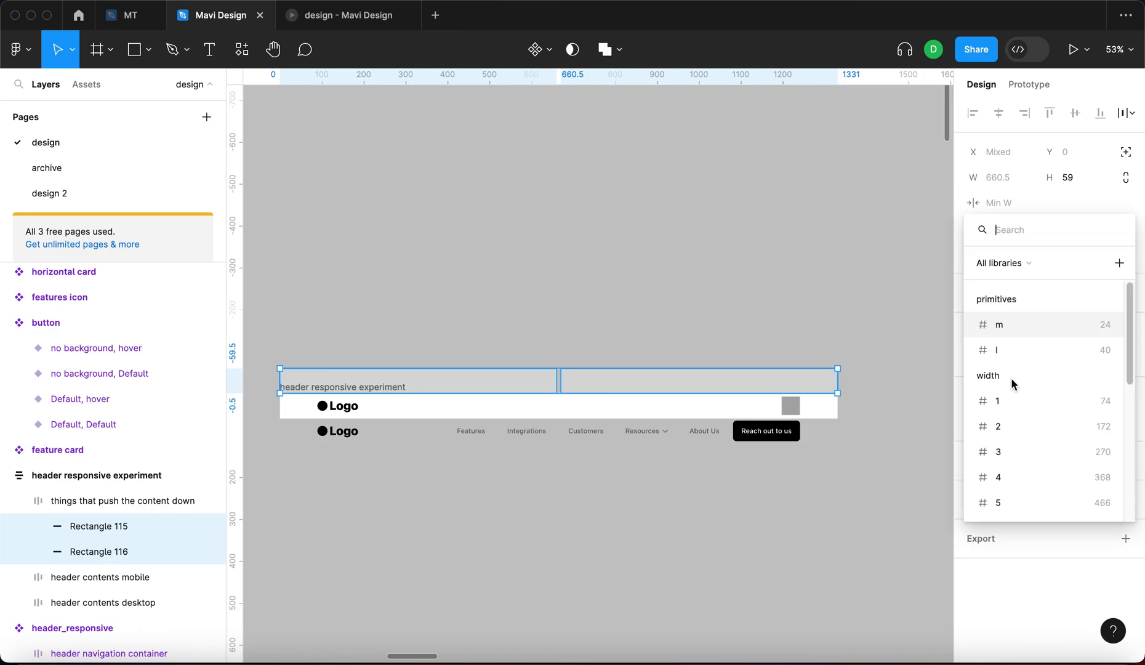
click(1011, 503)
click(702, 316)
Narrow the header responsive experiment frame to about 744 px wide.
click(61, 482)
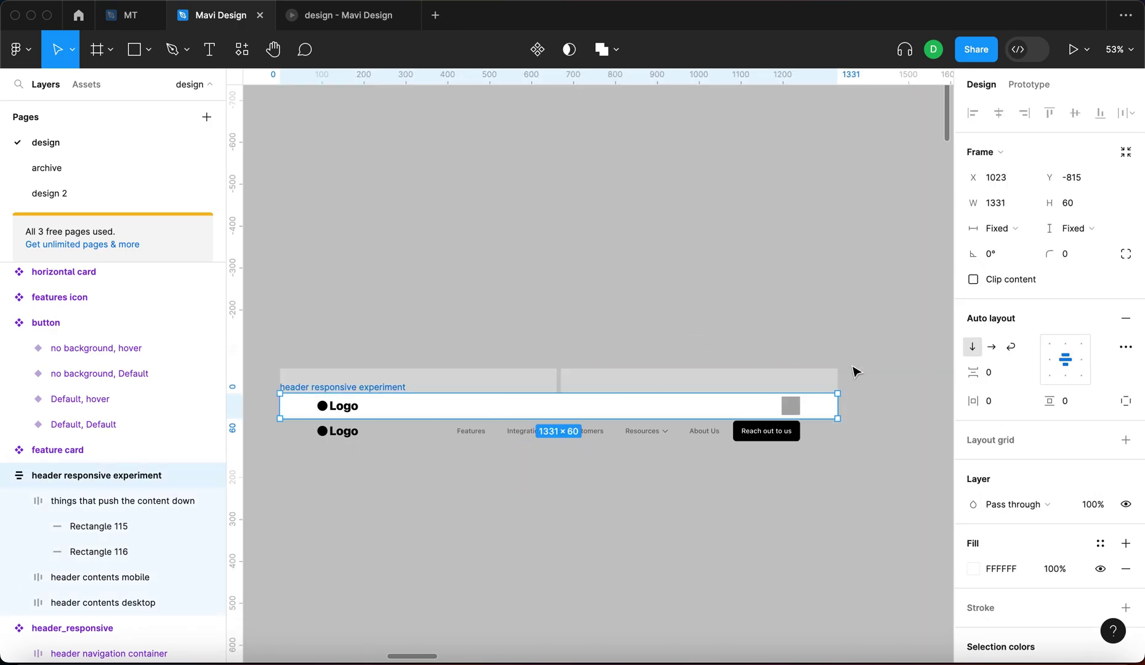
drag(831, 406, 613, 406)
key(ctrl+z)
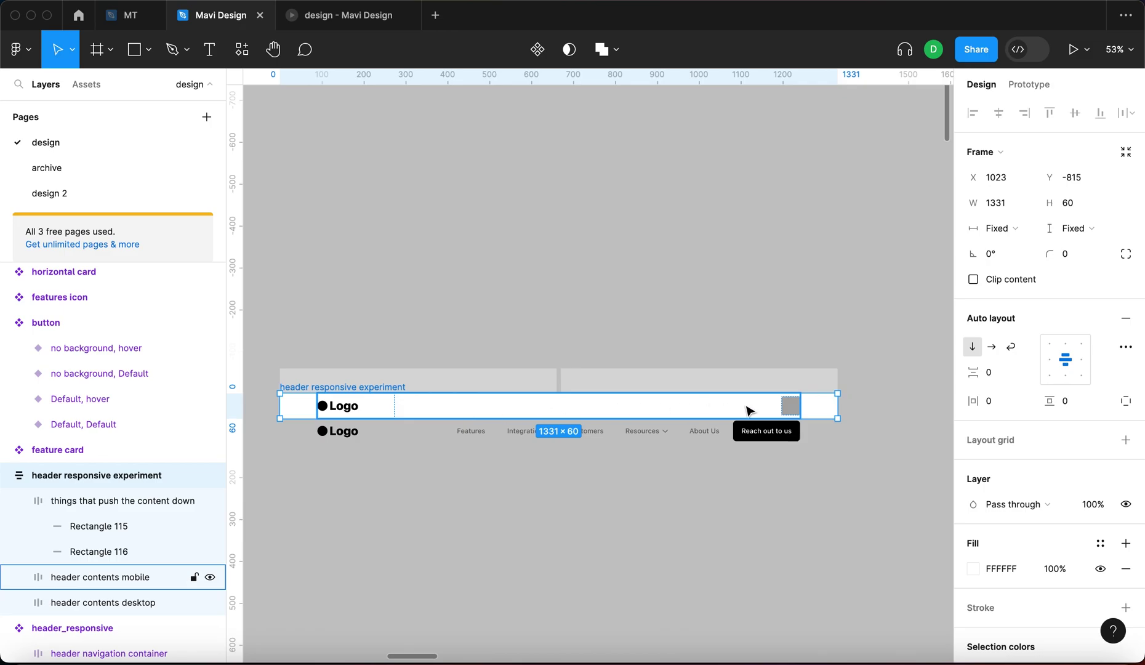
drag(838, 407, 591, 413)
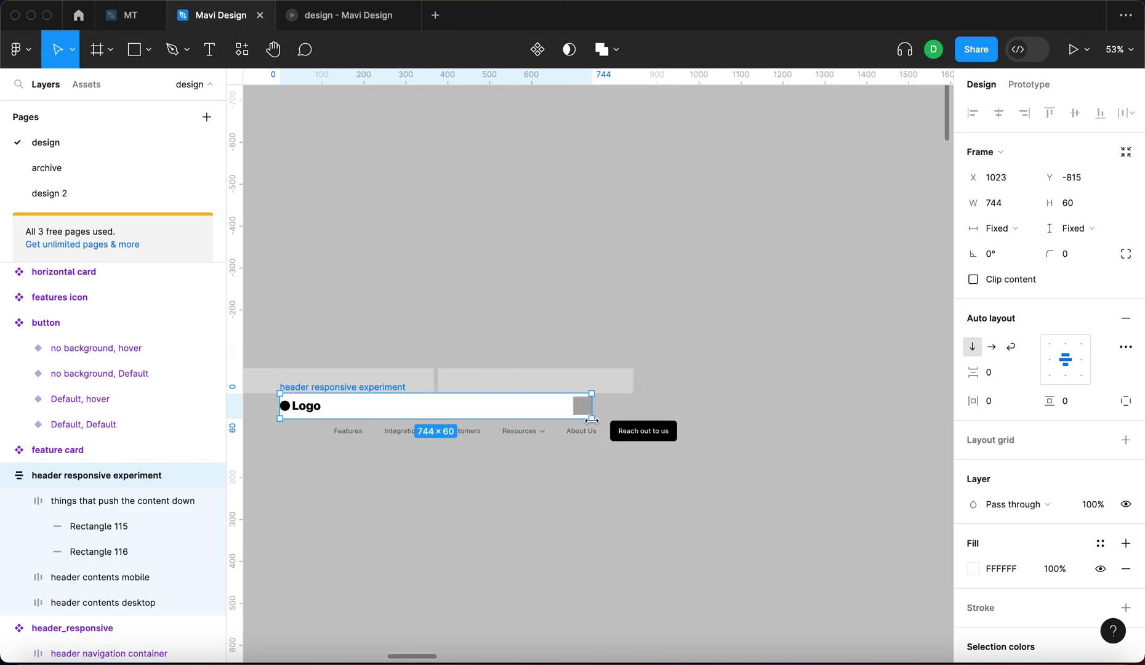
click(375, 388)
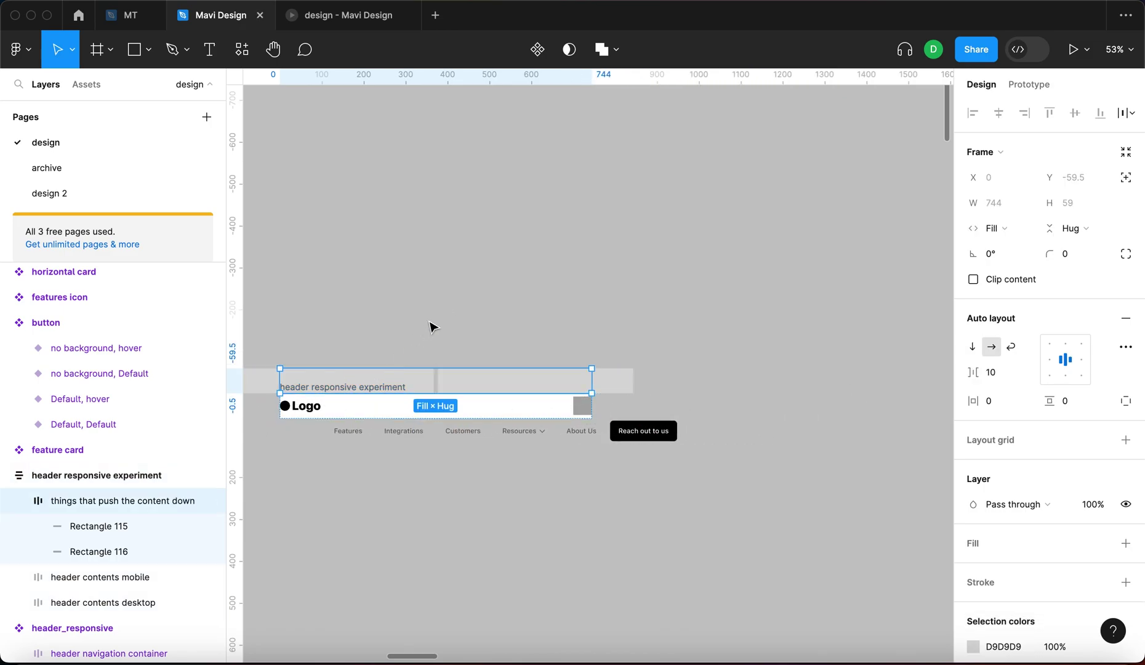
click(426, 319)
click(318, 392)
Move the header responsive experiment frame up and to the right to X 1193, Y -985.
click(137, 473)
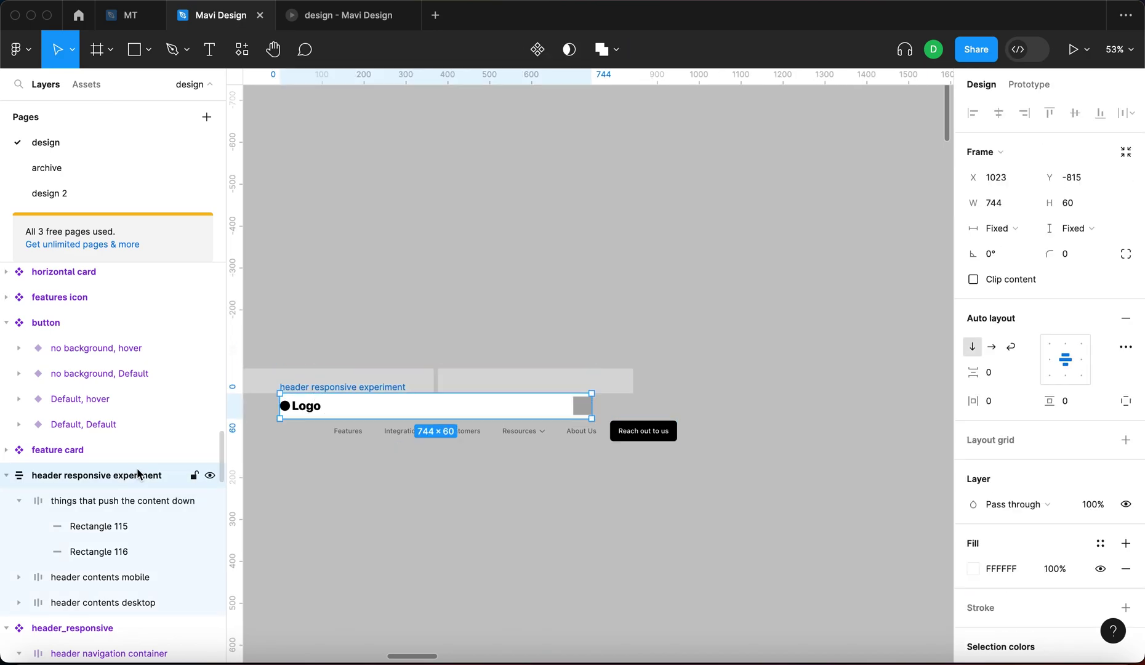
key(shift+Up)
key(shift+Up)
key(shift+Up)
key(shift+Up)
key(shift+Up)
key(shift+Up)
key(shift+Up)
key(shift+Up)
key(shift+Up)
key(shift+Right)
key(shift+Right)
key(shift+Right)
key(shift+Right)
key(shift+Right)
key(shift+Right)
key(shift+Right)
key(shift+Right)
key(shift+Right)
key(shift+Up)
key(shift+Right)
key(shift+Up)
key(shift+Right)
key(shift+Up)
key(shift+Right)
key(shift+Up)
key(shift+Right)
key(shift+Up)
key(shift+Right)
key(shift+Up)
key(shift+Right)
key(shift+Up)
key(shift+Right)
key(shift+Up)
key(shift+Right)
key(shift+Up)
key(shift+Right)
key(shift+Up)
key(shift+Right)
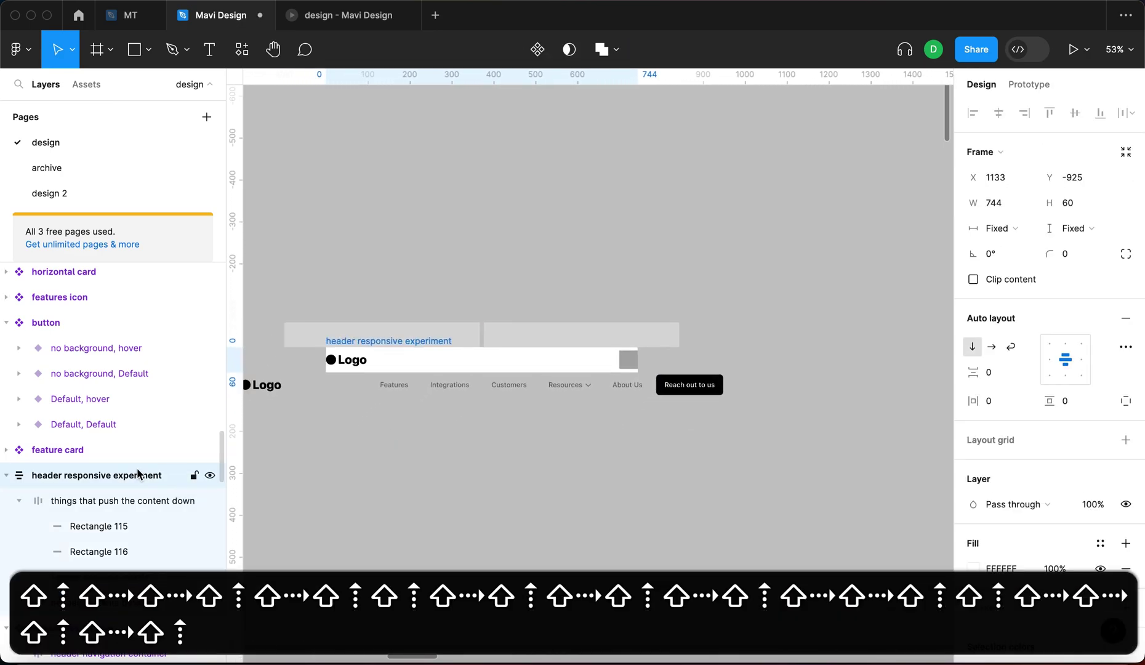
click(222, 525)
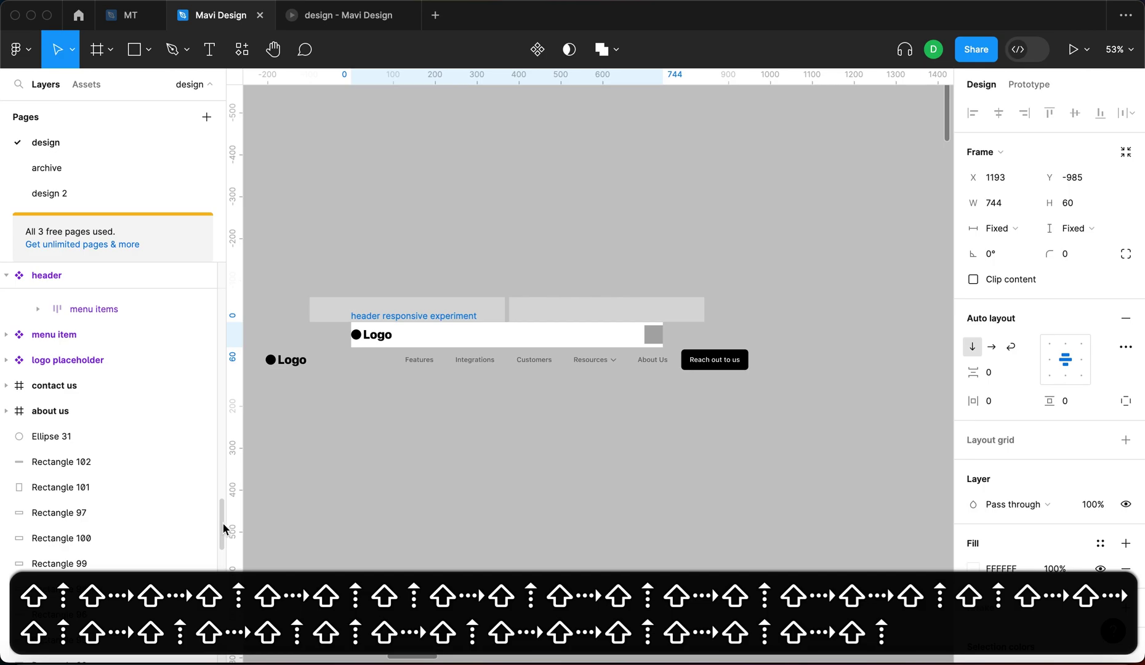
click(400, 337)
click(119, 277)
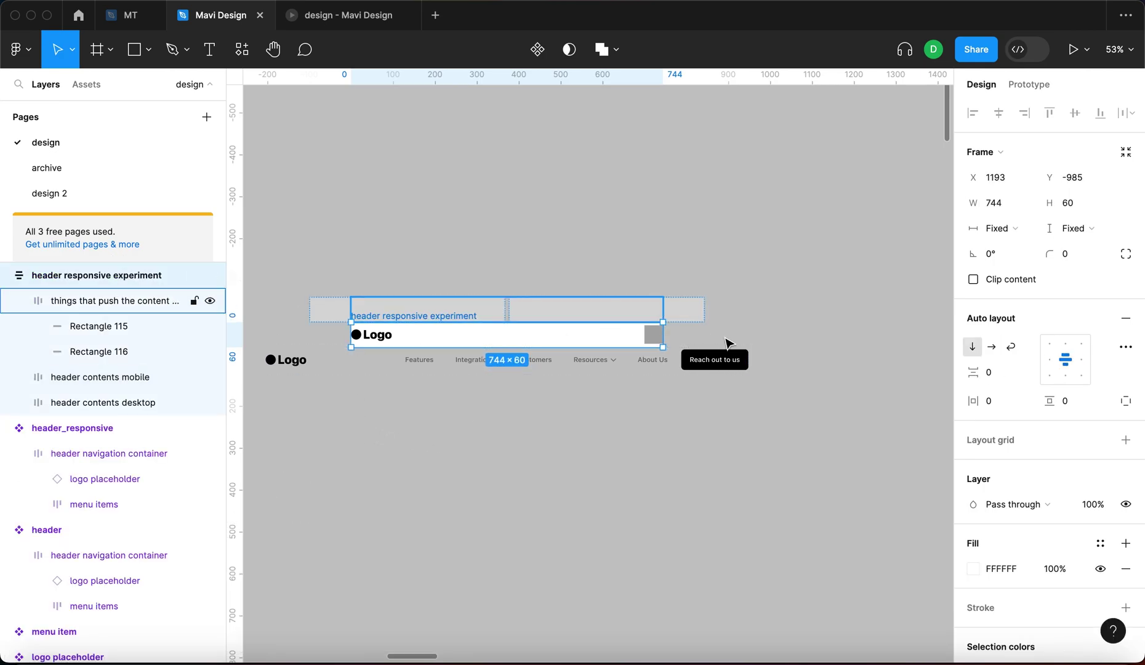
Set the auto layout of the things that push the content down frame to Wrap.
super+click(686, 309)
click(111, 302)
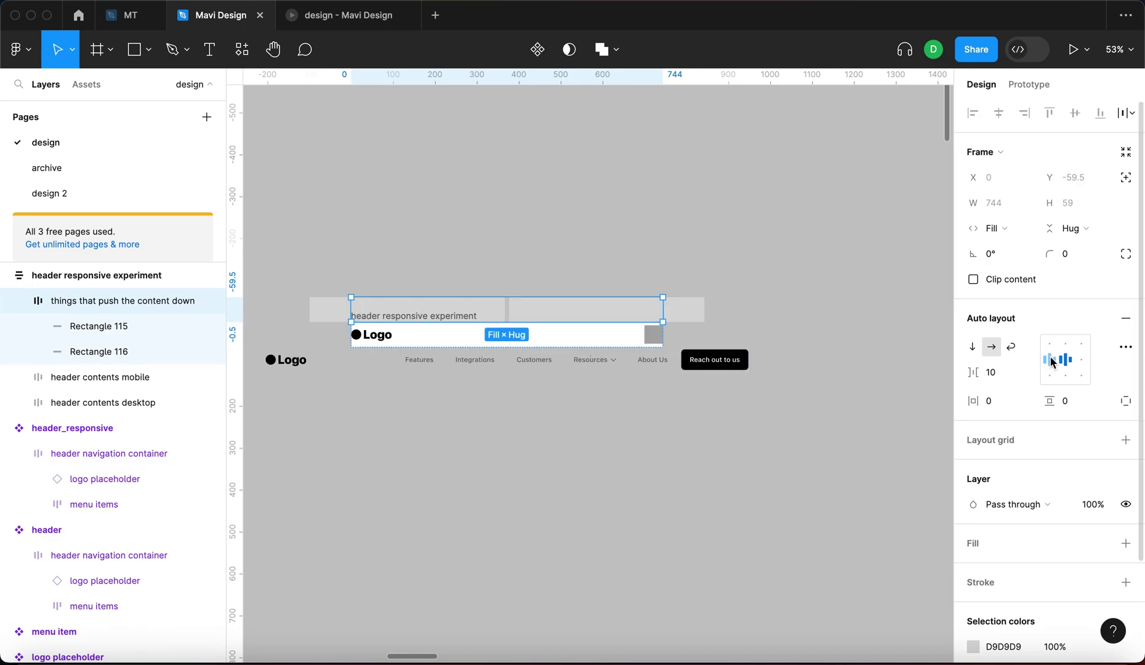
click(1014, 352)
click(835, 467)
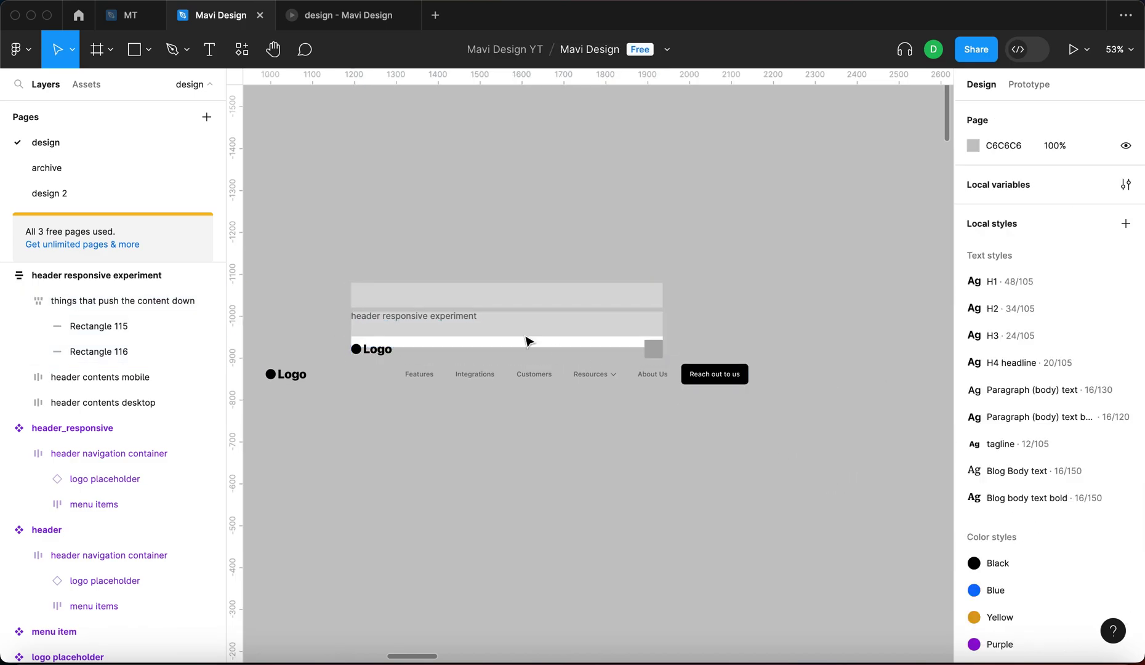
Test the wrapping by resizing the header responsive experiment frame to widths of about 878, 1289 and 1120 px.
click(386, 317)
drag(667, 336, 719, 340)
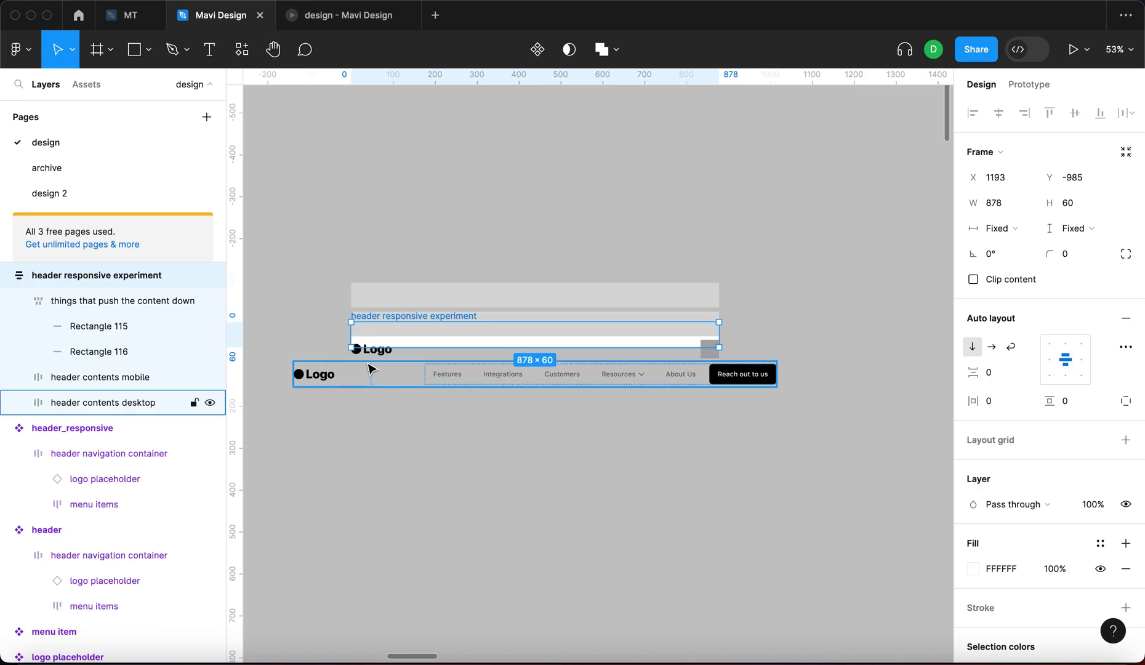
mouse_move(718, 331)
mouse_down()
mouse_move(1063, 358)
mouse_move(703, 339)
mouse_up()
scroll(711, 352, down, 3)
scroll(712, 353, left, 3)
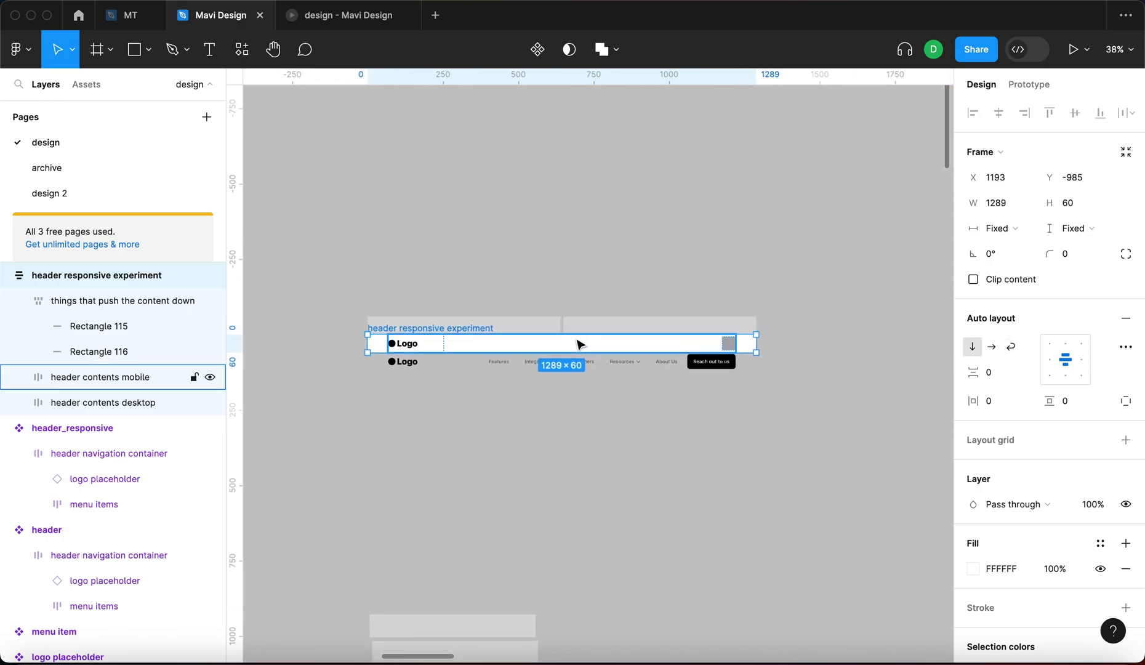
drag(762, 343, 706, 343)
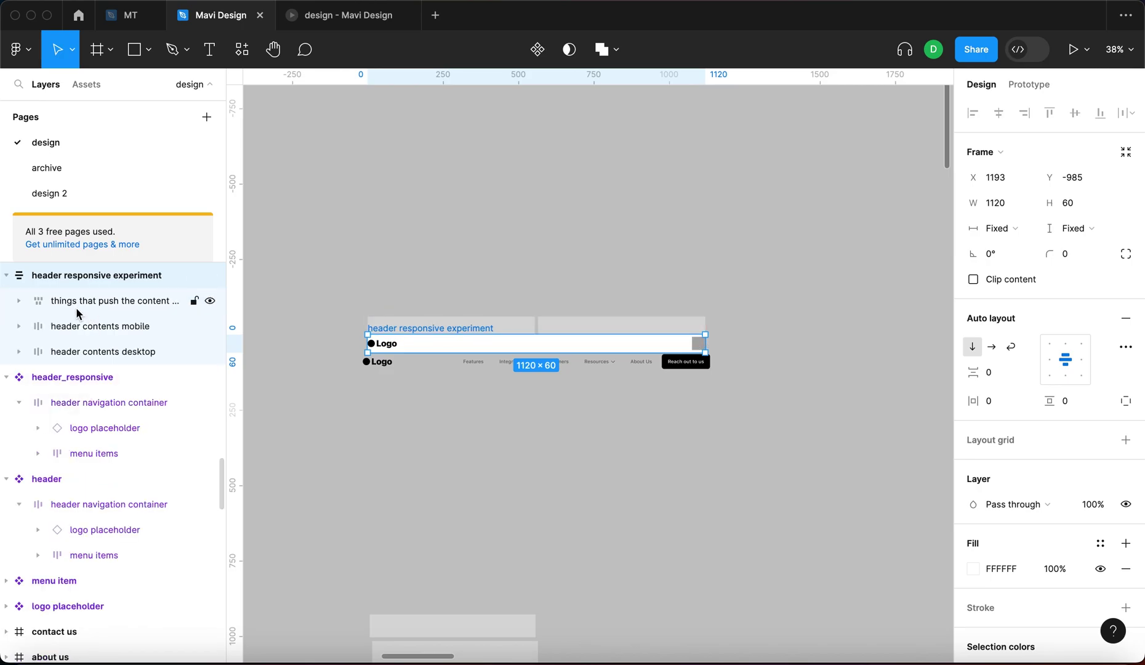
click(55, 308)
click(723, 353)
click(709, 346)
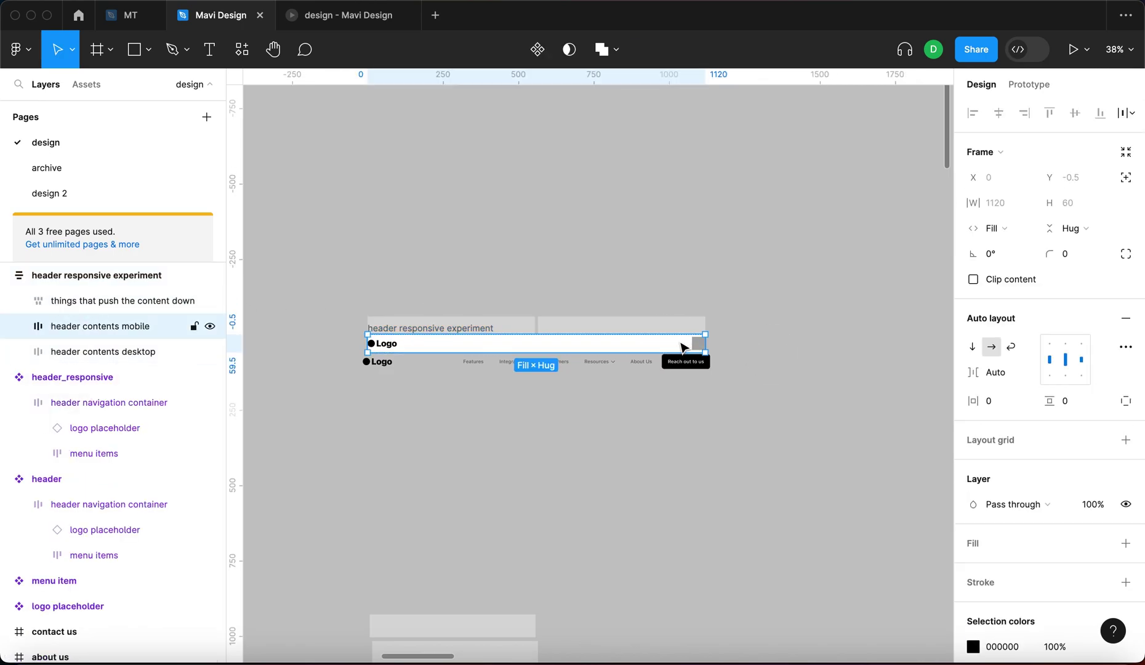
drag(707, 342, 681, 345)
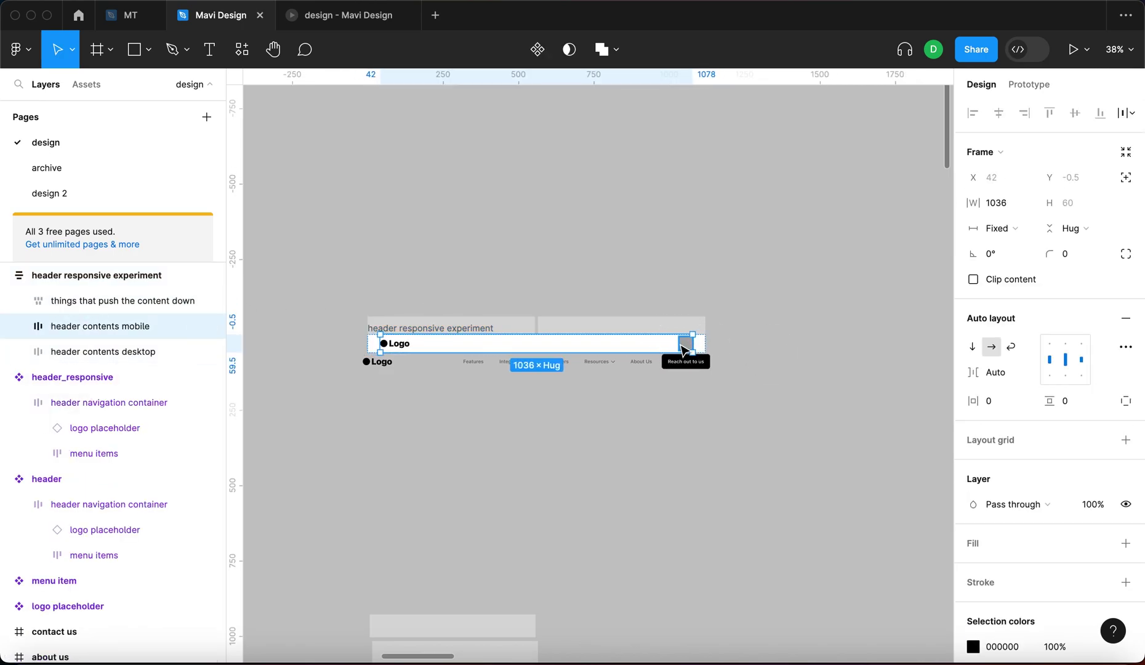
key(super+z)
key(super+z)
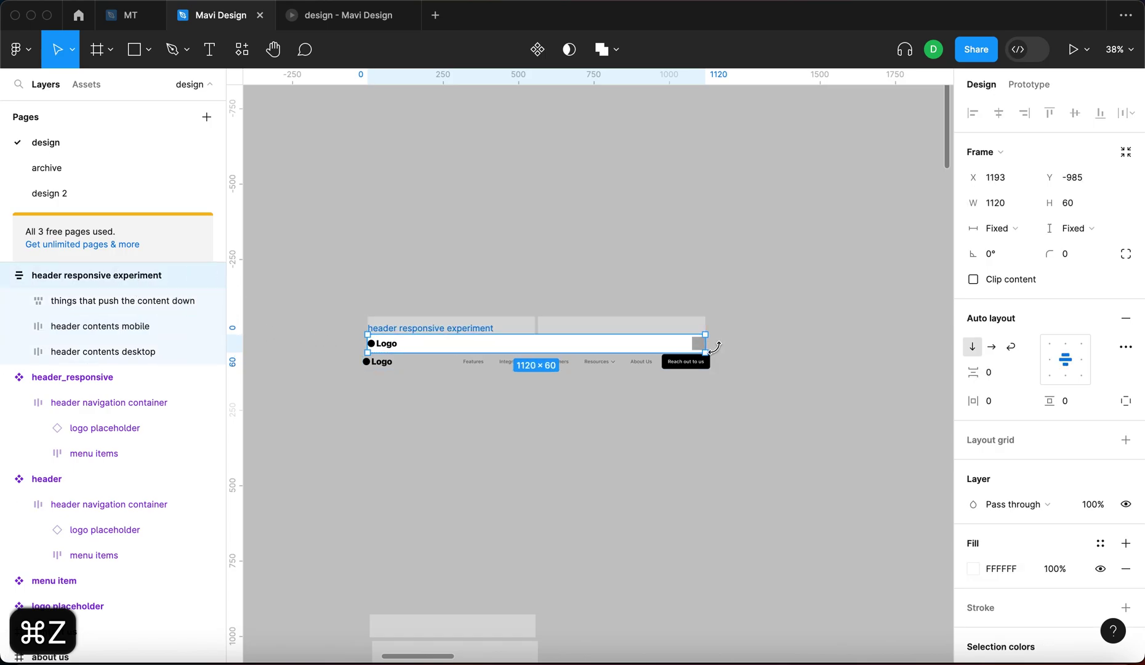
Resize the header responsive experiment frame to about 1020 px and widen it to about 1328 px.
drag(708, 342, 676, 342)
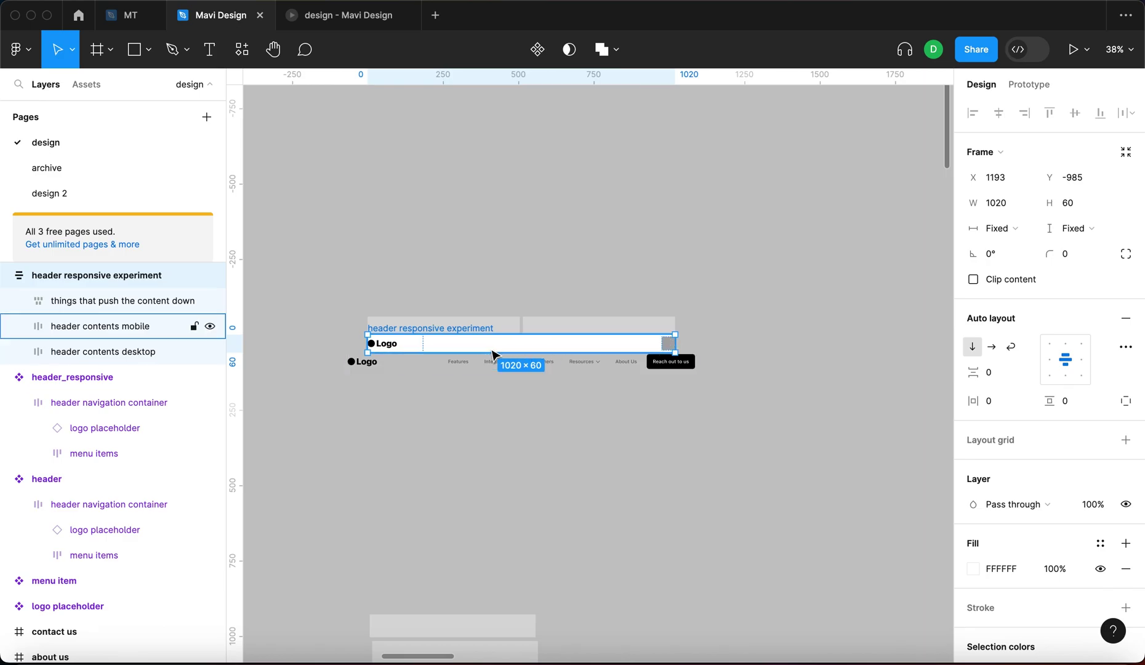
scroll(492, 356, up, 5)
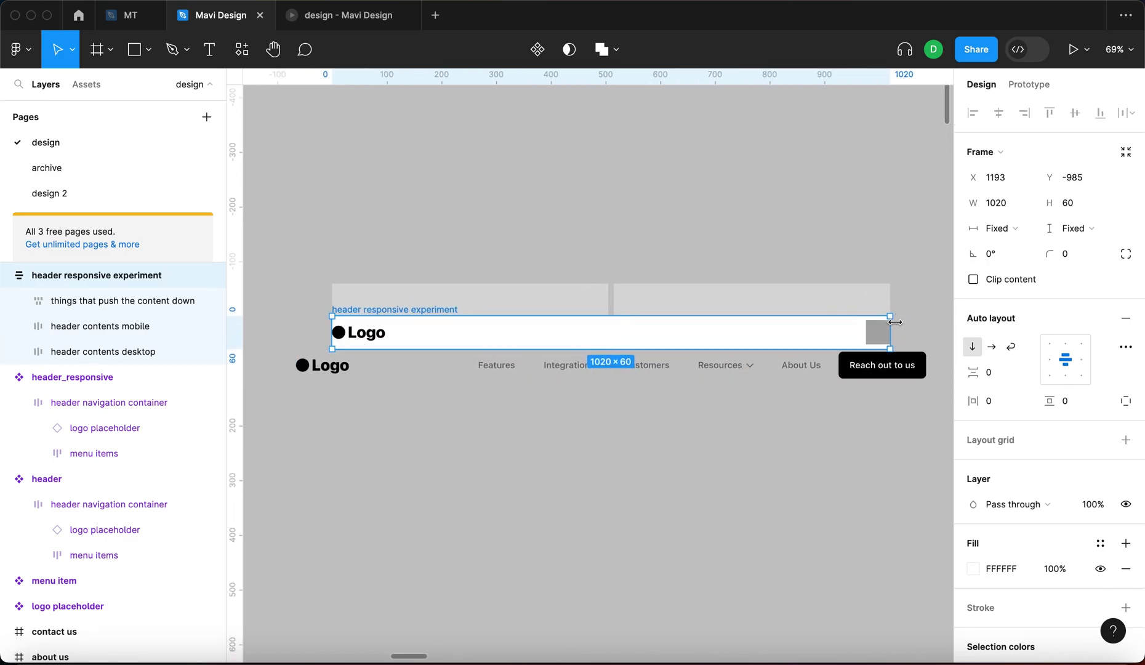
mouse_move(890, 327)
mouse_down()
mouse_move(1027, 332)
mouse_move(876, 328)
mouse_up()
scroll(531, 335, down, 3)
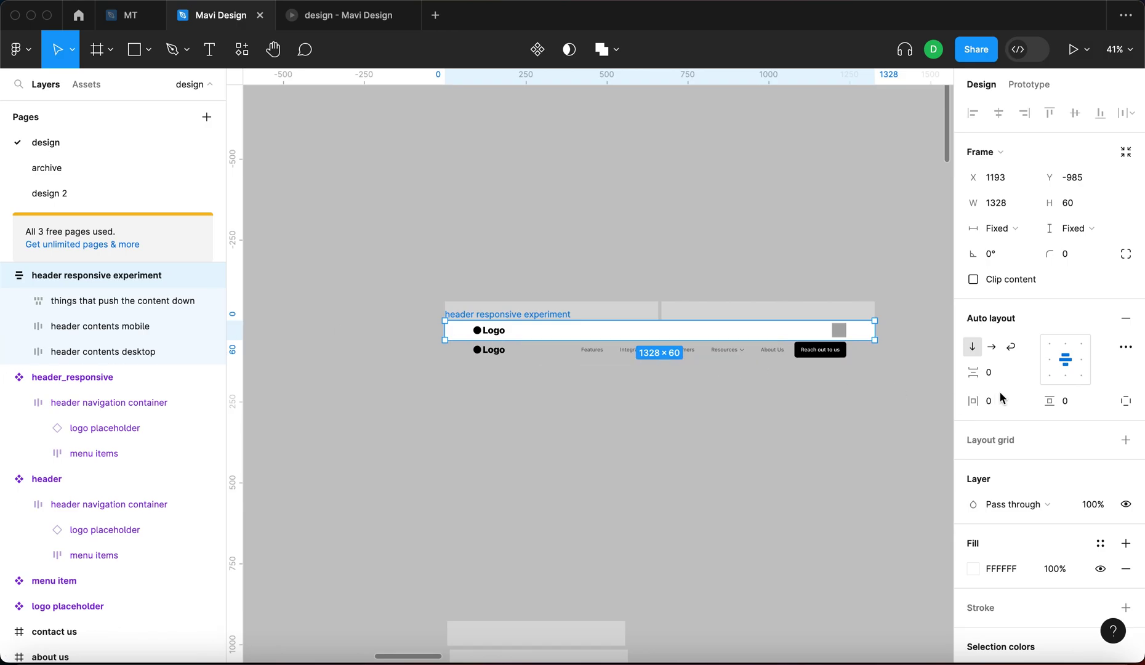
Open the header frame's individual padding settings and check the height of header contents desktop.
click(1125, 400)
click(1068, 434)
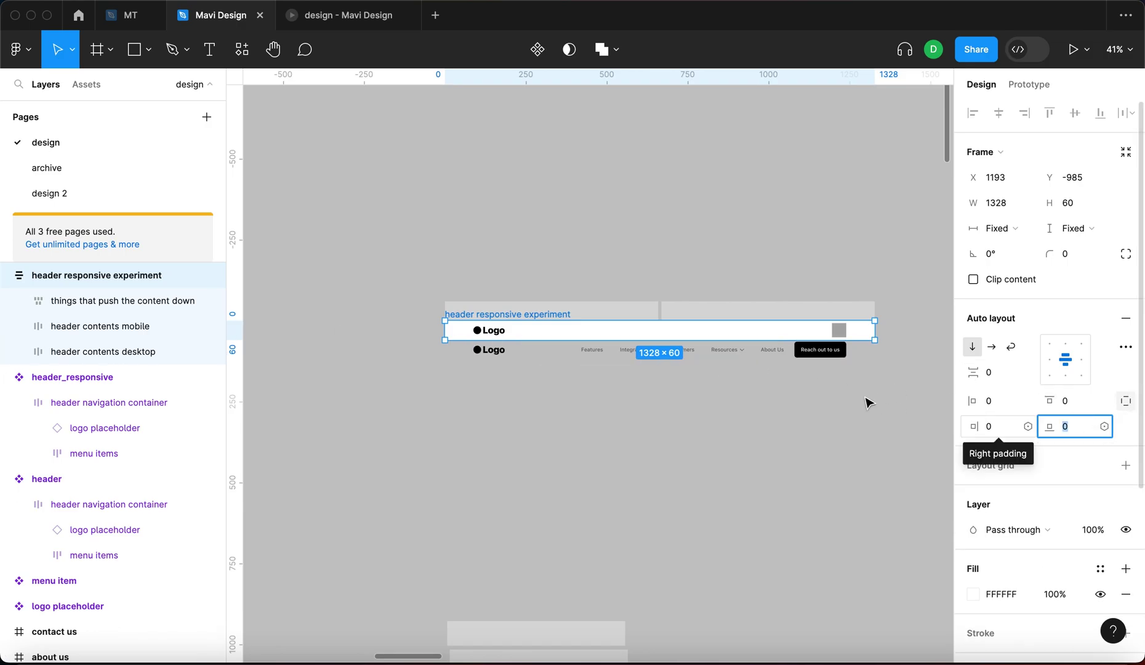
click(777, 350)
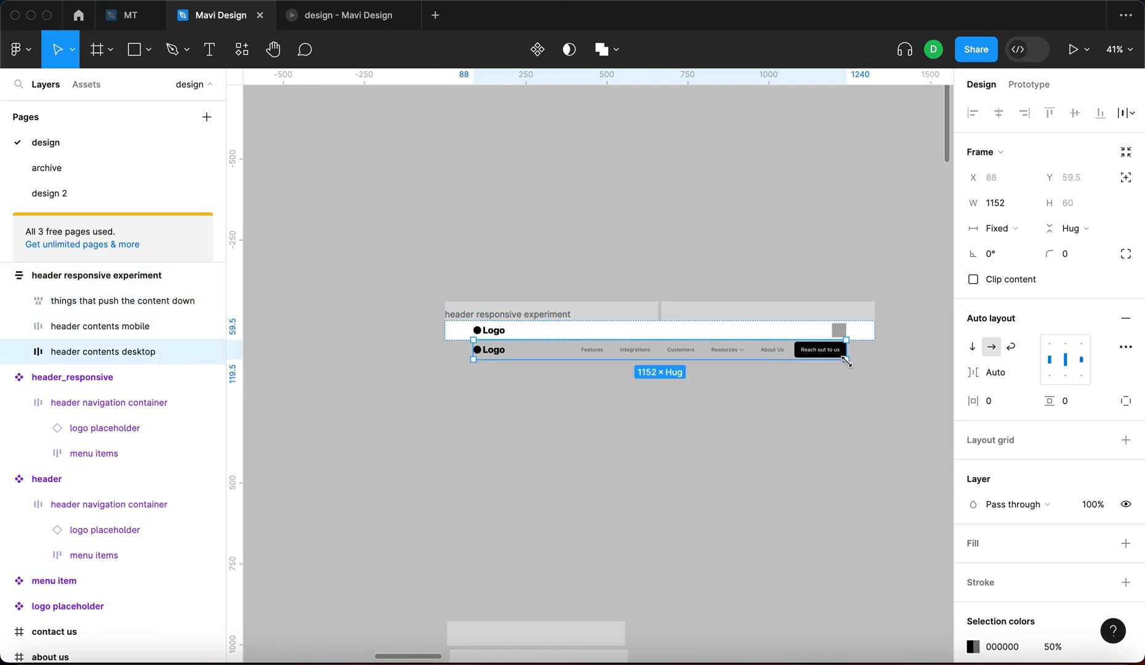
click(875, 330)
scroll(1121, 436, down, 3)
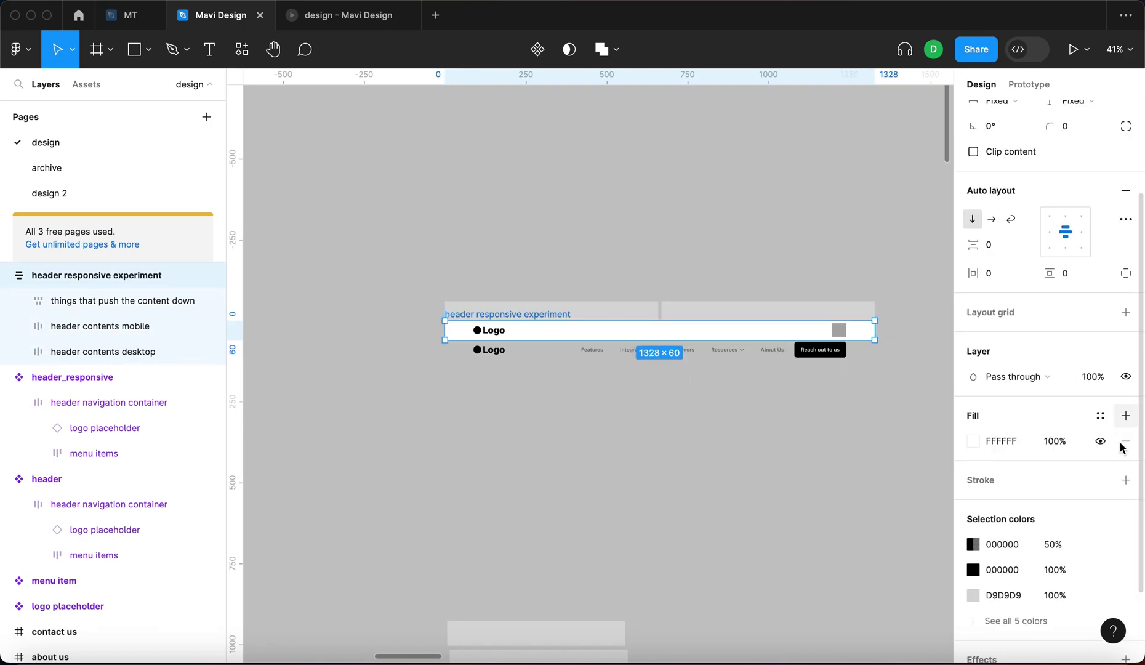
click(902, 386)
click(875, 338)
Set the header responsive experiment frame's bottom padding to 120 and narrow the frame to about 1279 px.
click(1125, 273)
click(1071, 300)
text(60)
key(Return)
text(120)
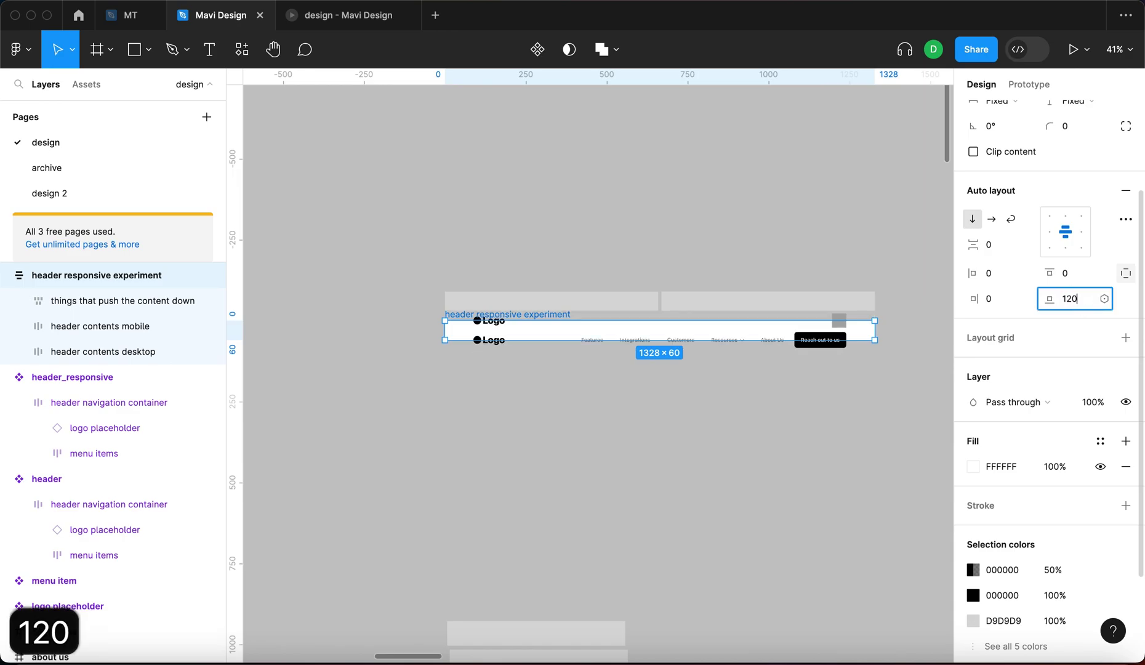
key(Return)
drag(875, 342, 859, 345)
scroll(859, 345, down, 2)
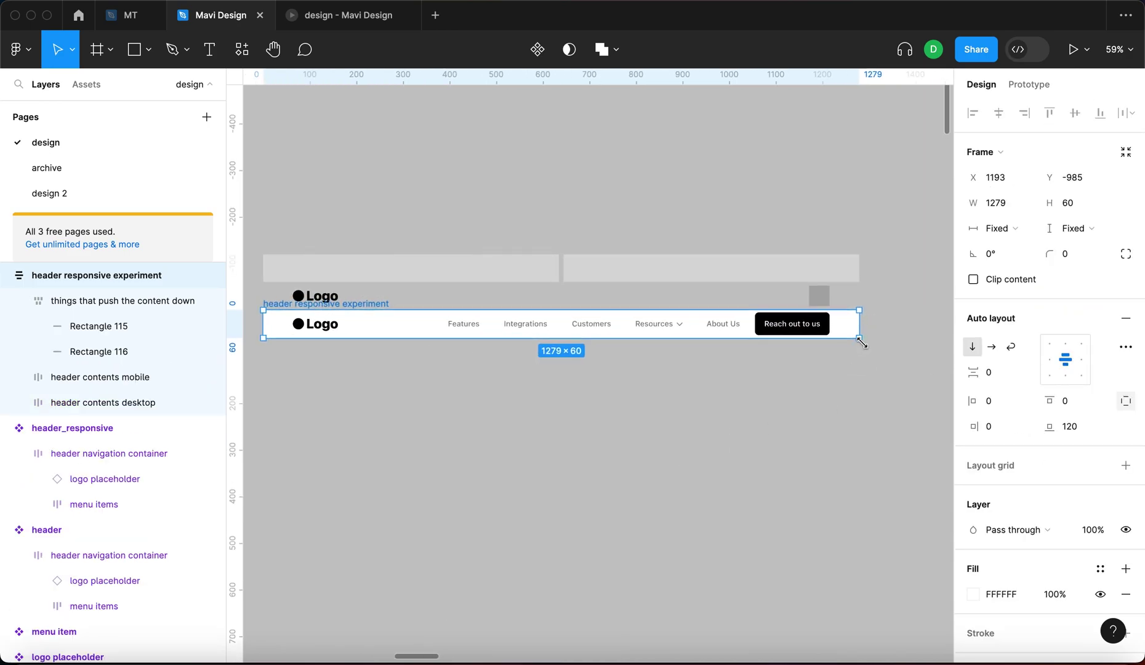
scroll(797, 324, up, 4)
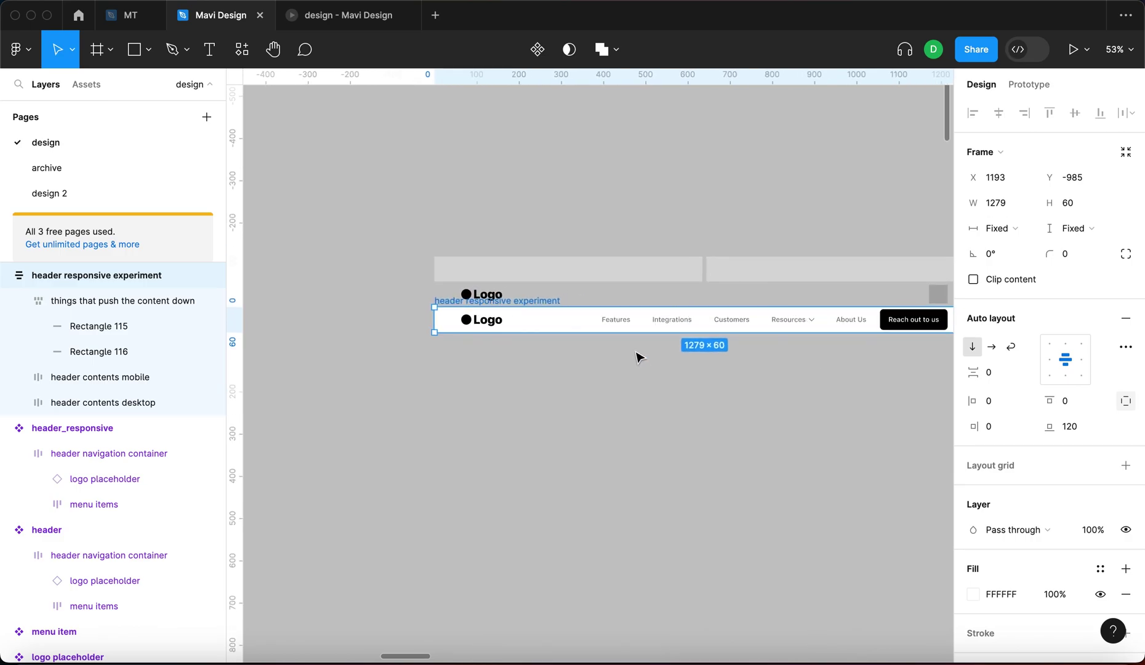
Try top-center alignment on the header responsive experiment frame and restore its center alignment.
click(1067, 345)
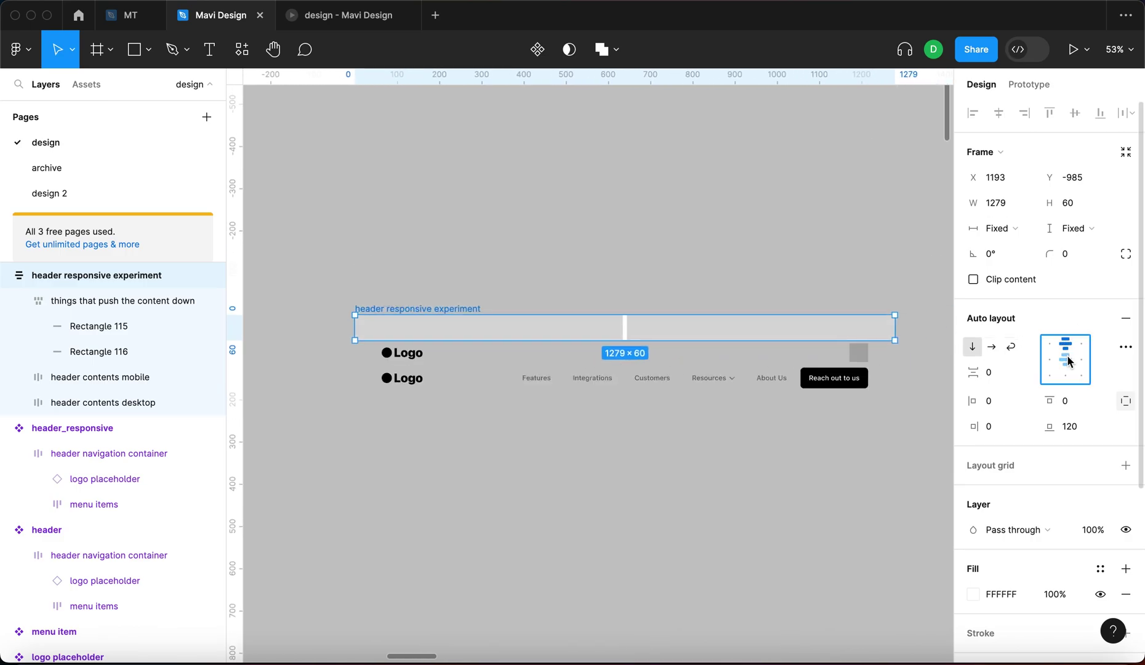
click(1069, 362)
click(324, 317)
click(369, 309)
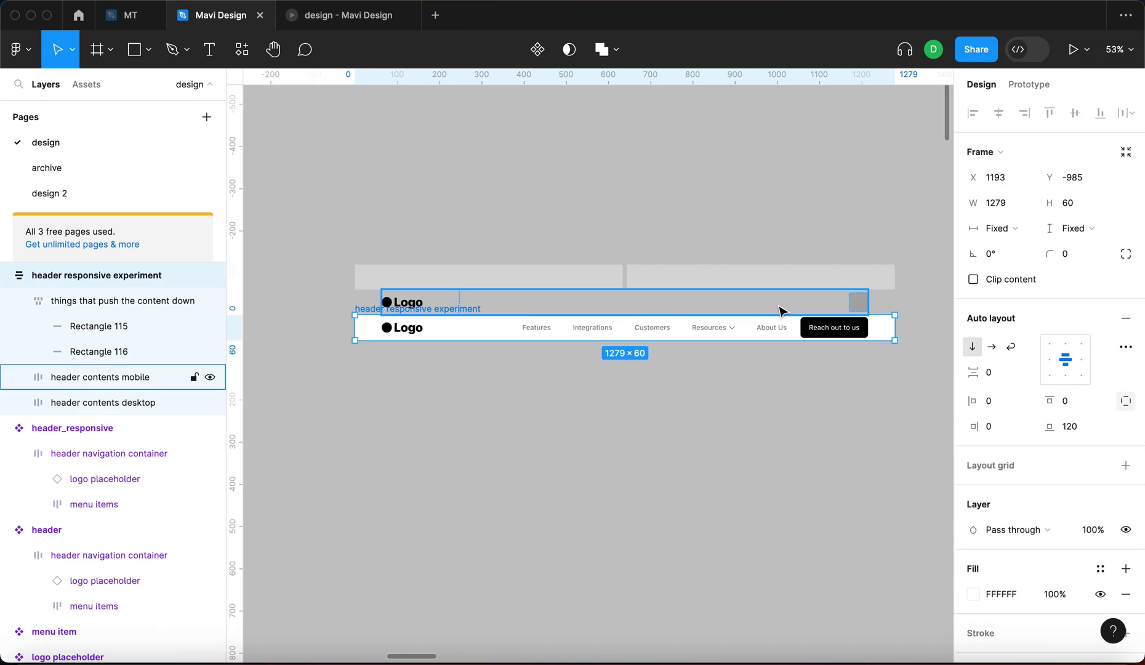
Narrow the header responsive experiment frame to about 850 px and turn on Clip content.
drag(890, 327, 713, 325)
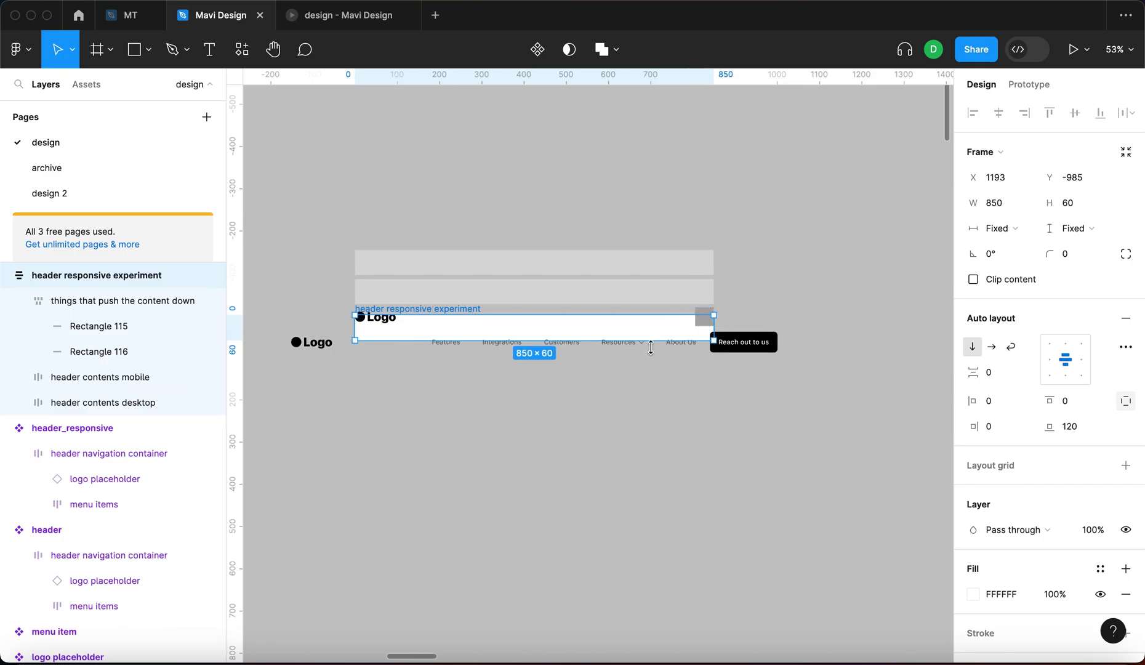
scroll(397, 331, up, 5)
click(998, 280)
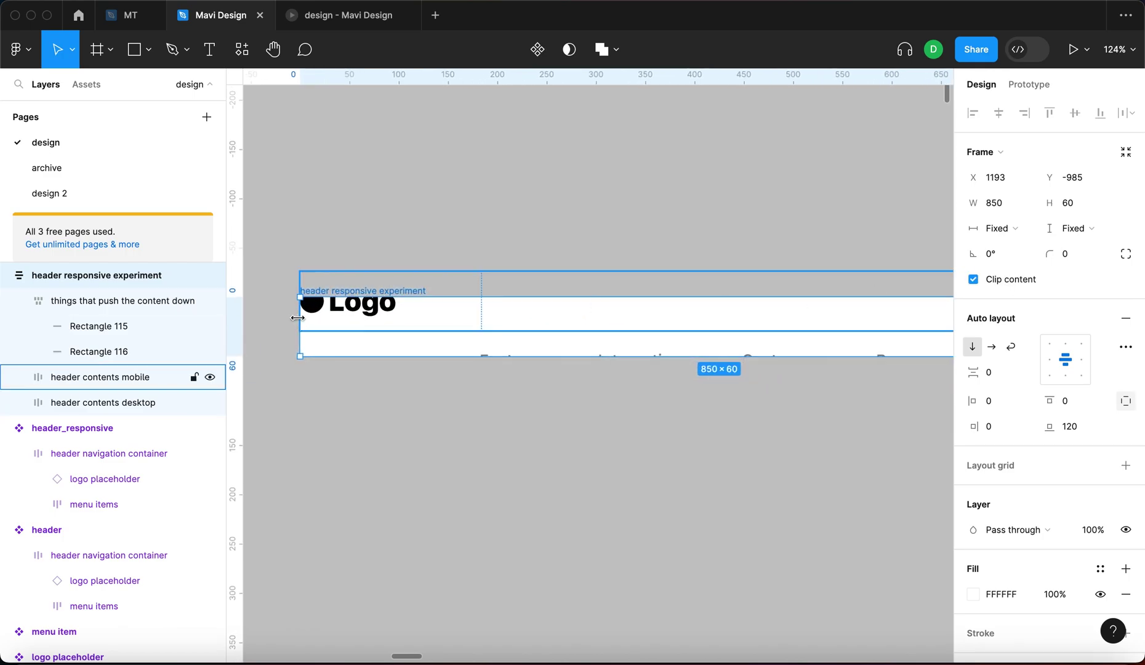
Narrow the header responsive experiment frame to about 789 px, widen it to about 1371 px, and turn off Clip content.
scroll(332, 326, down, 5)
drag(654, 324, 629, 331)
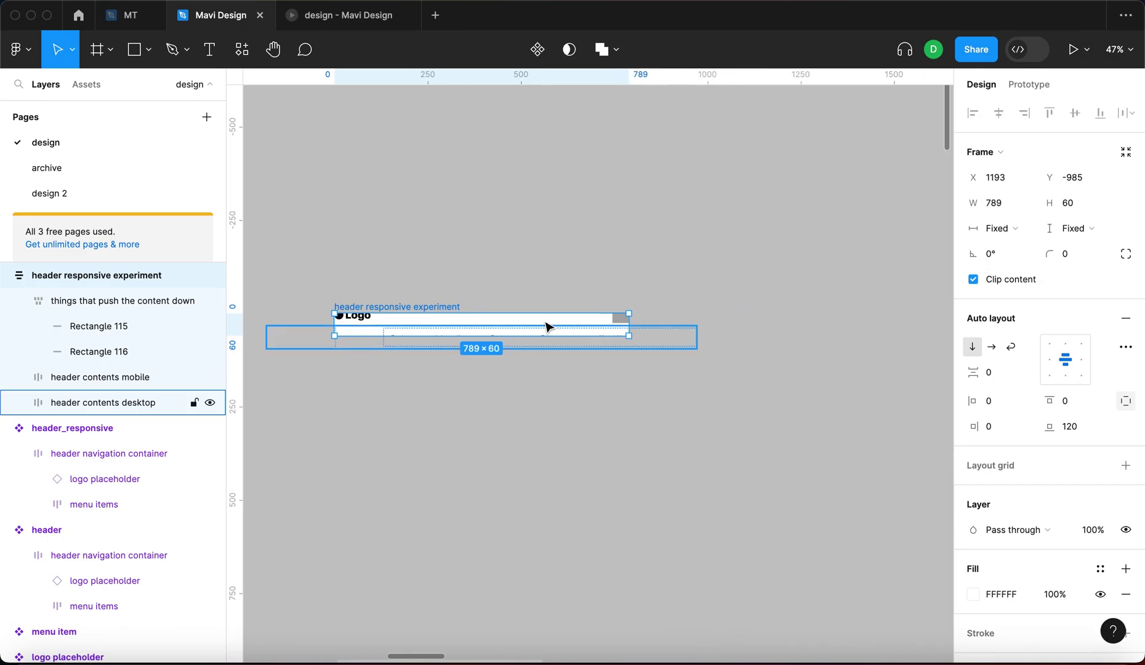
drag(634, 328, 843, 327)
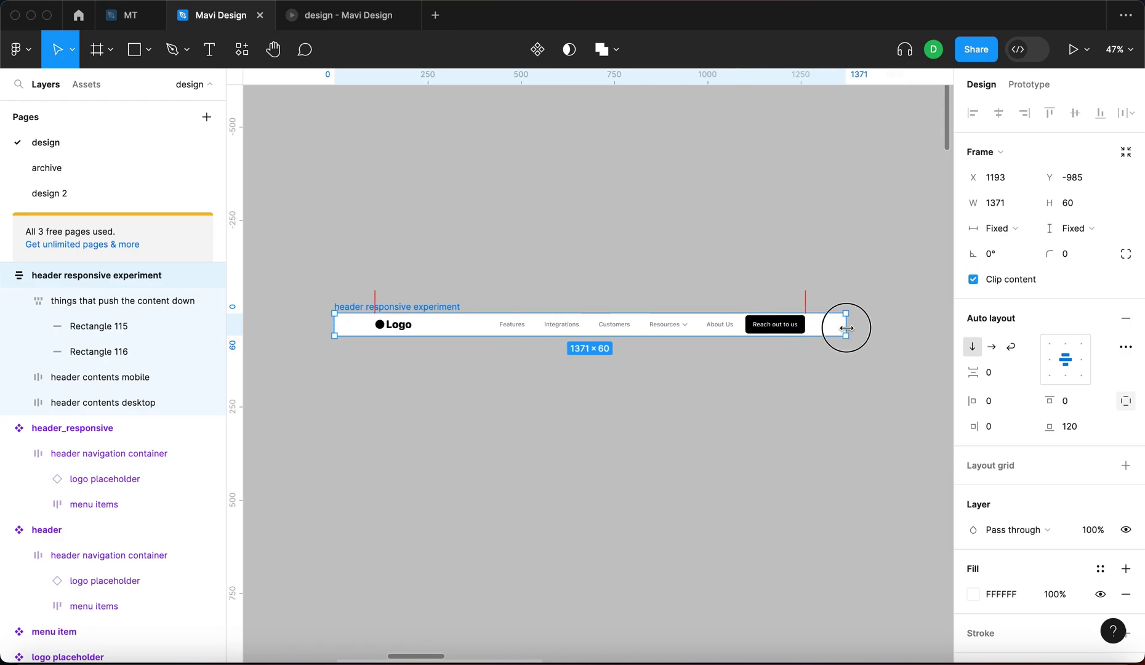
click(973, 279)
click(861, 396)
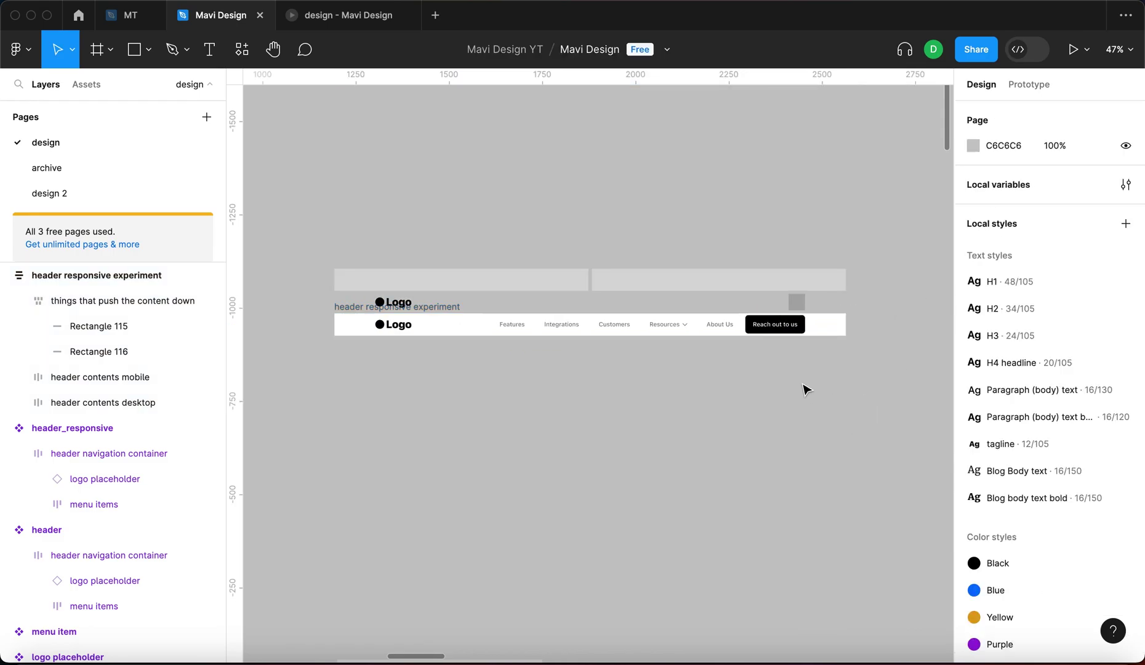
Set the vertical gap between wrapped items in the things that push the content down frame to 60.
click(349, 323)
click(743, 280)
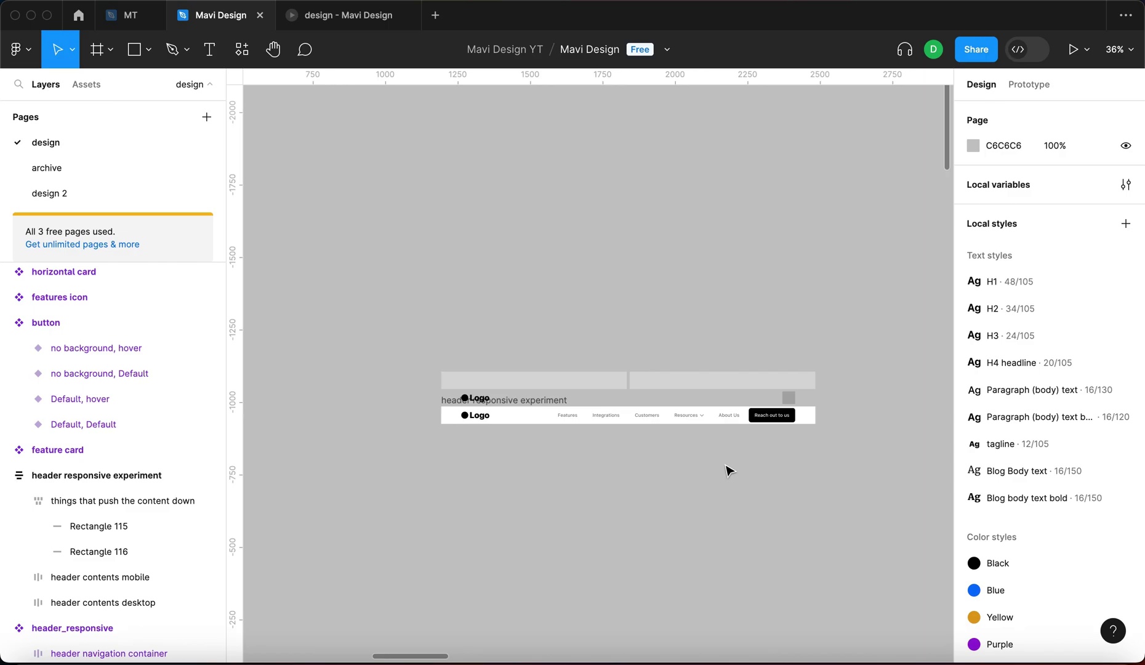
scroll(728, 470, up, 4)
click(746, 334)
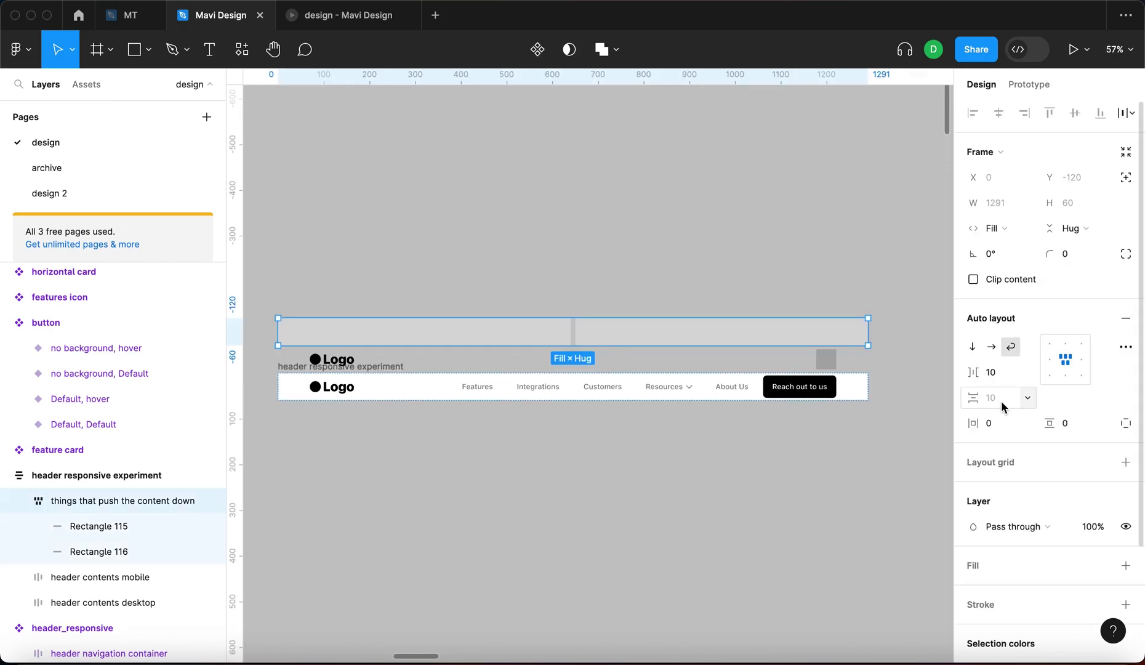
click(1001, 400)
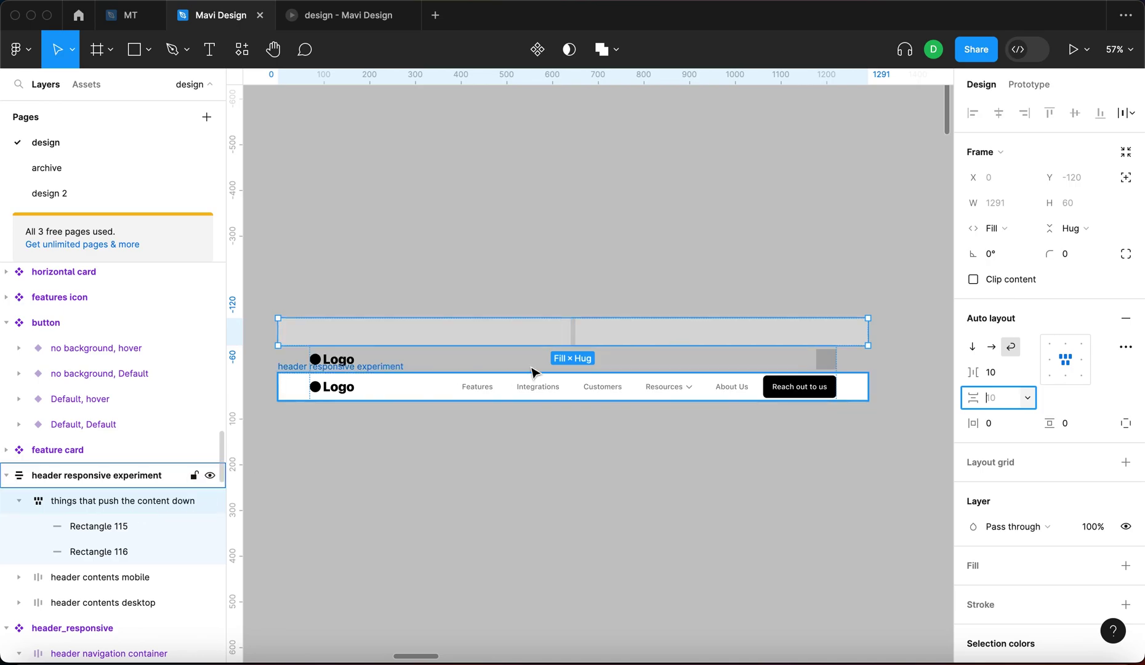
text(60)
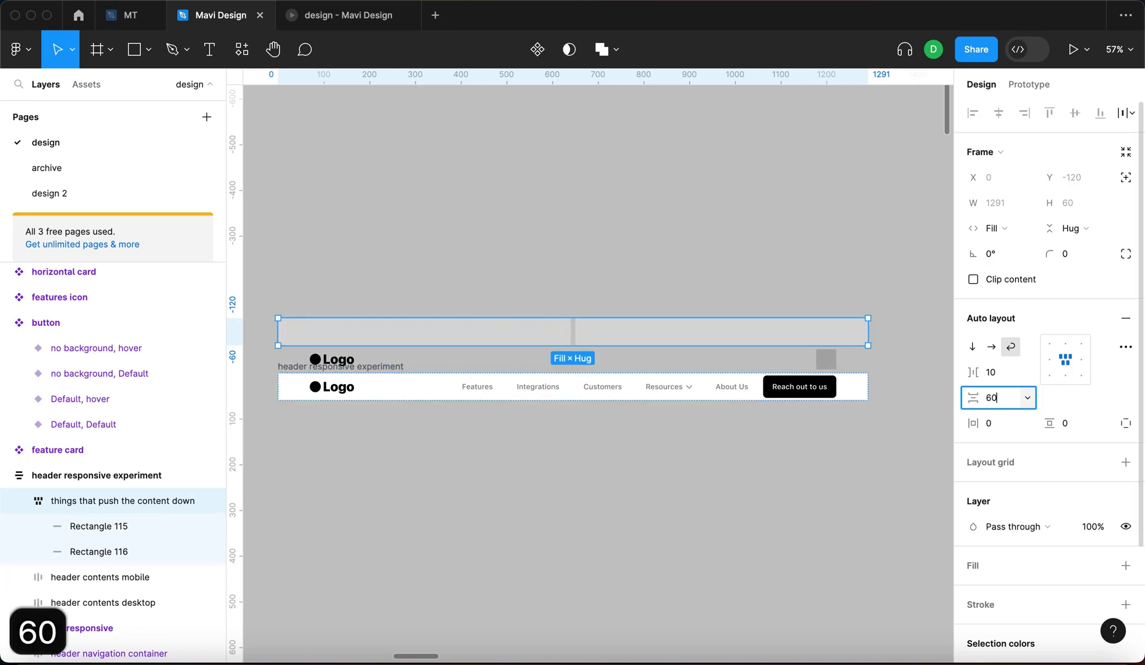
key(Return)
click(774, 255)
Check the wrapping container's vertical gap and the height of Rectangle 115 and Rectangle 116.
click(623, 341)
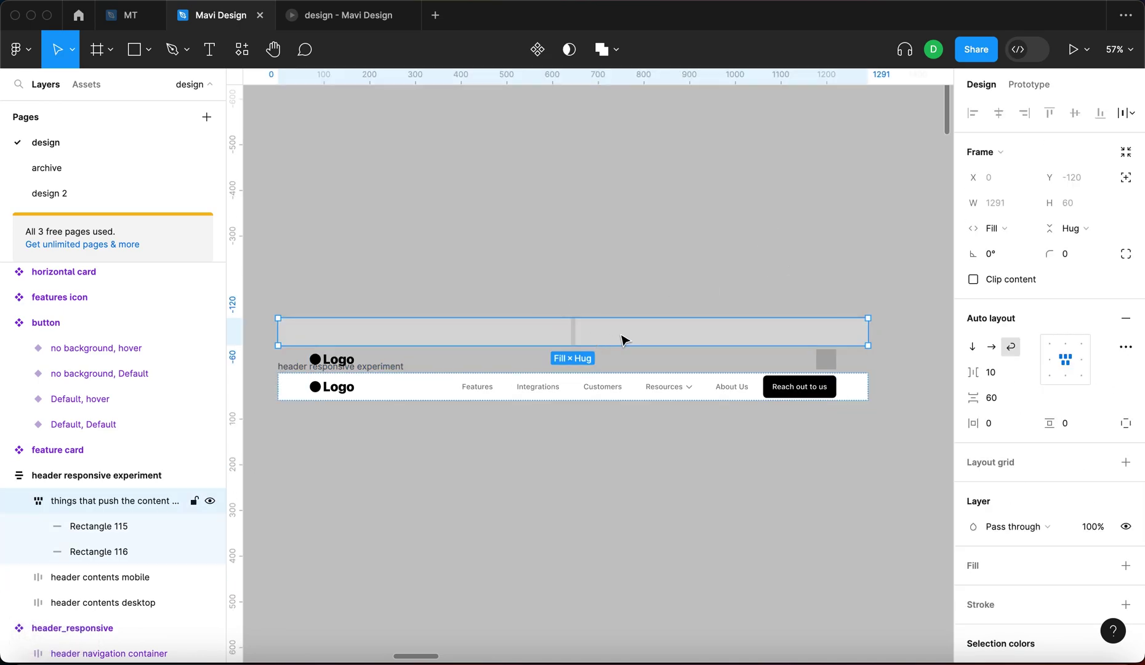
click(622, 286)
scroll(503, 287, down, 5)
scroll(372, 339, up, 5)
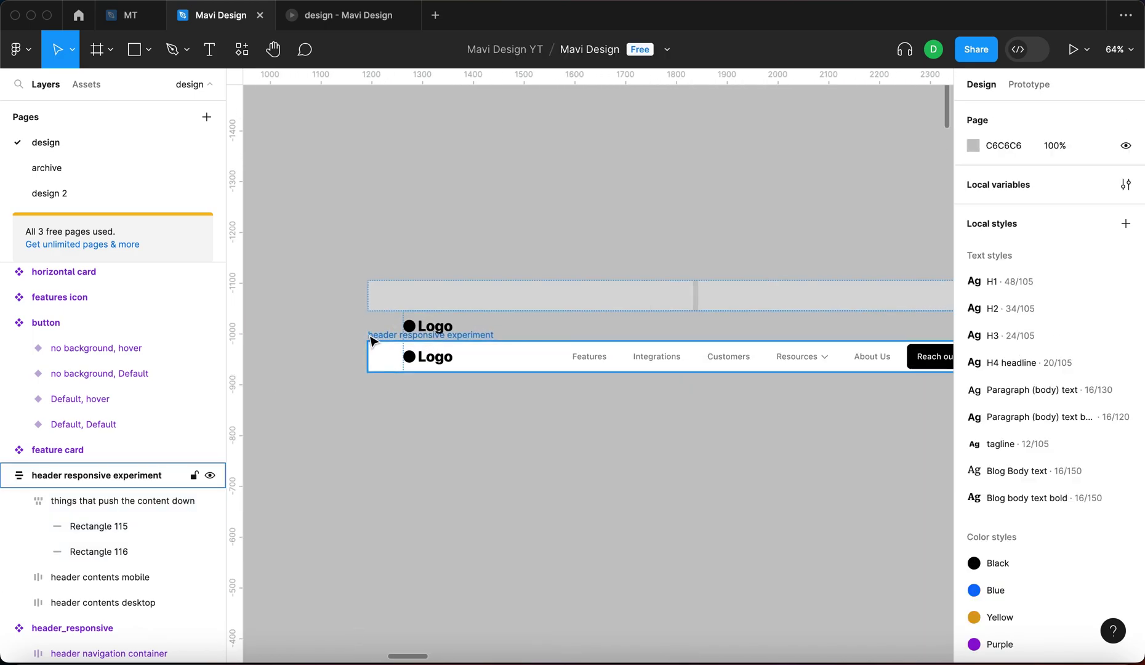
click(719, 304)
key(Return)
scroll(639, 299, right, 3)
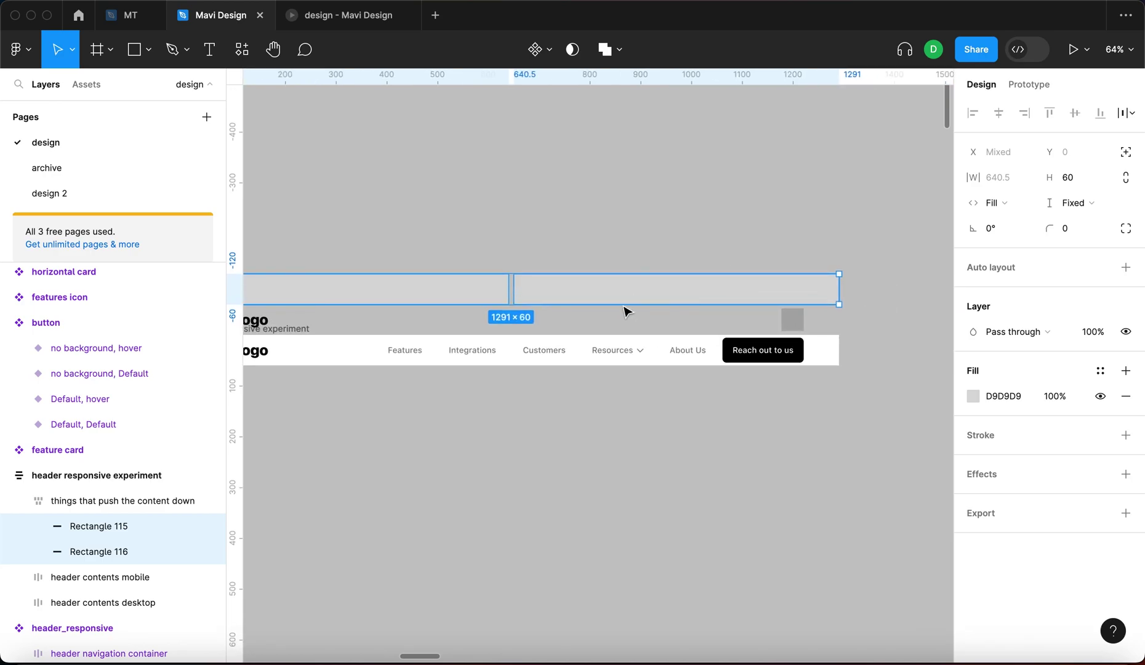
click(1061, 180)
click(622, 209)
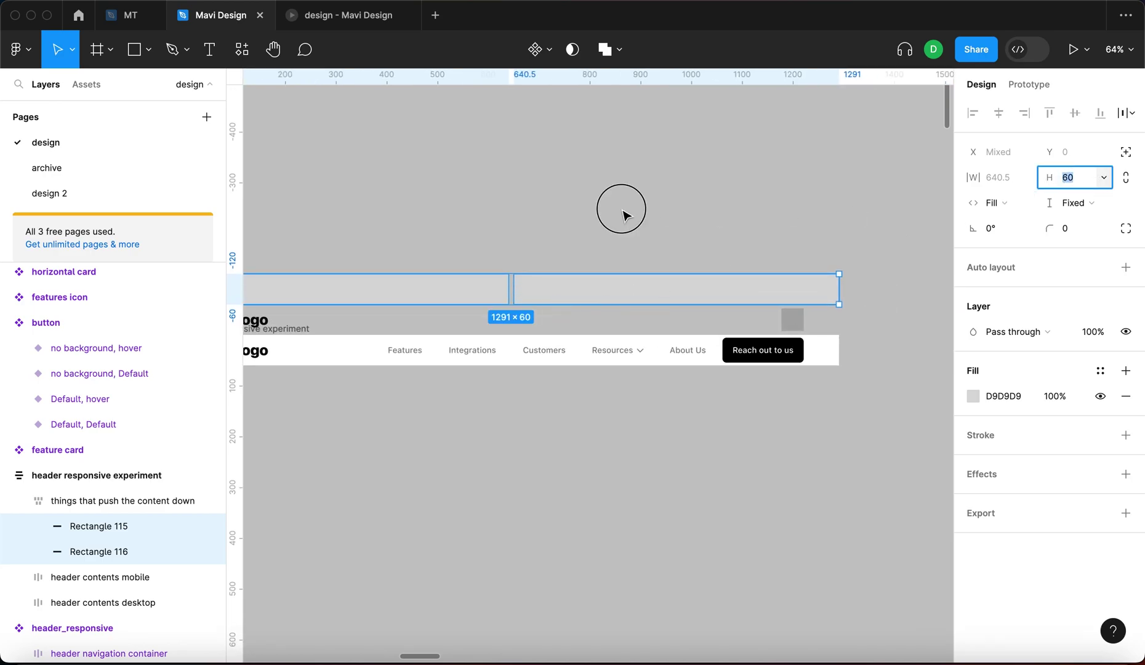
Narrow the header responsive experiment frame to about 669 px so the helper rectangles wrap.
scroll(622, 212, down, 4)
click(323, 304)
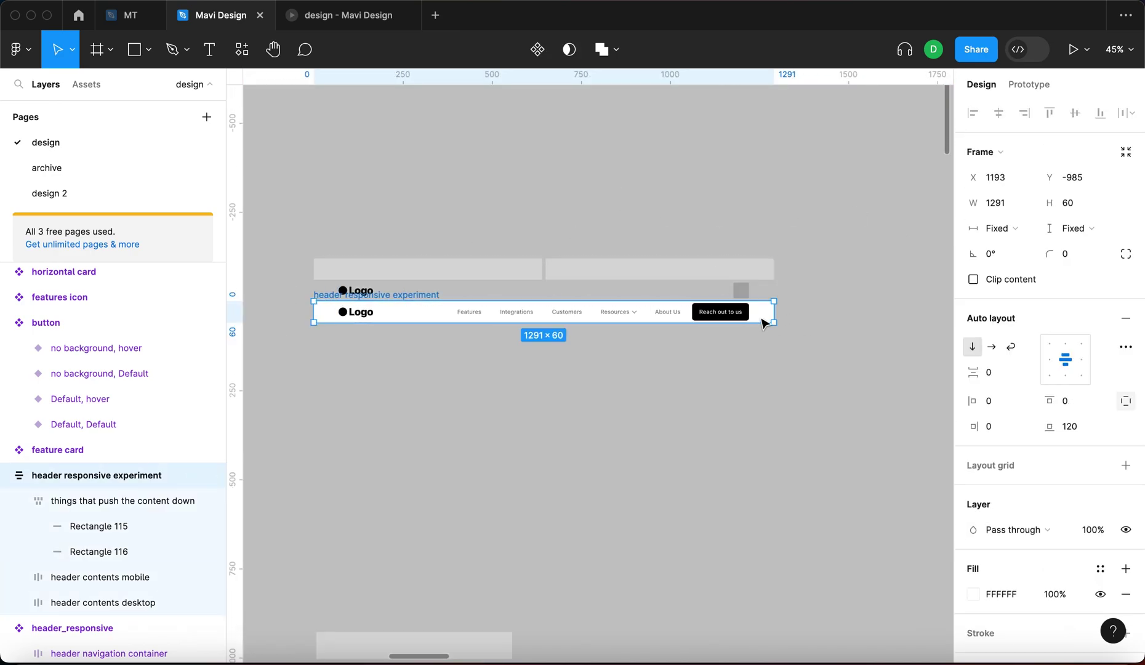
scroll(819, 331, left, 3)
drag(852, 334, 634, 335)
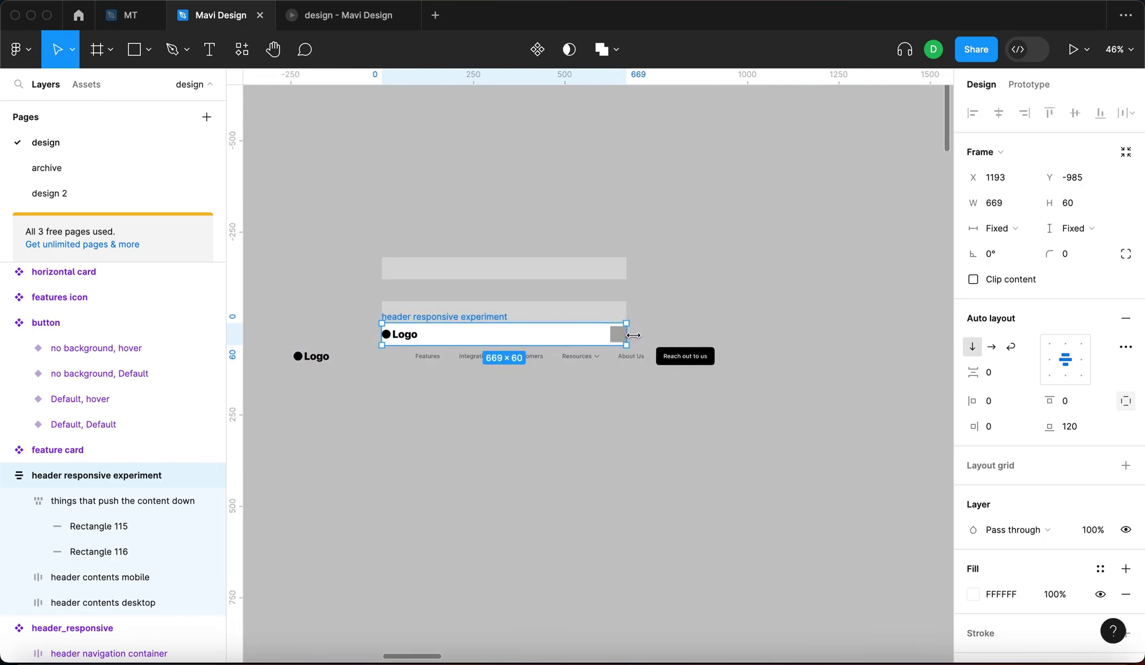
Inspect the vertical gap between the wrapped rectangles in the things that push the content down frame.
click(449, 300)
scroll(449, 300, up, 5)
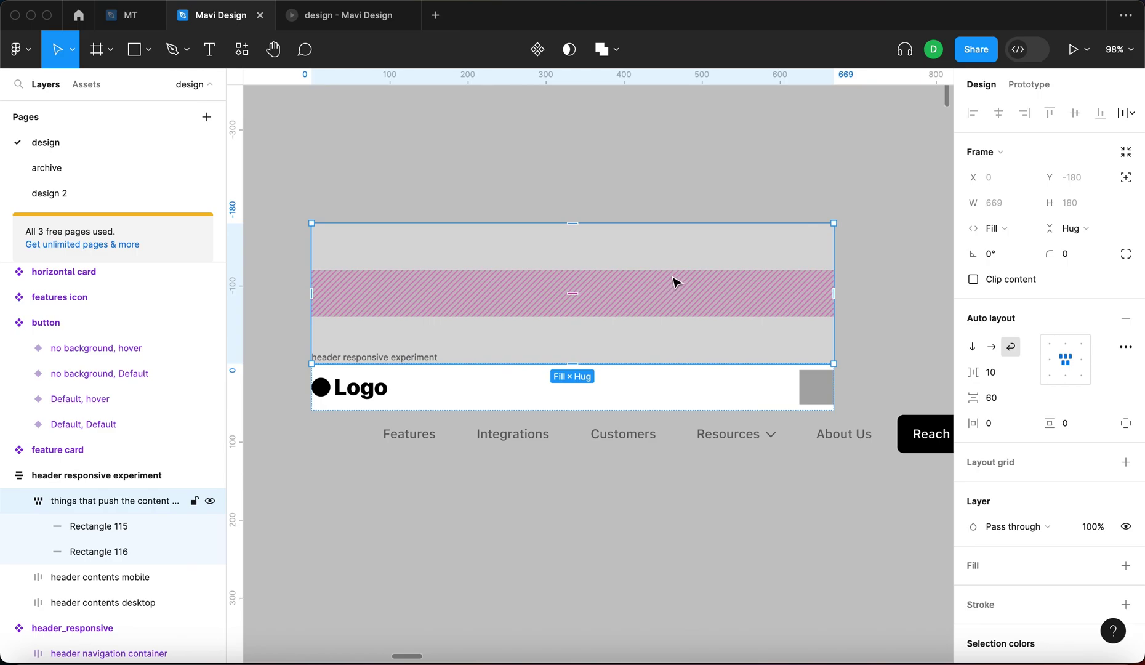
scroll(685, 296, down, 5)
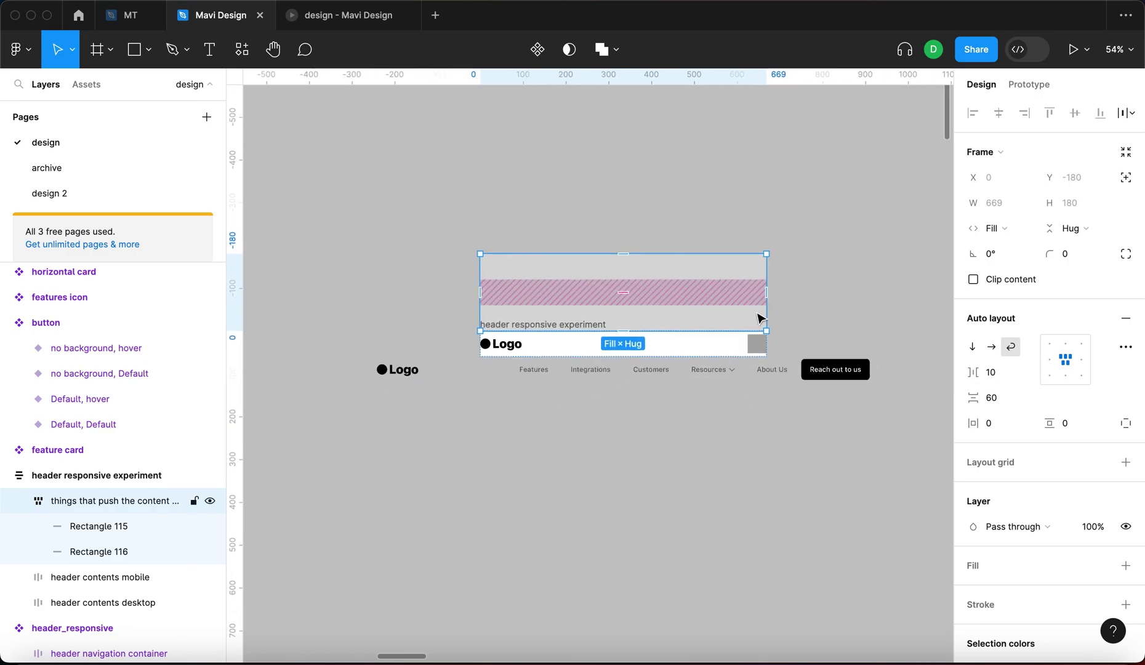
click(979, 397)
click(758, 438)
click(517, 318)
Turn on Clip content for the header responsive experiment frame and widen it to about 1243 px.
click(569, 349)
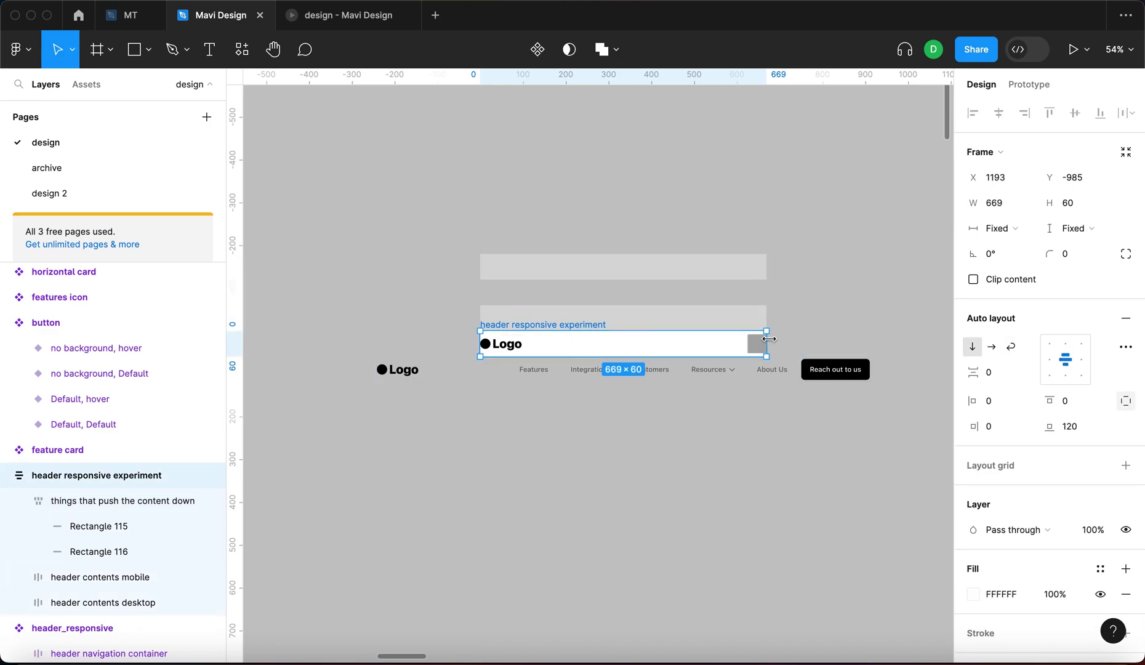
drag(774, 341, 820, 342)
click(778, 319)
click(845, 357)
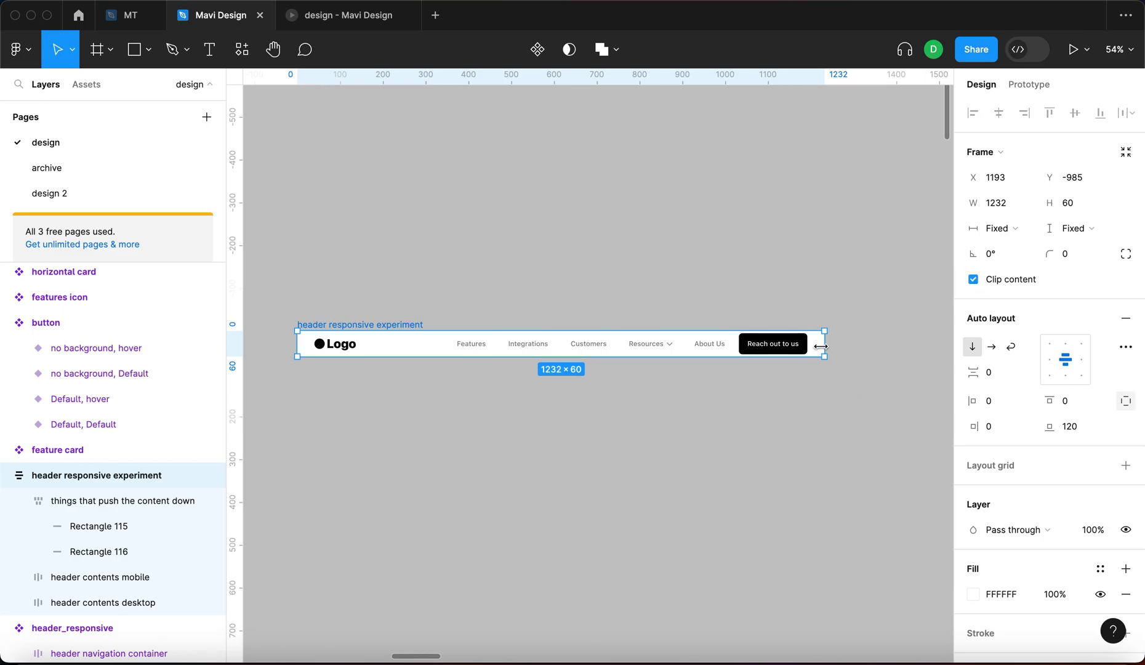
mouse_move(823, 345)
mouse_down()
mouse_move(481, 349)
mouse_move(830, 346)
mouse_up()
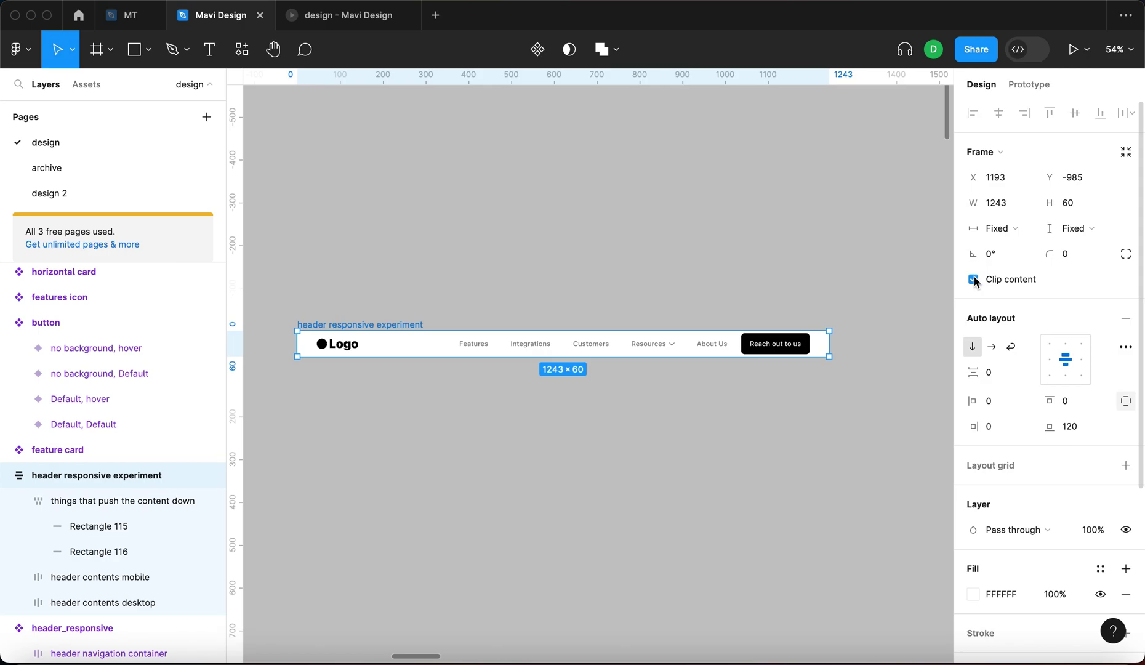
Turn off Clip content and move the header responsive experiment frame to about X 1076, Y -1022.
click(749, 449)
scroll(222, 322, up, 3)
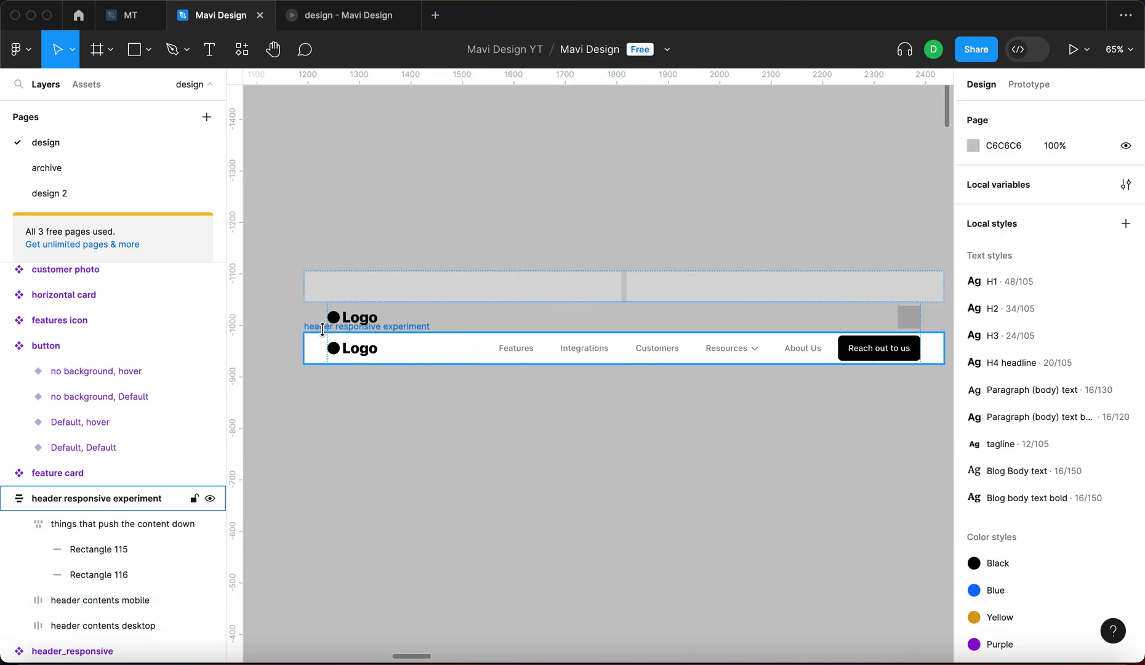
click(323, 330)
scroll(720, 422, up, 1)
scroll(798, 448, down, 2)
click(797, 448)
drag(404, 345, 362, 333)
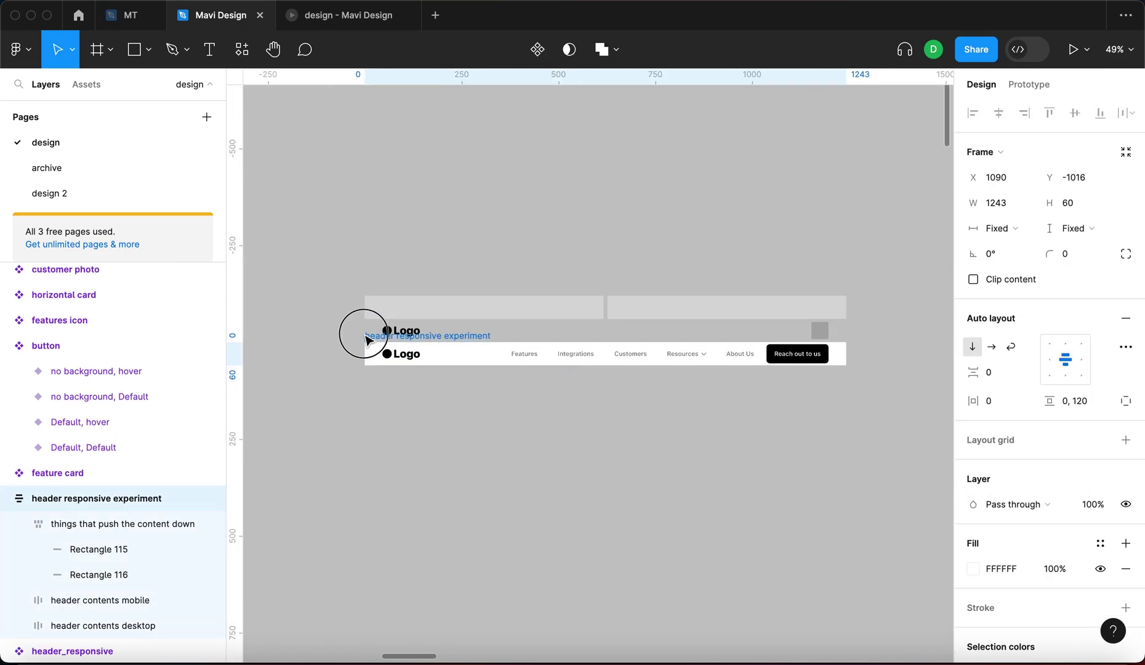
click(791, 253)
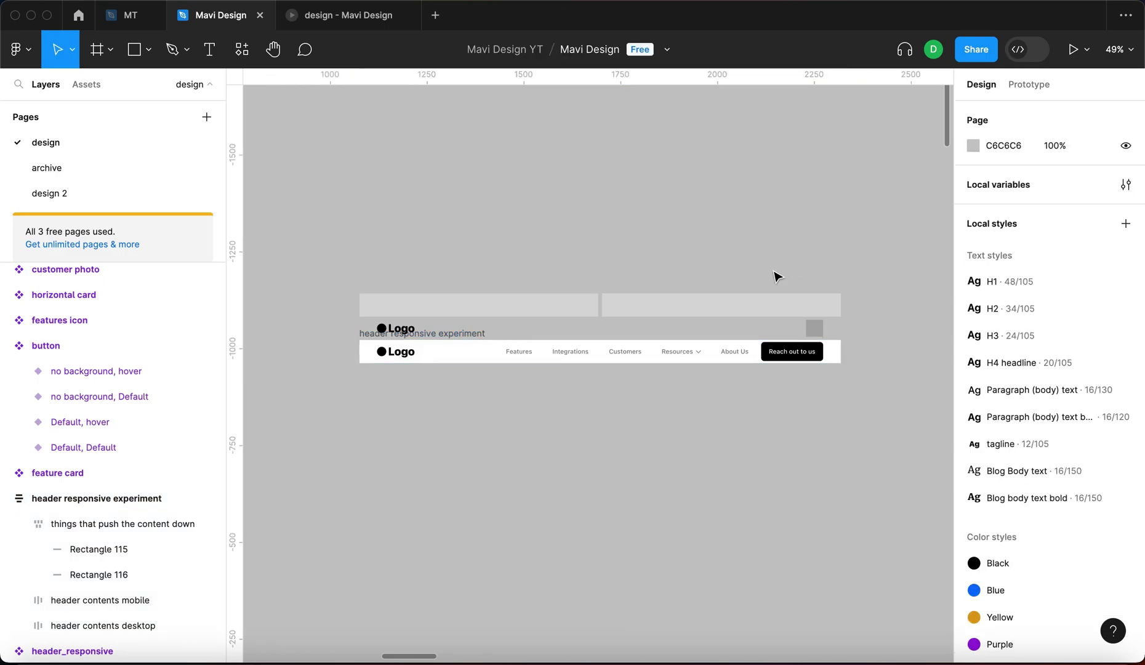
Set the horizontal resizing of header contents desktop to Fill.
click(383, 343)
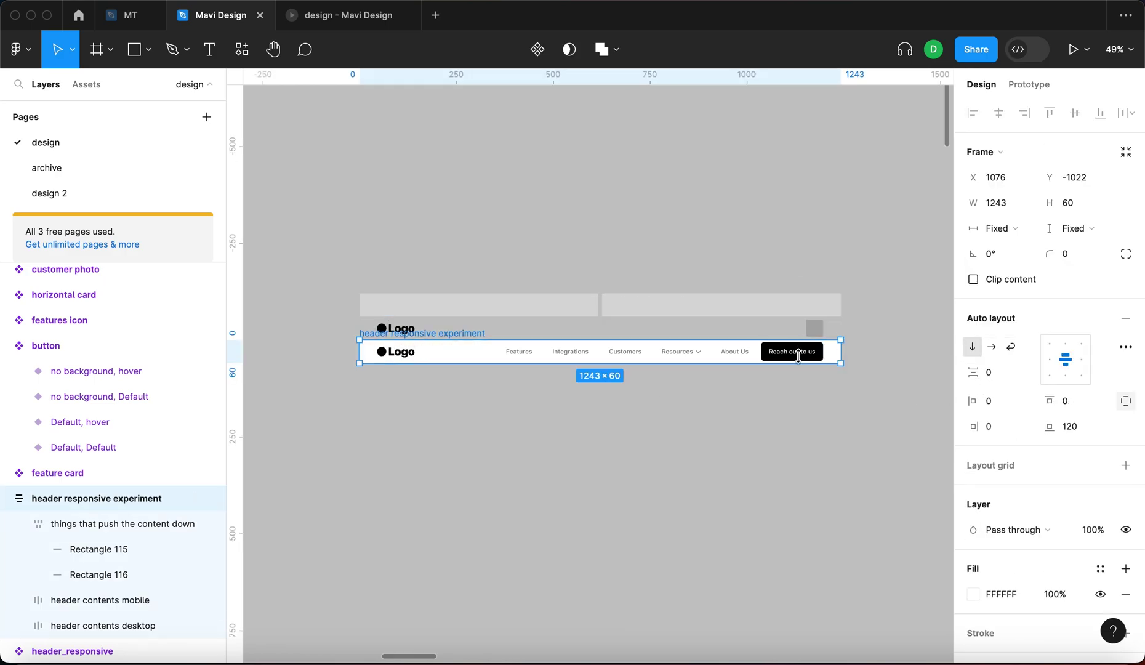
click(771, 441)
scroll(772, 441, up, 1)
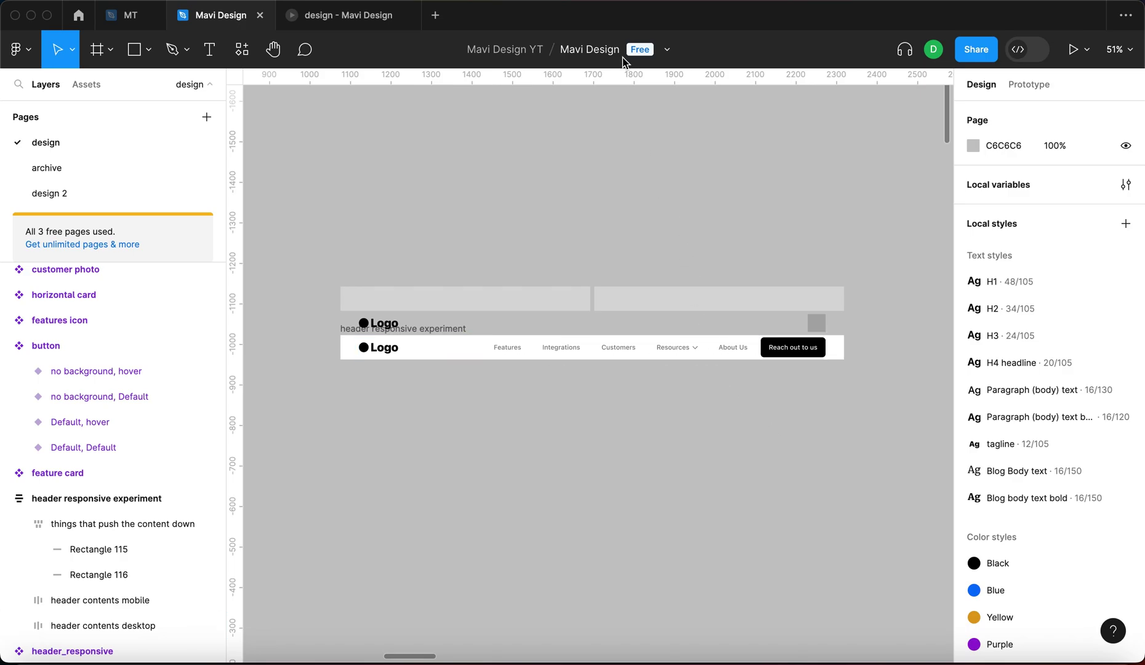
click(345, 329)
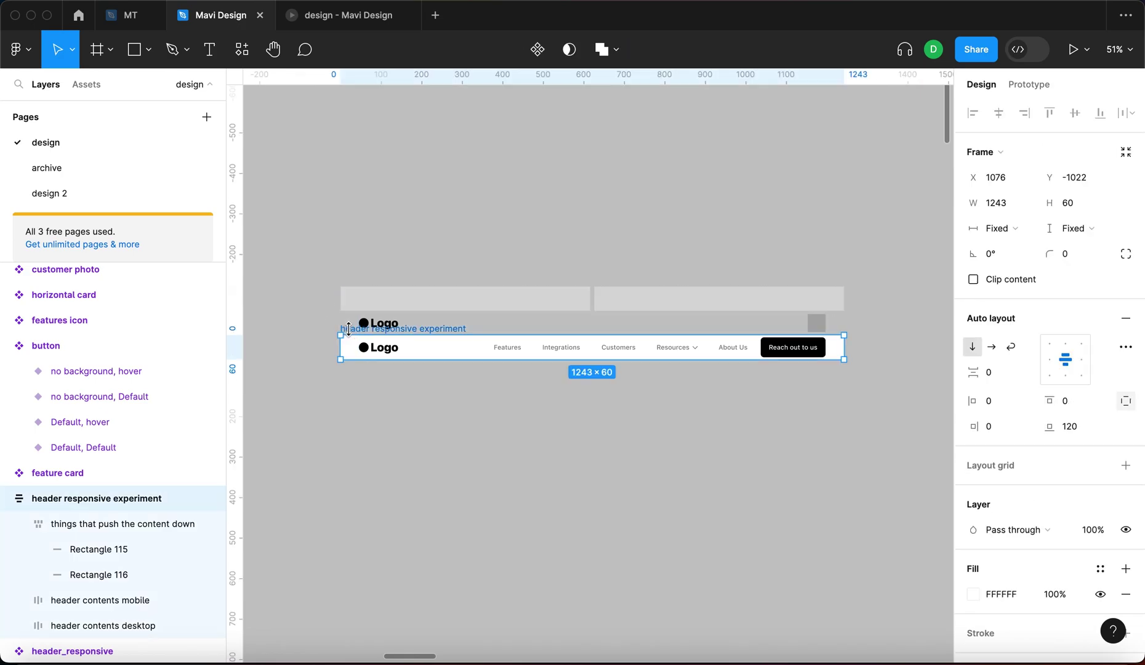
click(468, 336)
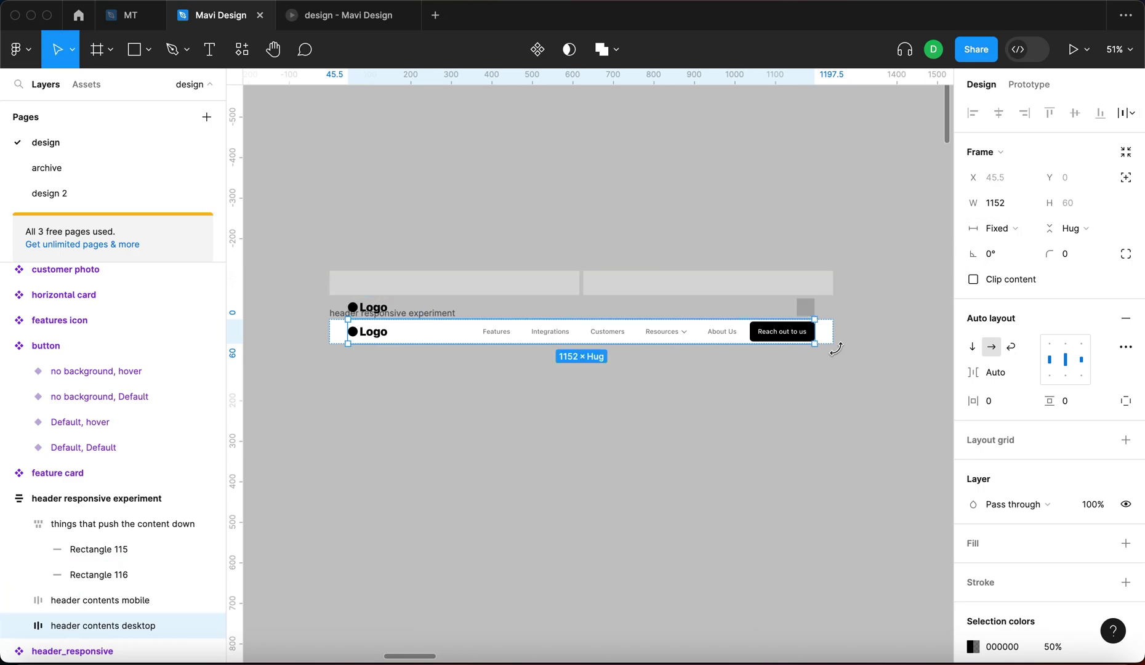
click(998, 228)
click(1015, 266)
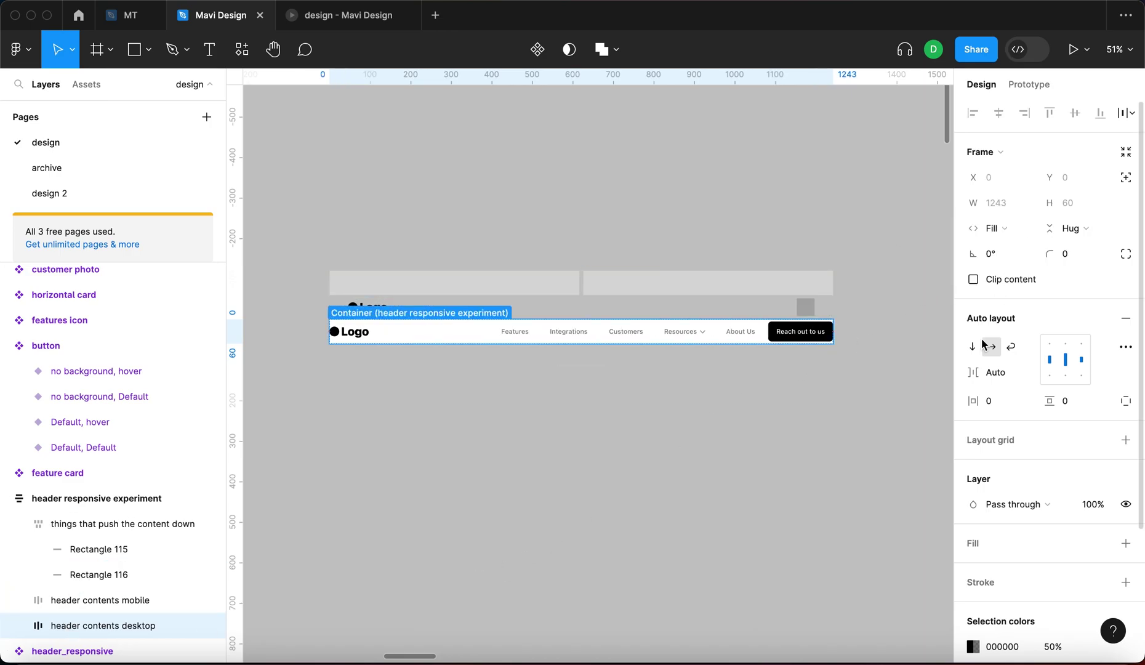
Add a max width to header contents desktop and apply the variable 12 (1152) to it.
click(1028, 204)
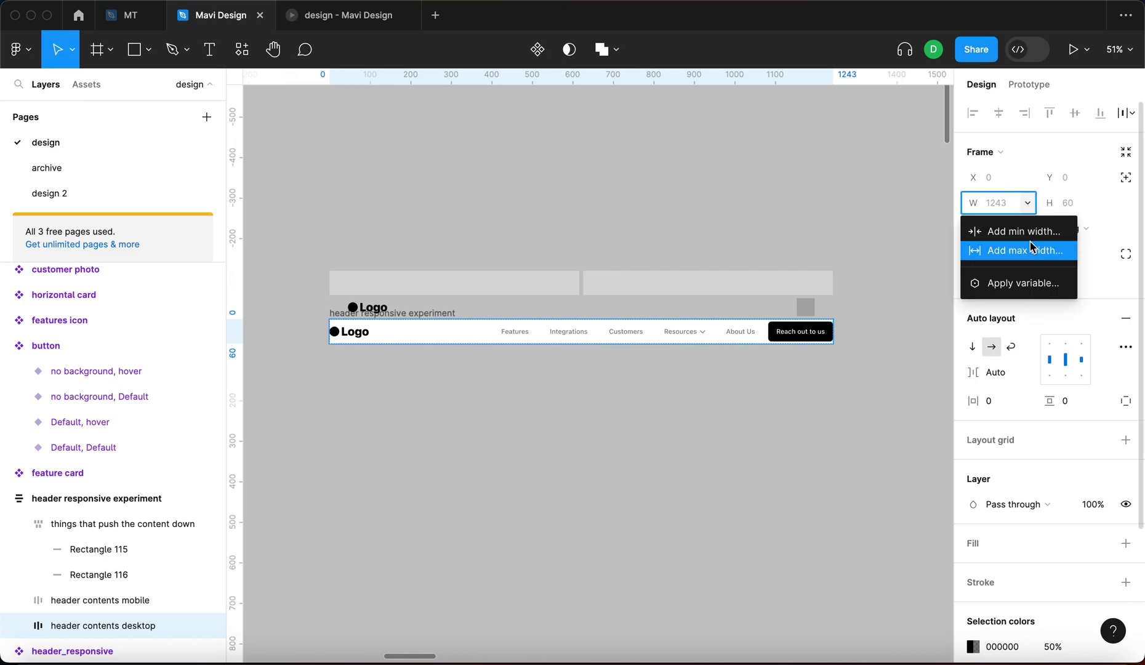
click(1031, 256)
click(1027, 229)
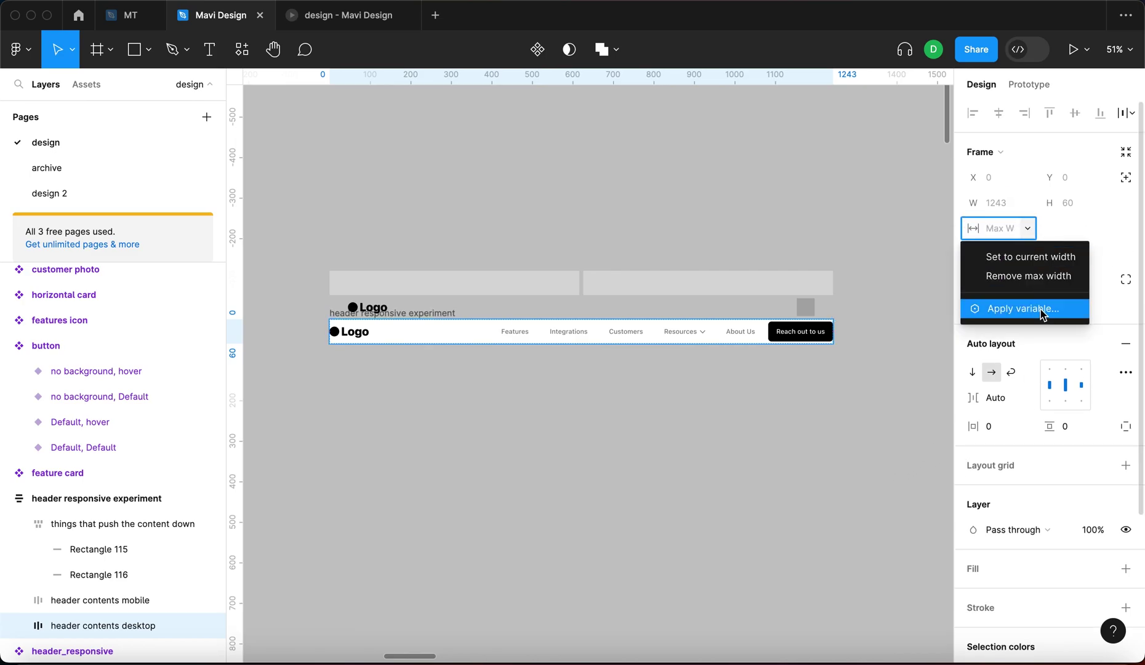
click(1040, 307)
scroll(1014, 525, down, 5)
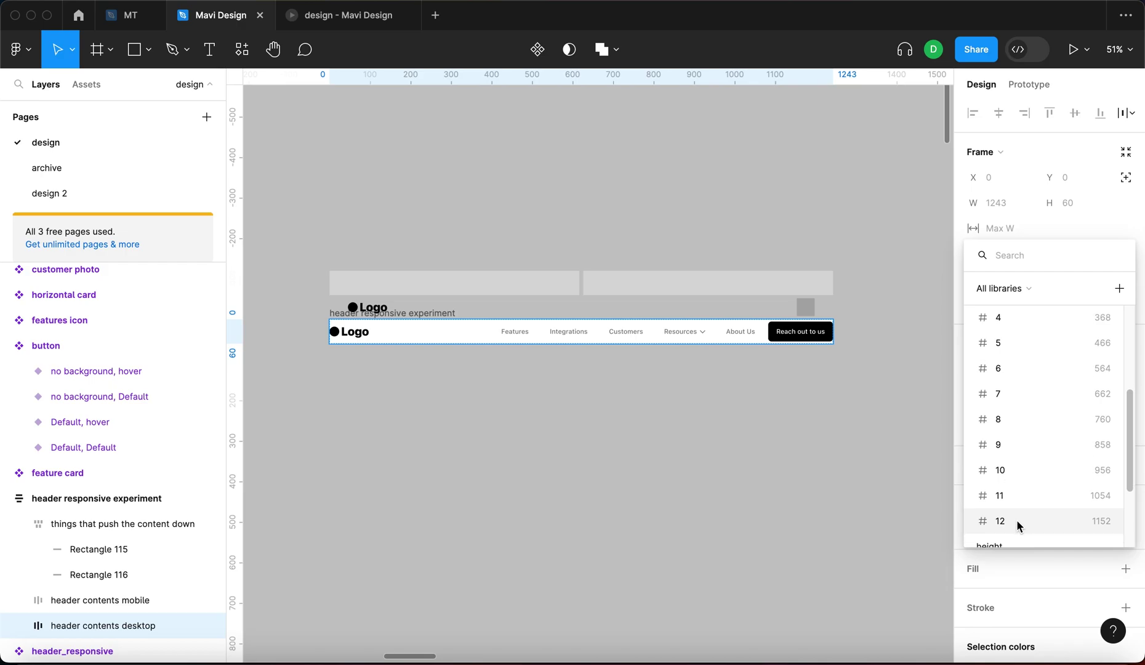
click(1016, 522)
click(795, 503)
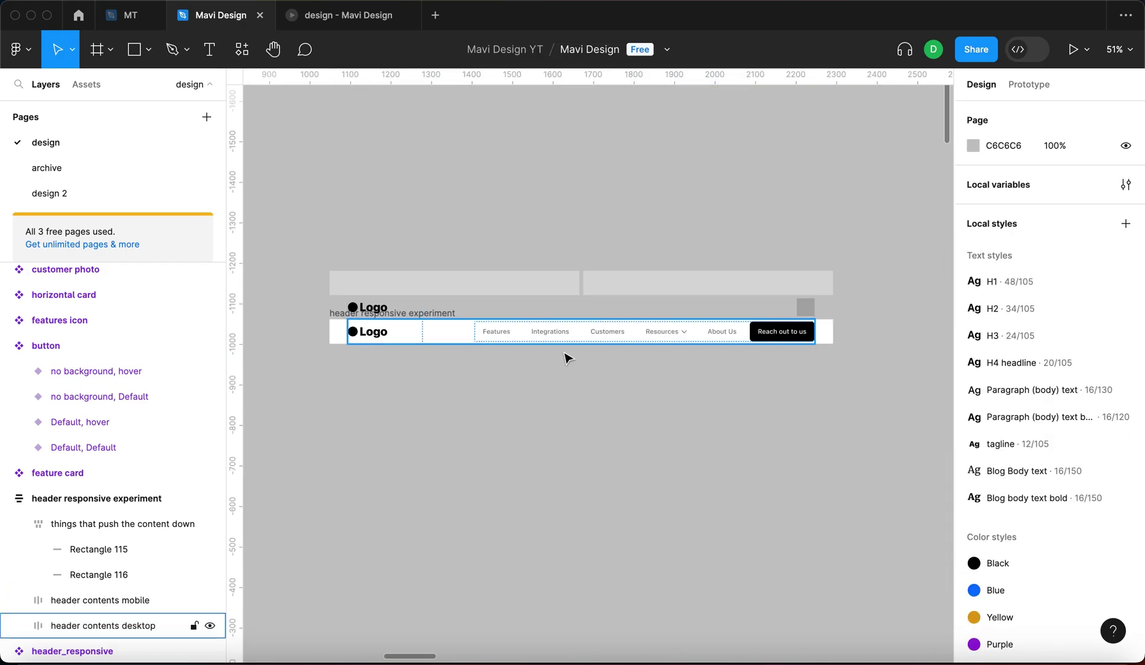
Widen the header responsive experiment frame to about 1310 px.
click(602, 336)
click(336, 318)
drag(832, 329, 860, 334)
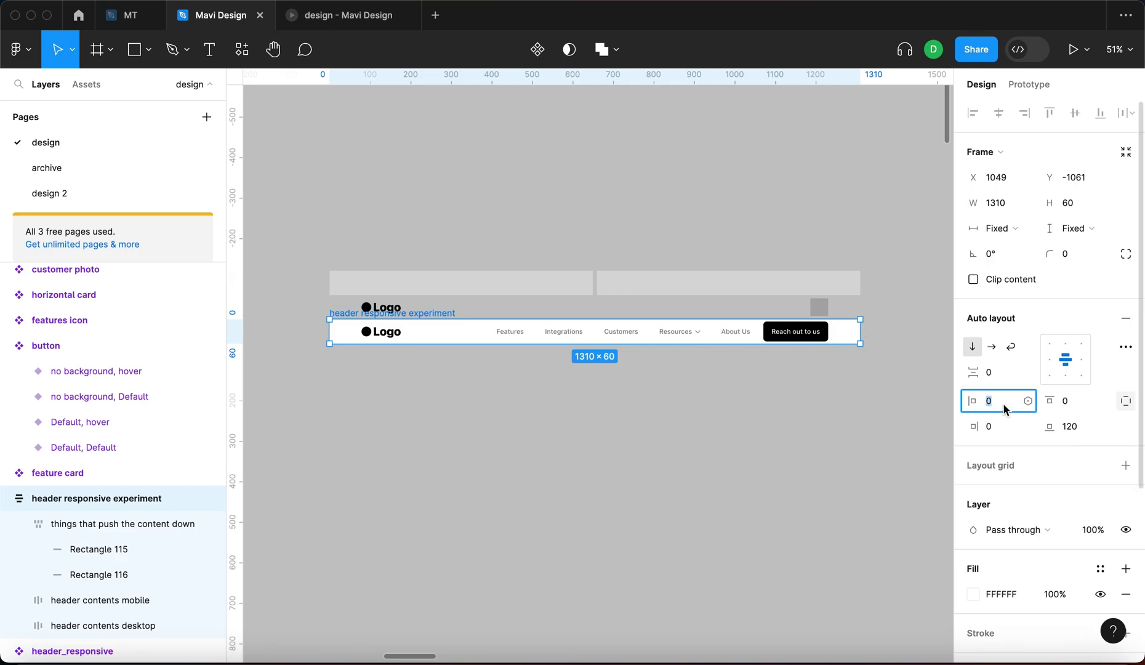
Apply the medium spacing variable (24) to the header responsive experiment frame's left and right padding.
click(1028, 401)
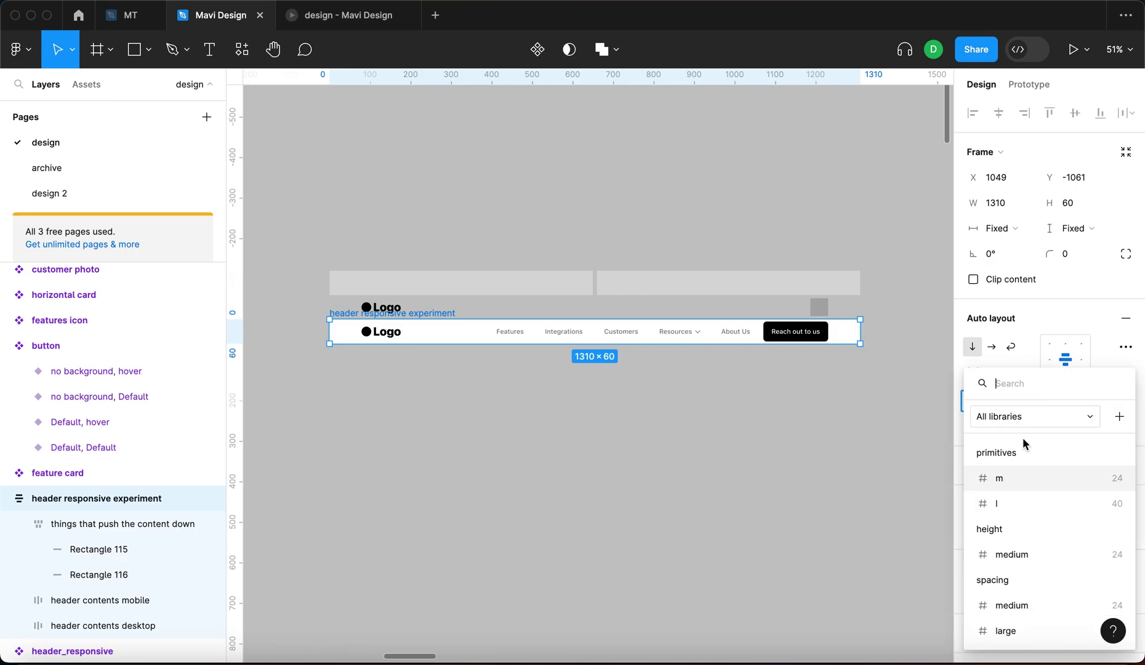
click(1003, 605)
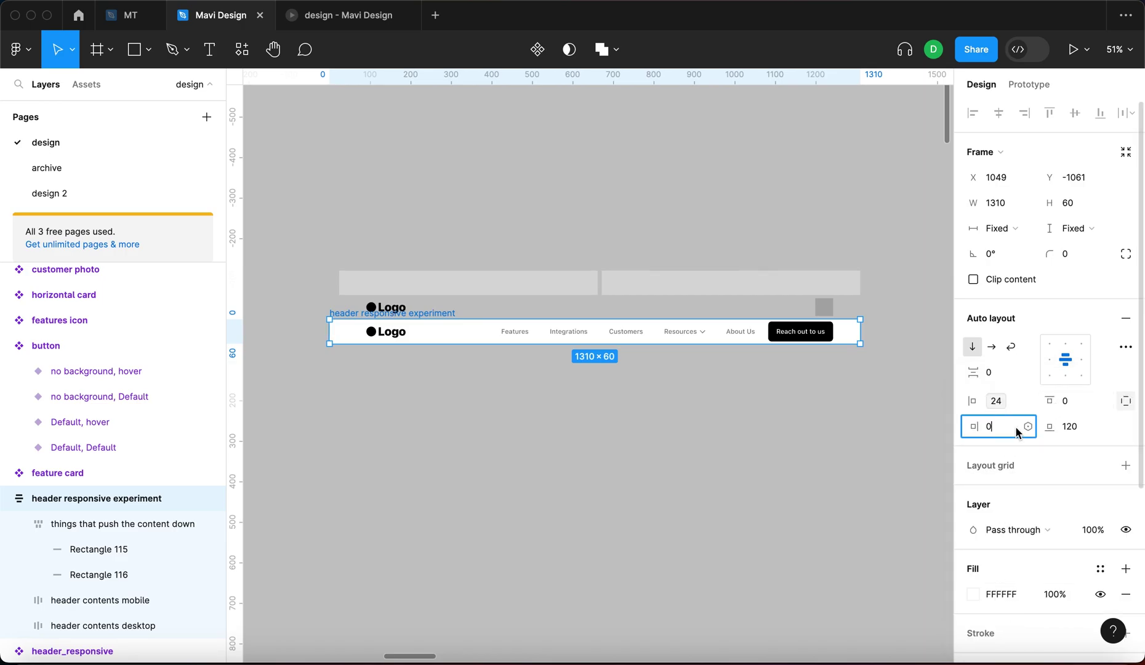
click(1028, 426)
click(1007, 606)
click(805, 558)
Narrow the header responsive experiment frame to about 1138 px and inspect its side padding.
click(346, 315)
drag(860, 329, 790, 332)
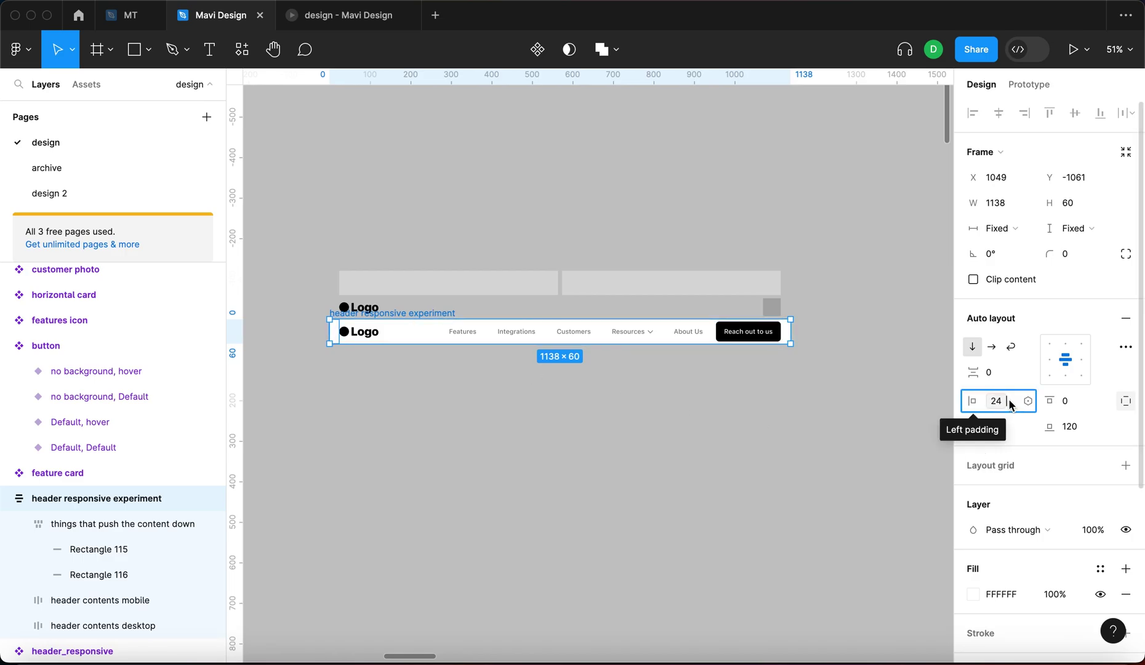
scroll(875, 305, up, 5)
scroll(845, 339, down, 5)
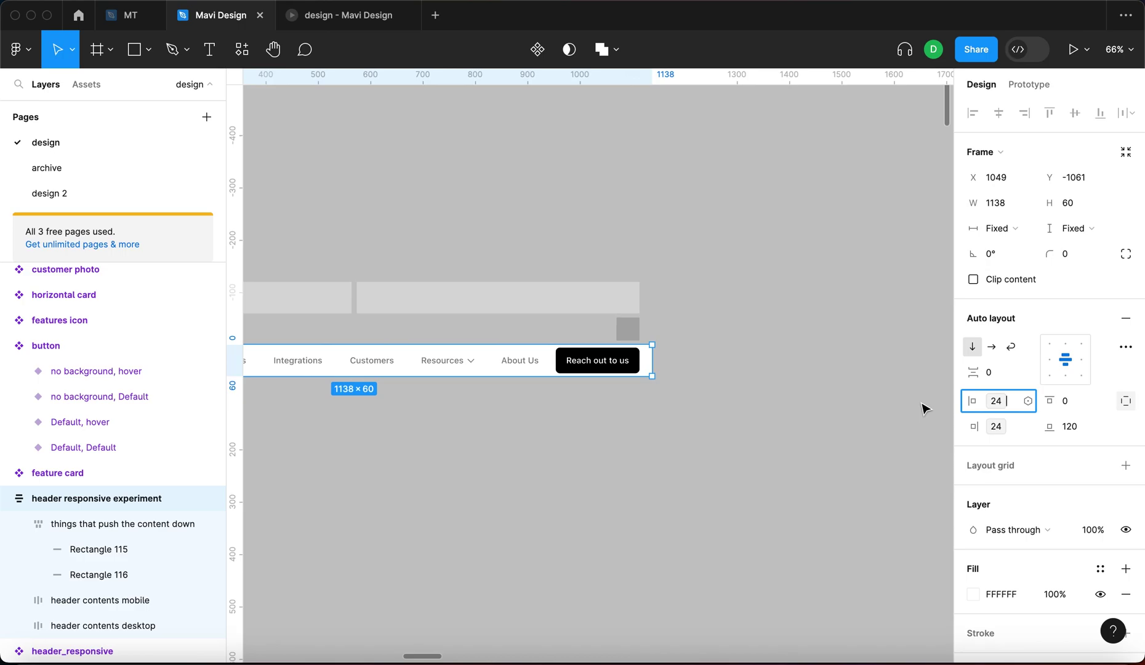
Detach the medium spacing variable from the header responsive experiment frame's left padding.
key(BackSpace)
key(BackSpace)
click(877, 453)
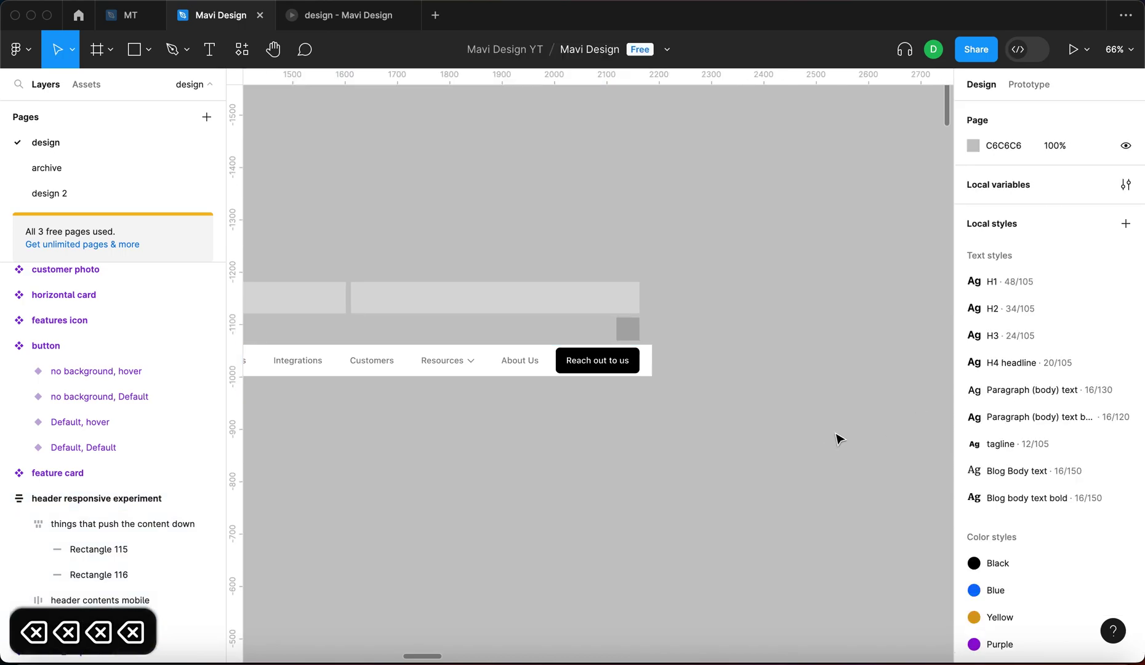
Create a number variable s in the primitives group with the value 16.
click(1125, 185)
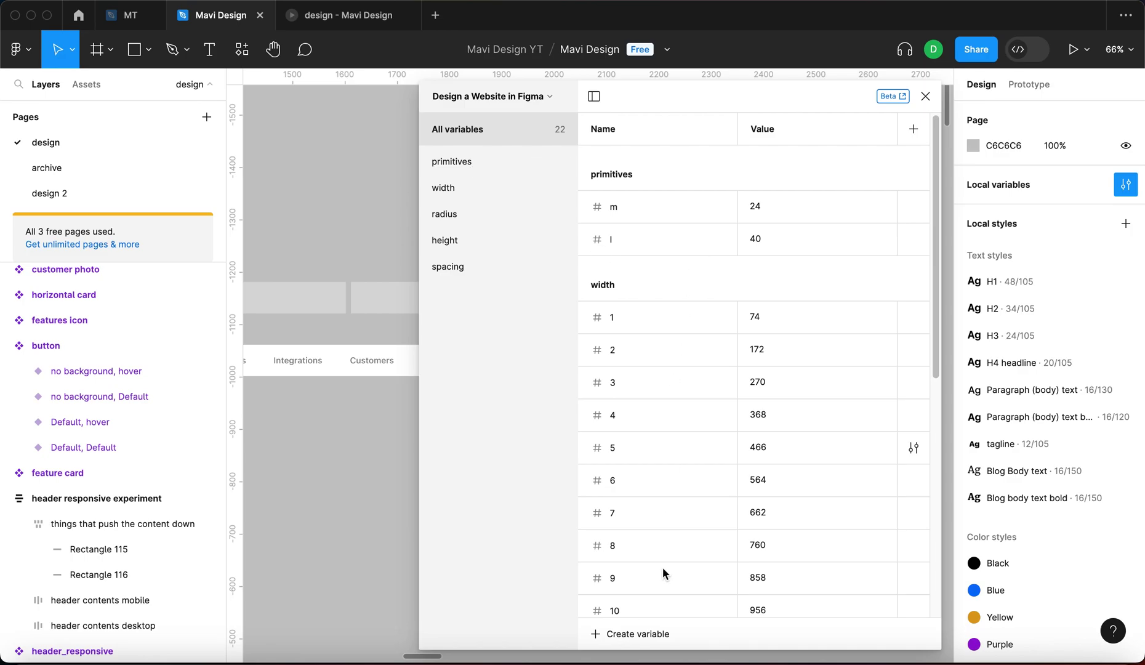
click(648, 638)
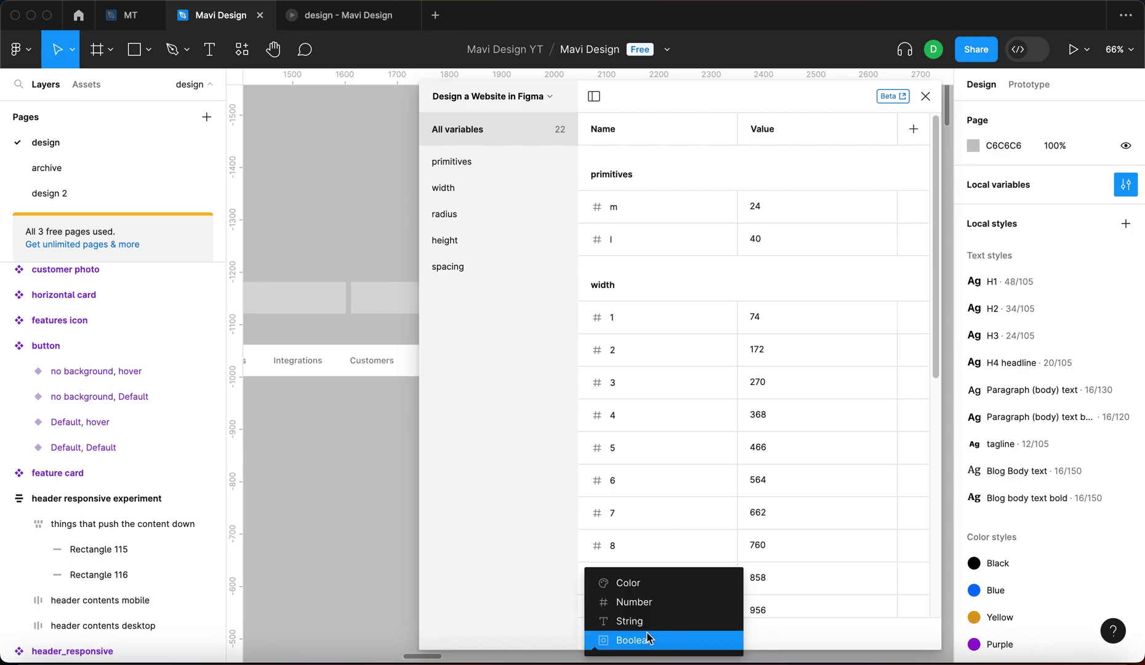
click(663, 603)
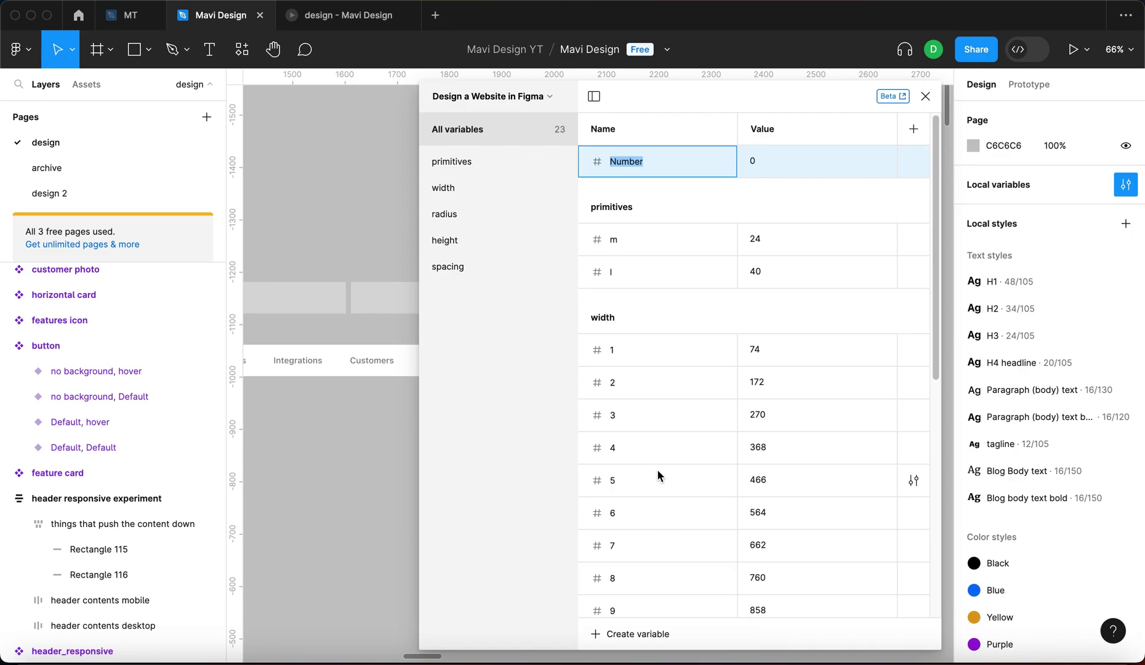
text(primitives/)
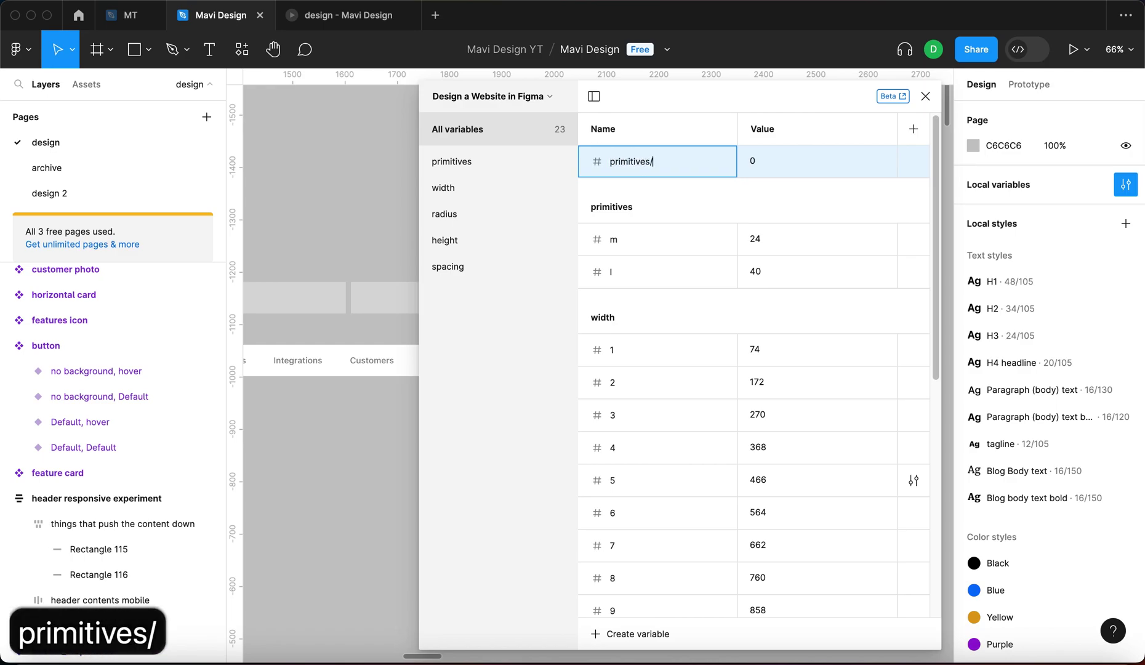
text(s)
click(774, 160)
text(16)
key(Return)
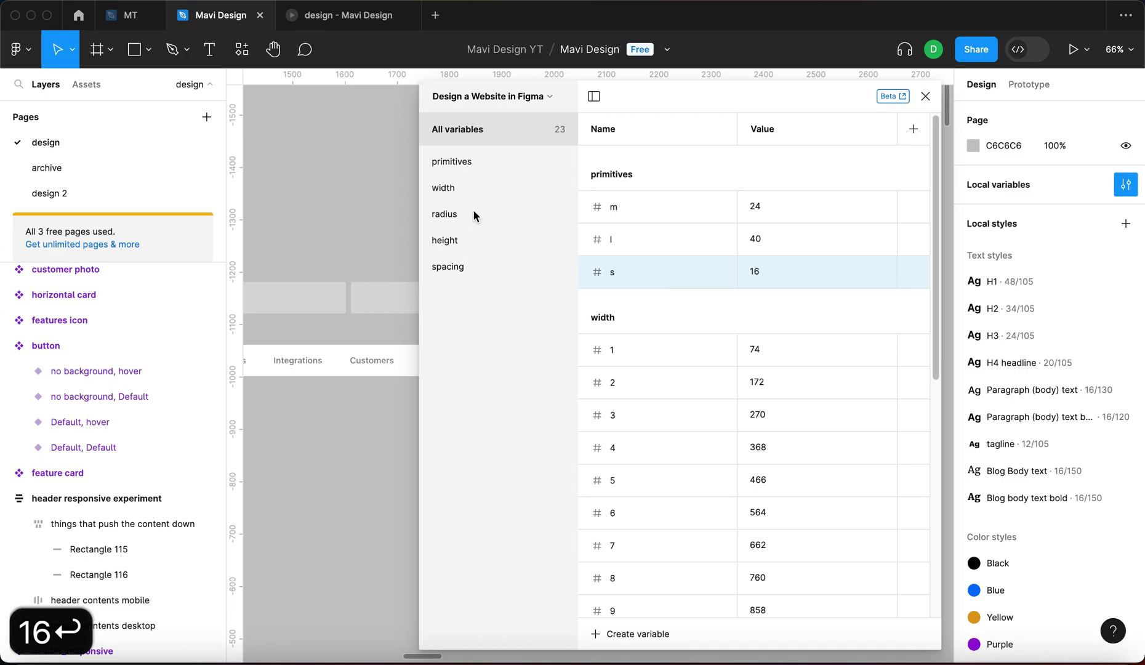
Create a number variable small in the spacing group and link its value to primitives/s.
click(467, 266)
click(666, 337)
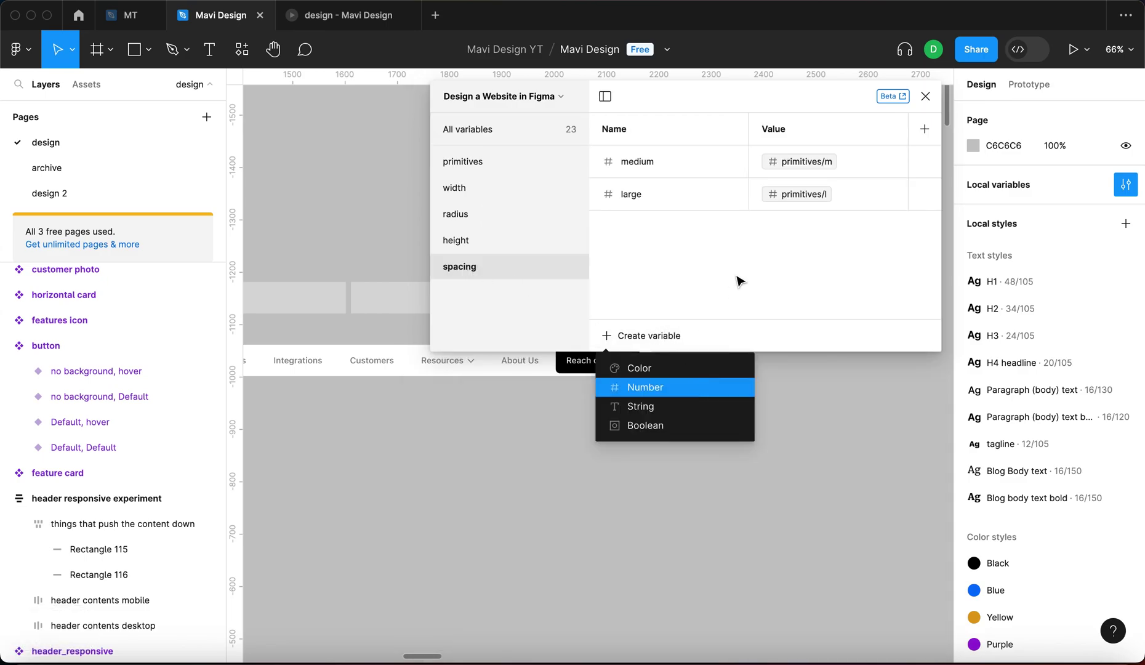
key(Return)
text(small)
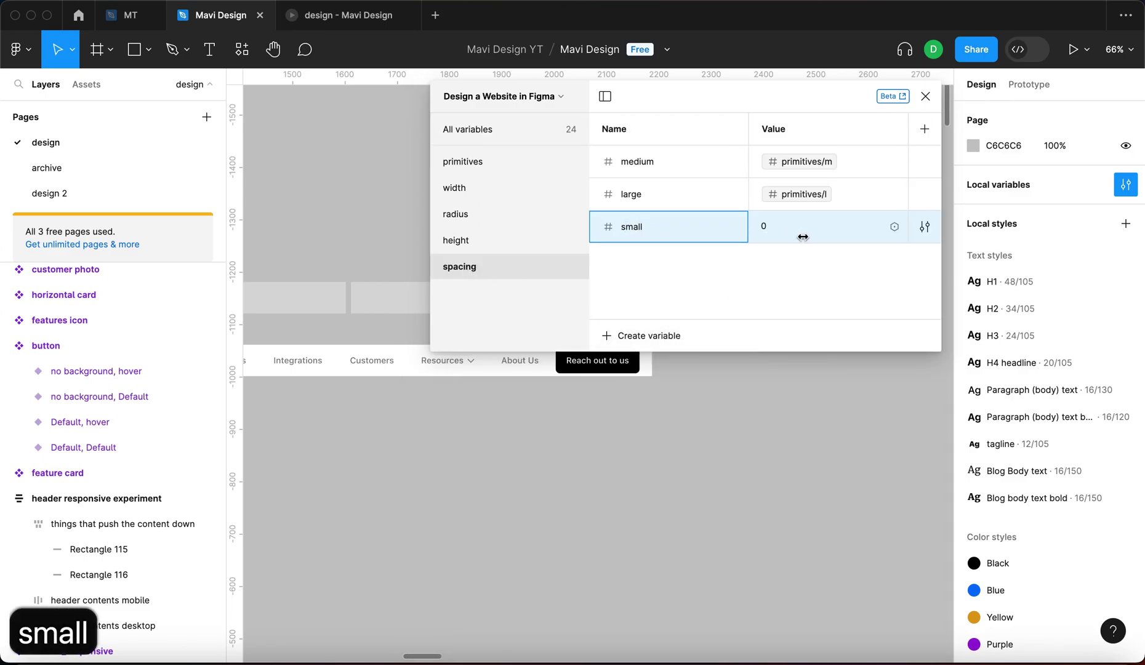
click(893, 227)
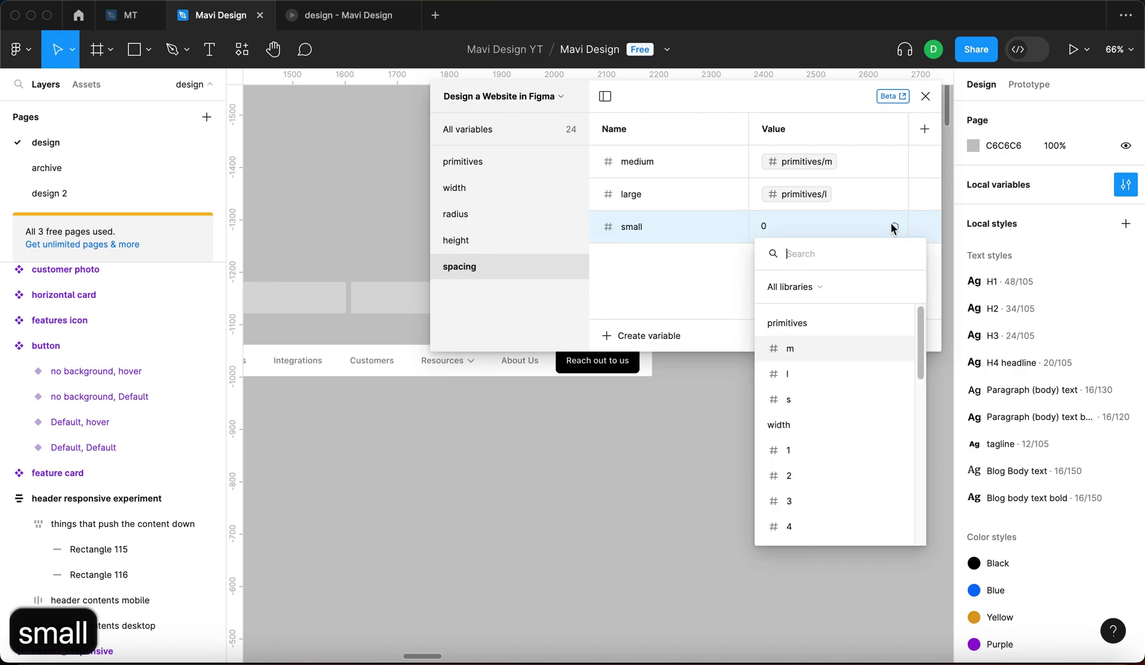
click(813, 402)
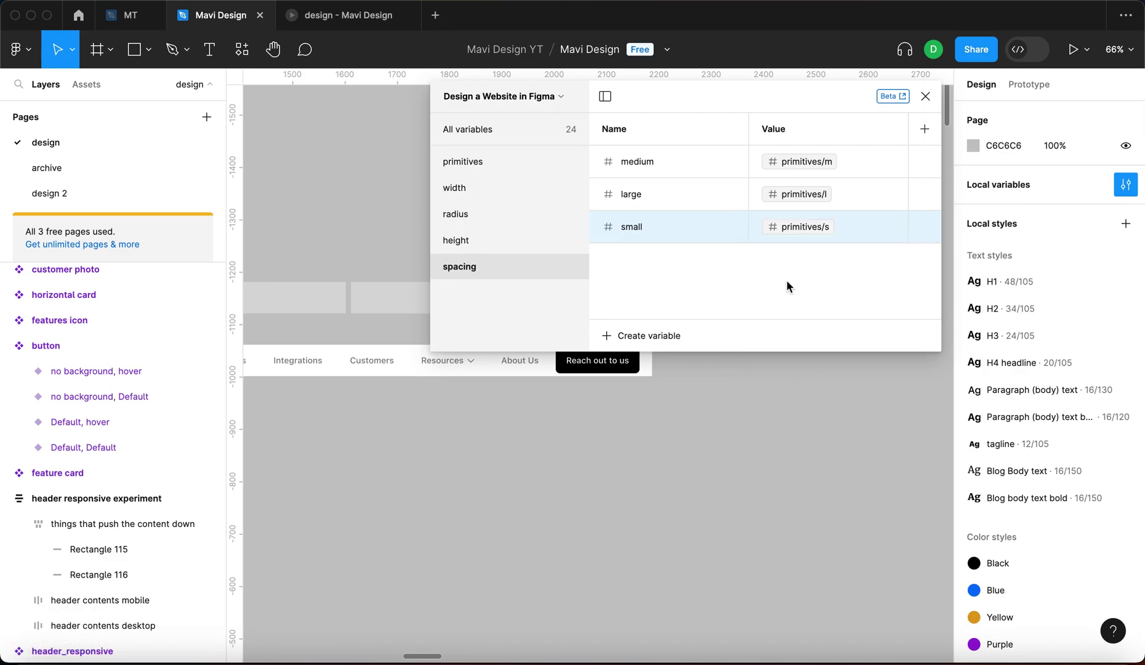
click(933, 105)
Replace the header responsive experiment frame's right padding with the small spacing variable (16).
click(618, 363)
click(654, 365)
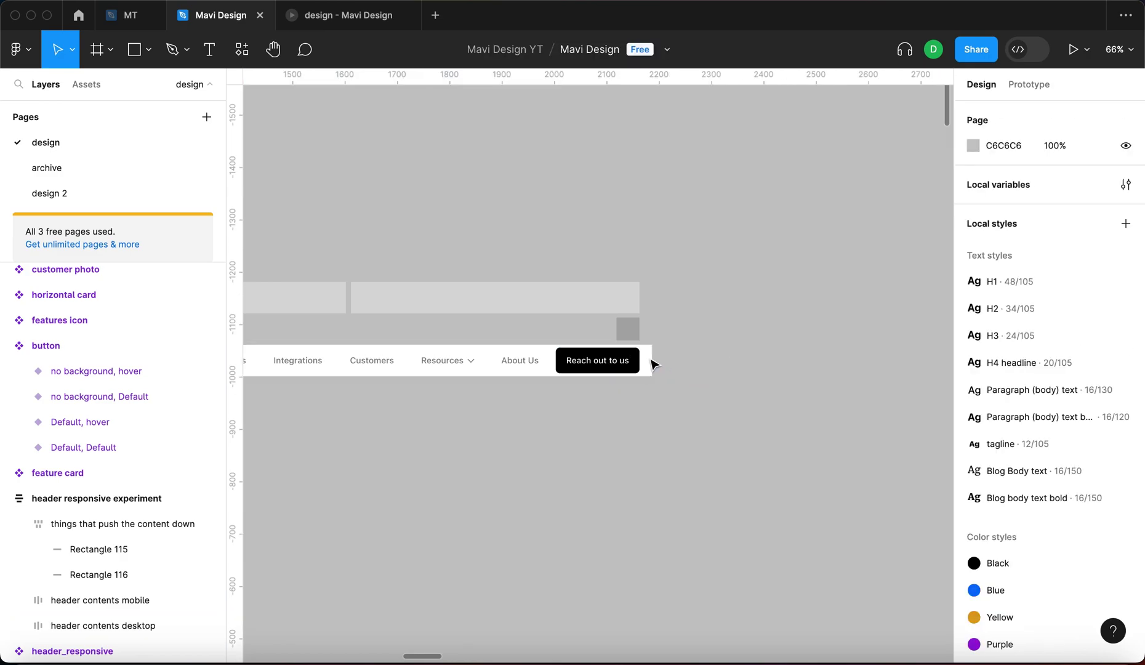
click(649, 363)
scroll(863, 388, left, 5)
scroll(863, 389, down, 2)
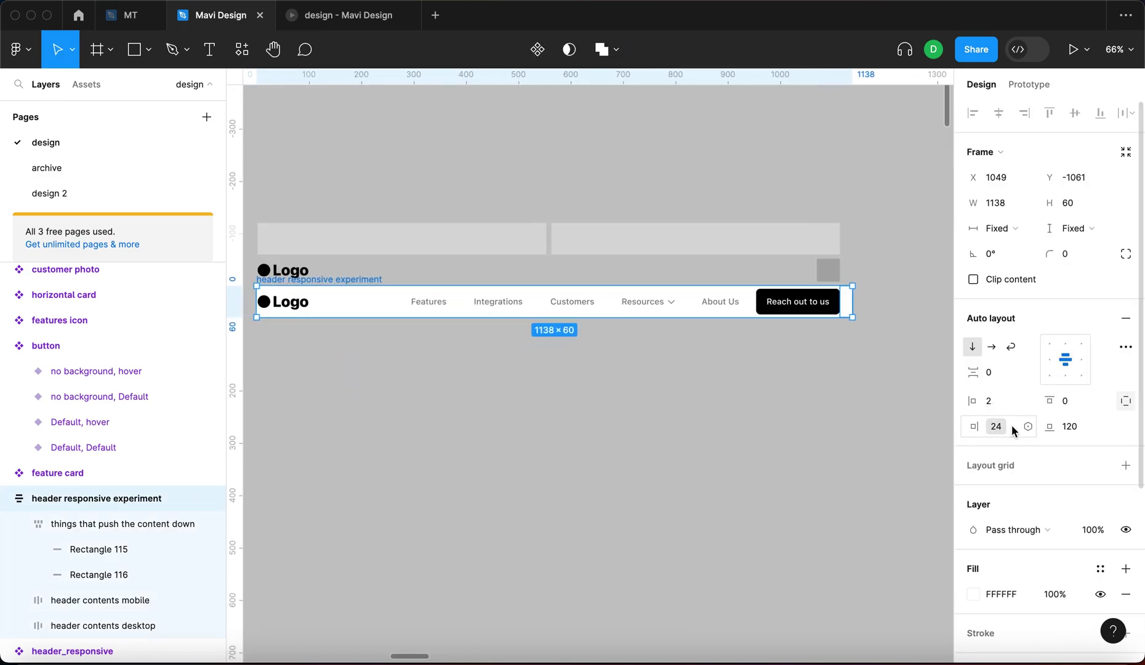
key(BackSpace)
key(BackSpace)
key(BackSpace)
key(BackSpace)
click(1029, 427)
scroll(1026, 547, down, 1)
click(1033, 629)
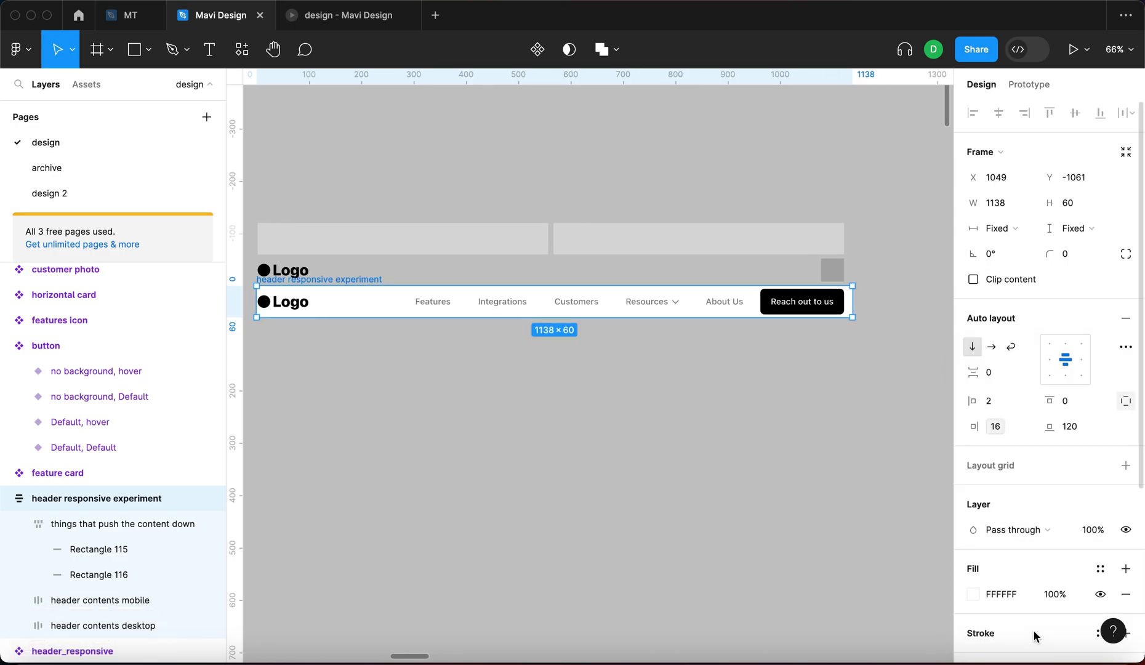
Apply the small spacing variable (16) to the header responsive experiment frame's left padding.
click(1029, 401)
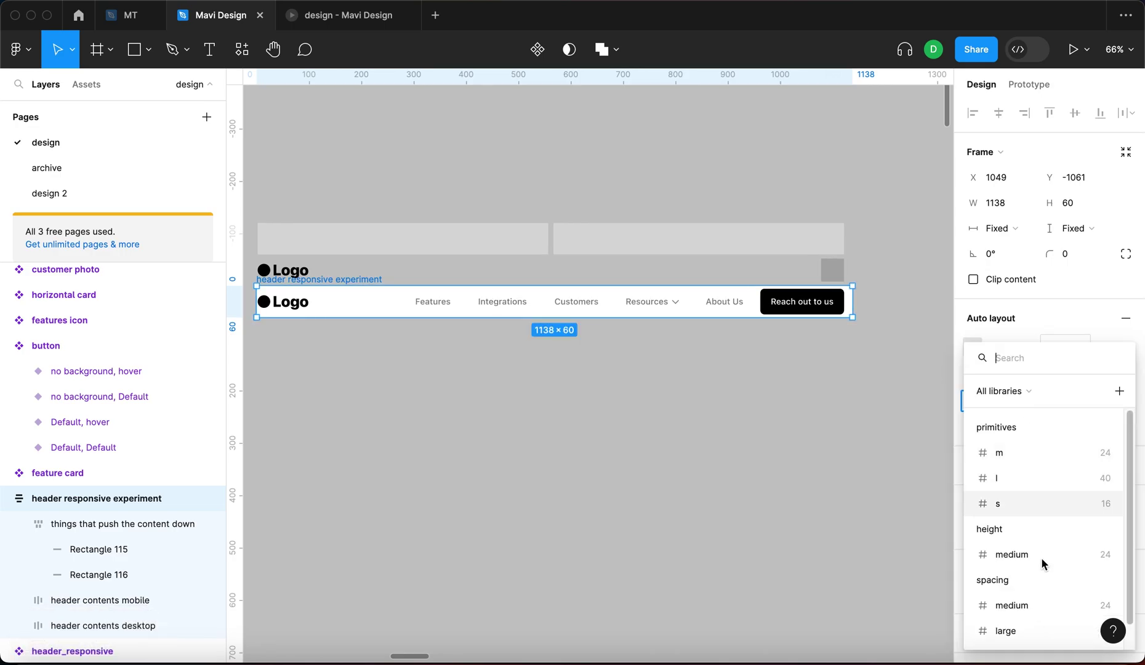
scroll(1034, 624, down, 1)
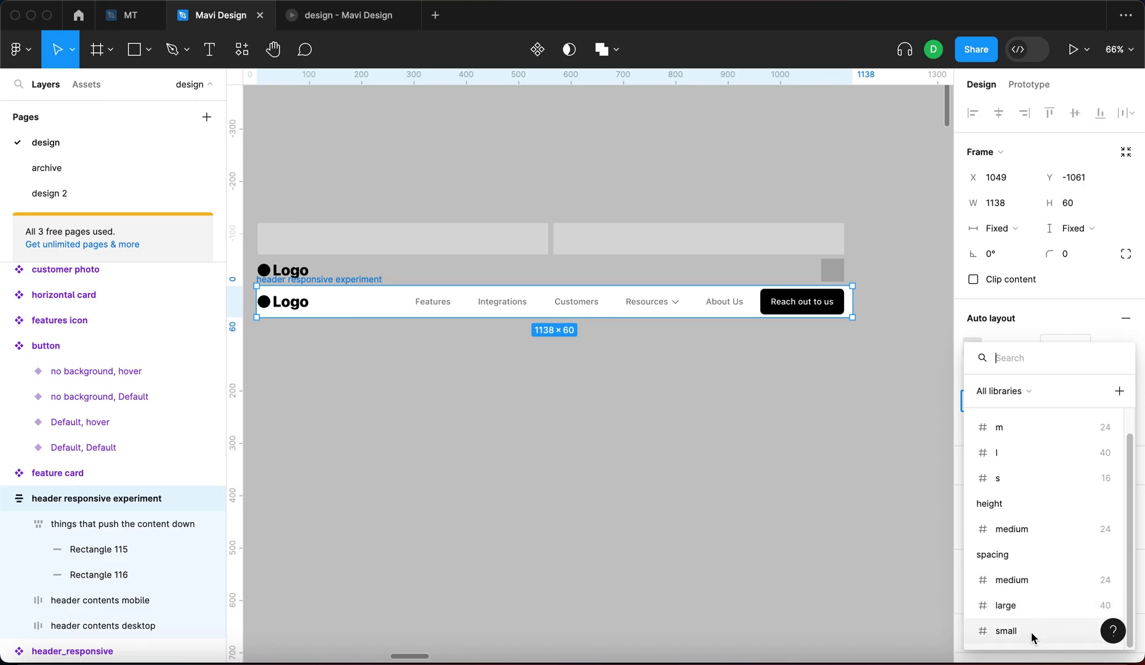
click(1031, 631)
click(577, 358)
click(269, 289)
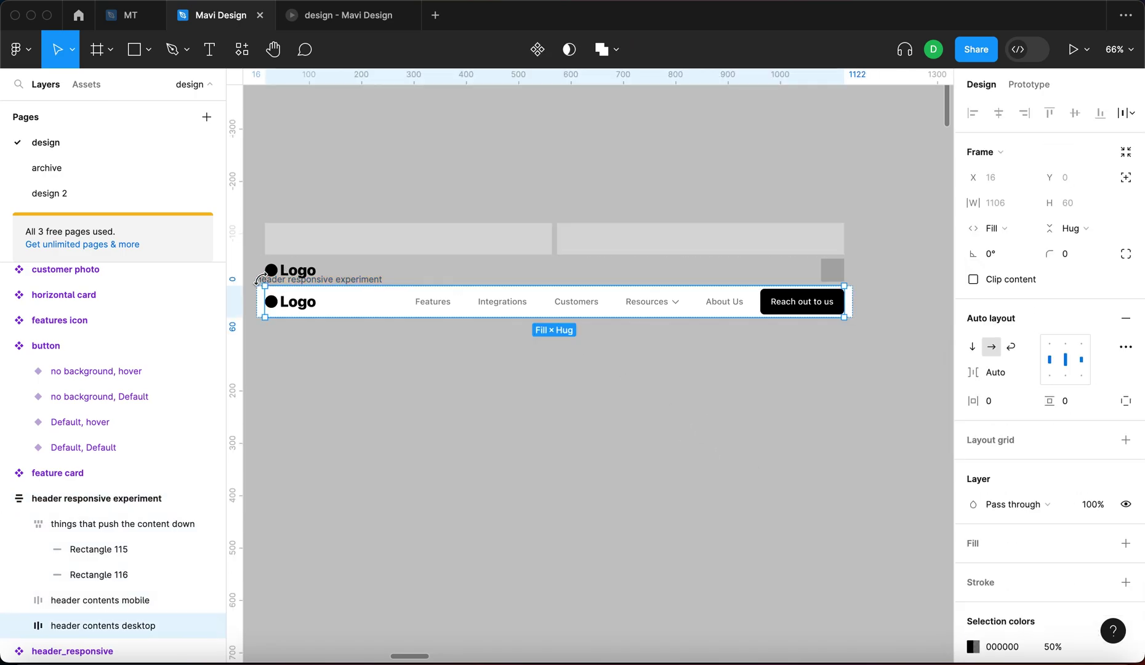
click(672, 374)
scroll(370, 296, left, 3)
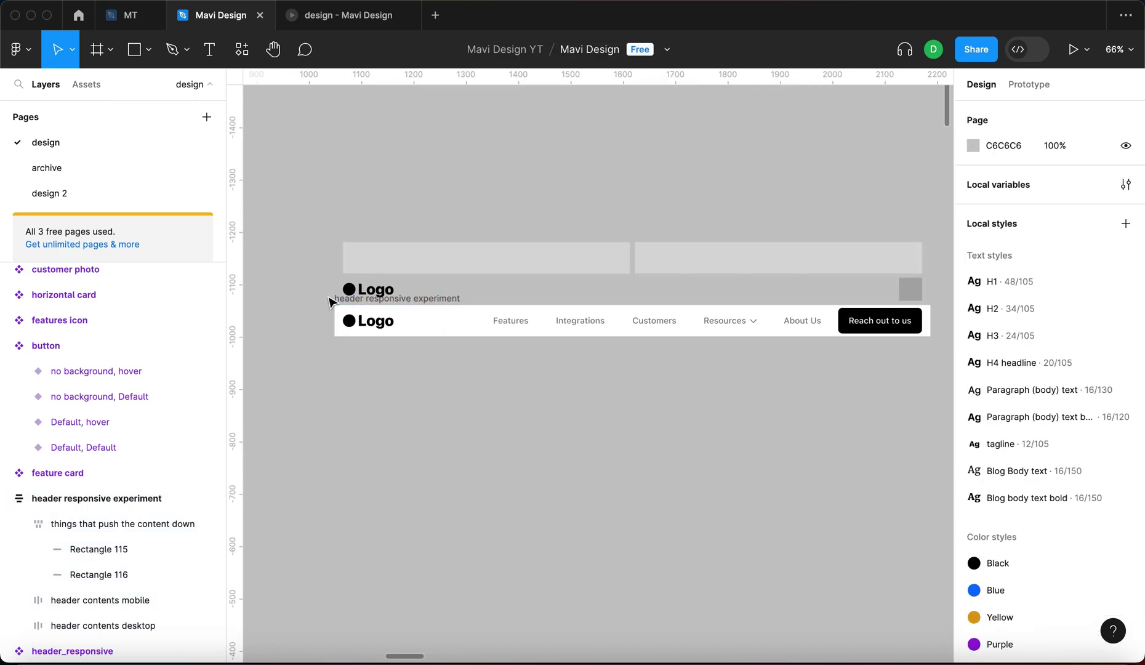
Narrow the header responsive experiment frame to about 1063 px.
click(410, 271)
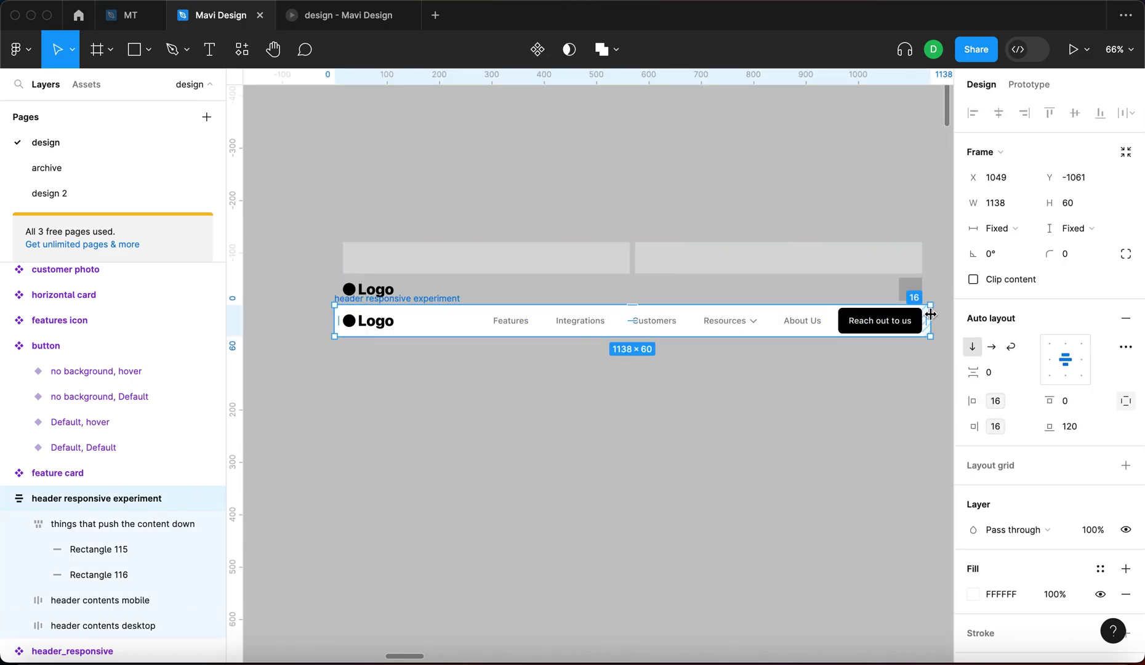
drag(935, 314, 903, 323)
Measure the gap between the logo placeholder and the menu items in header contents desktop.
click(400, 323)
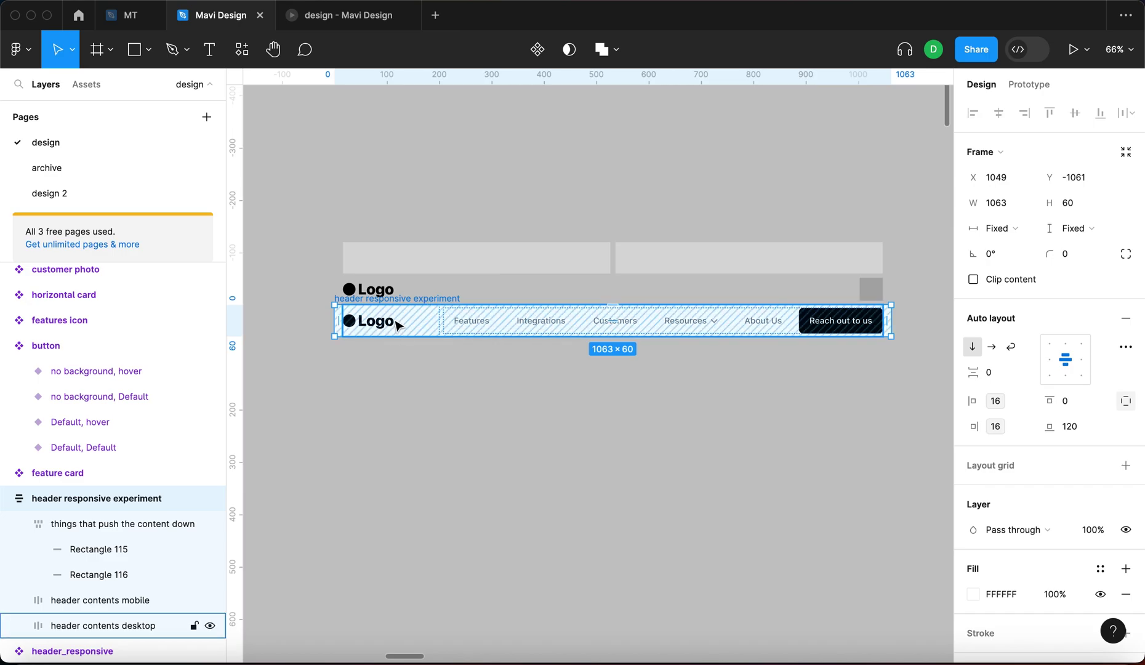
click(406, 324)
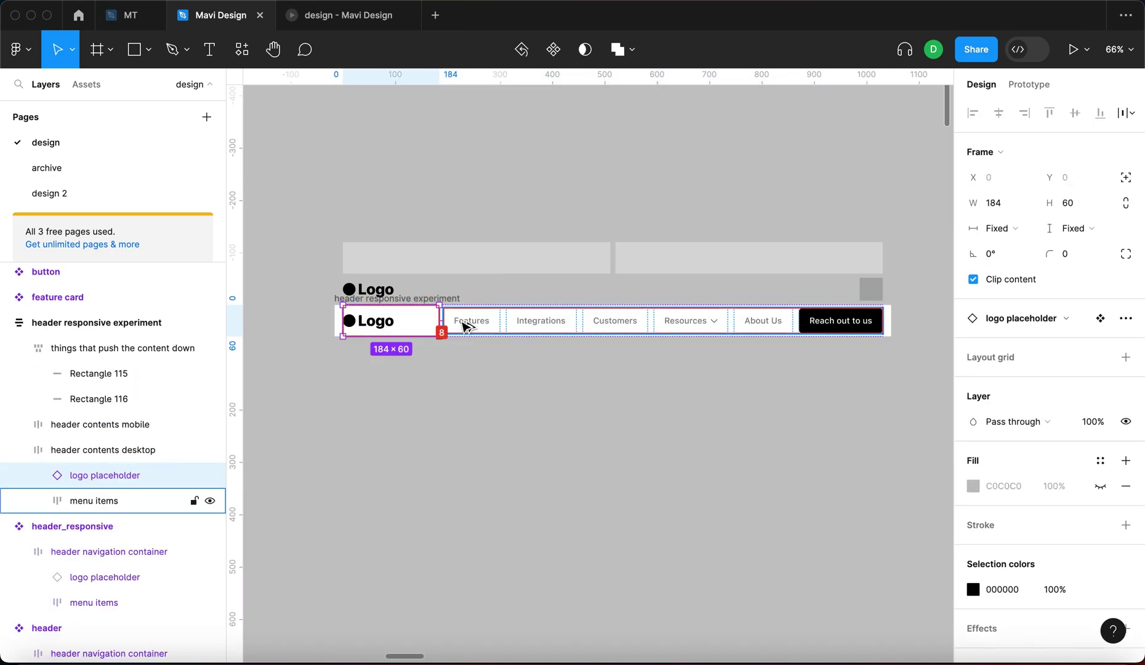
scroll(462, 323, up, 5)
key(alt)
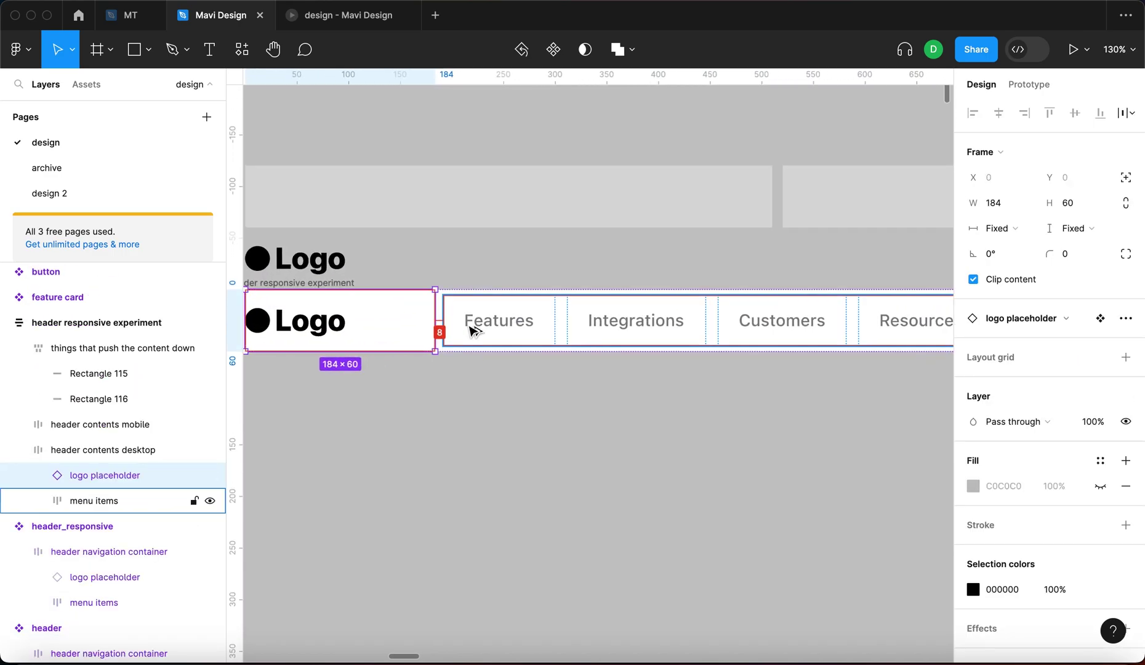
scroll(470, 328, up, 3)
click(455, 325)
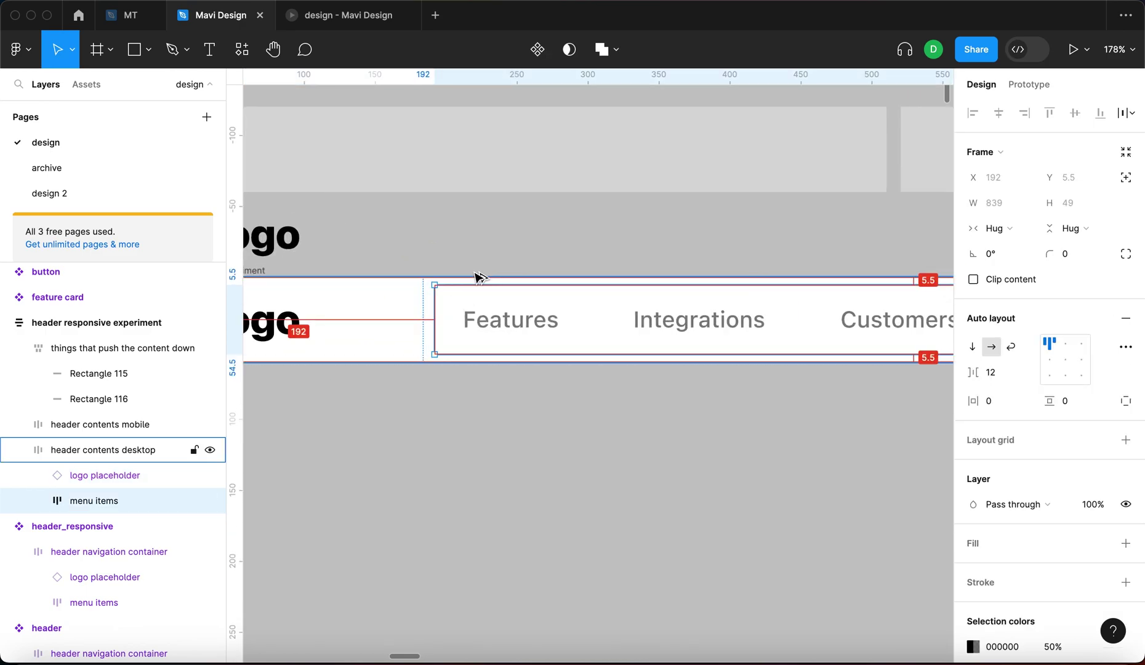
click(383, 311)
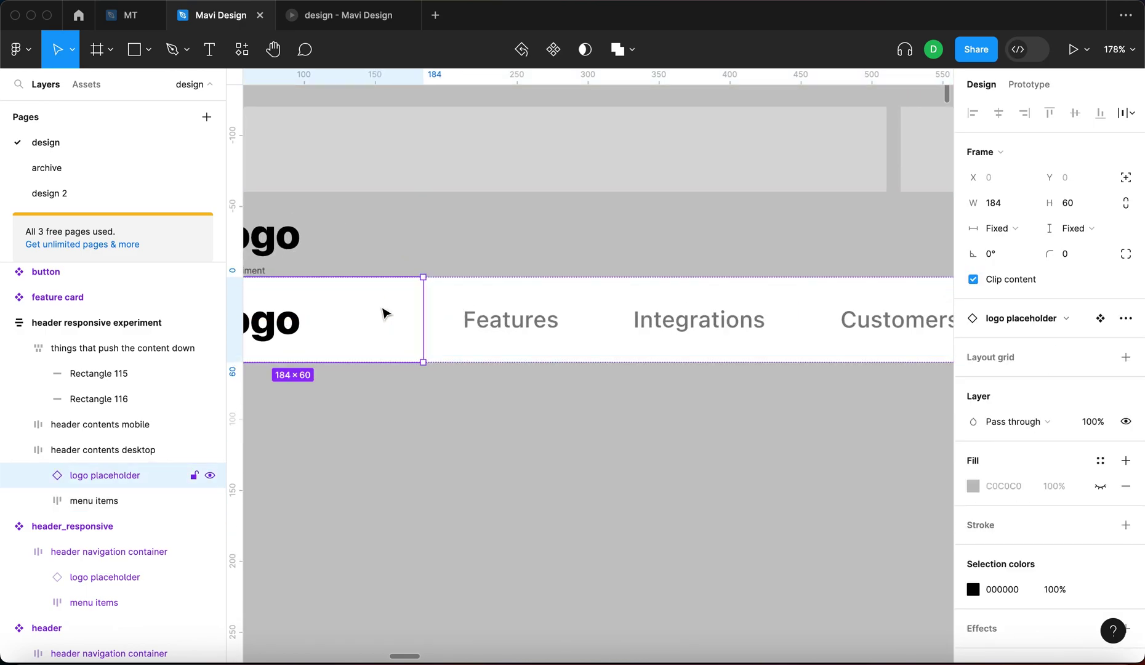
click(478, 333)
scroll(429, 325, down, 3)
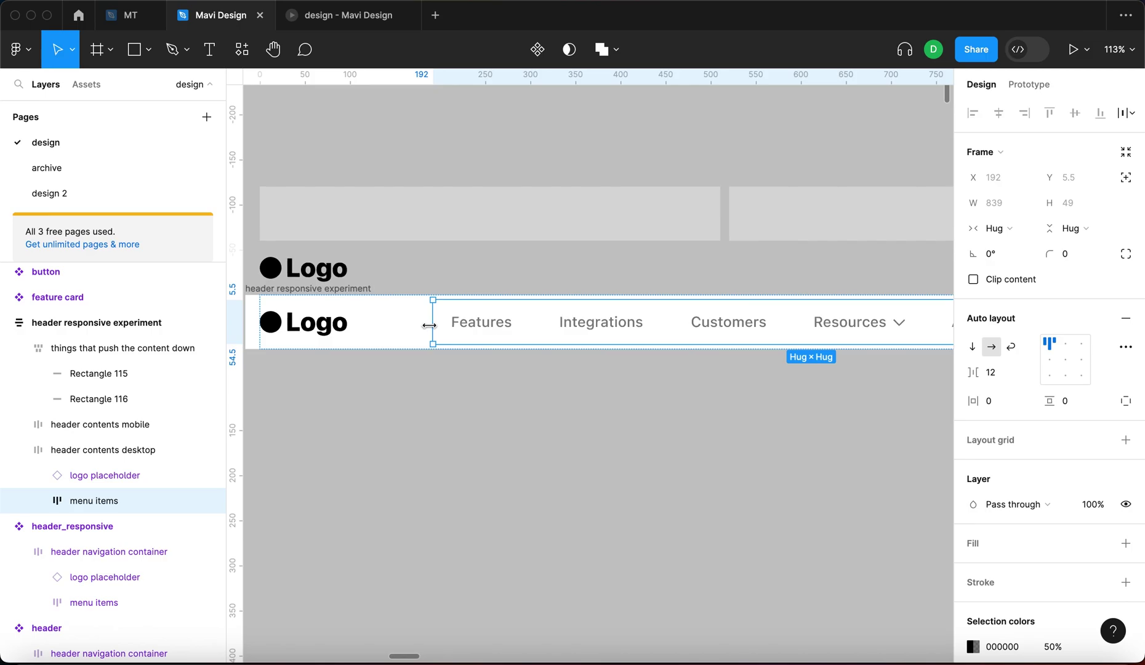
Select the parent header responsive experiment frame and nudge its width down to 1060 px.
key(shift+Return)
scroll(458, 411, down, 3)
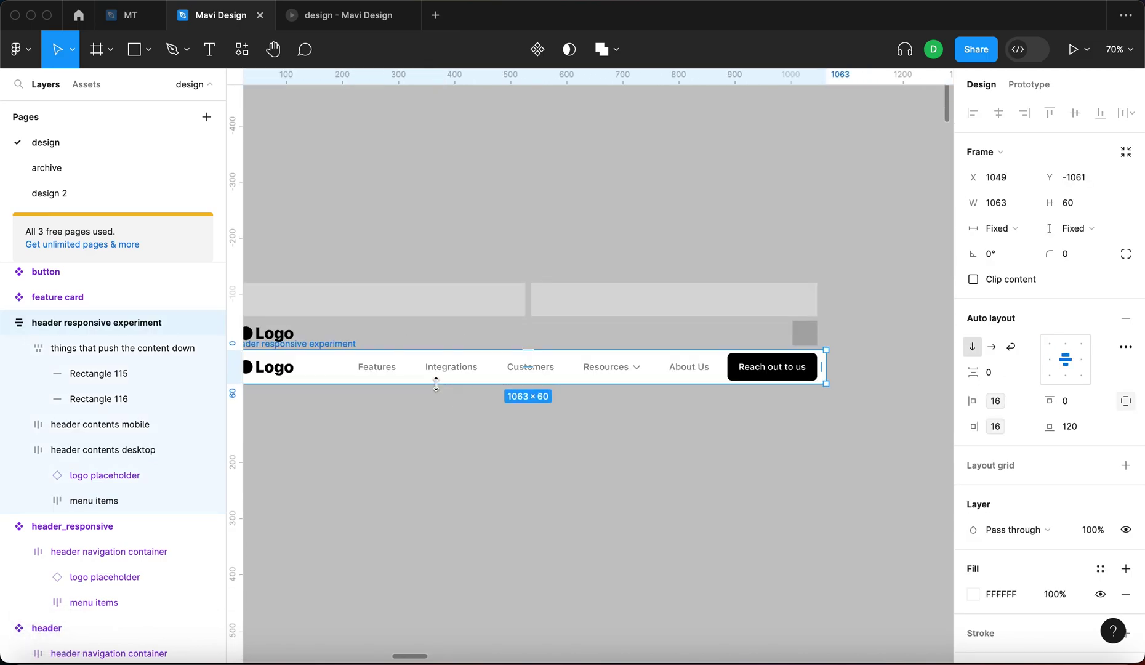
key(super+Left)
key(super+Left)
key(super+Left)
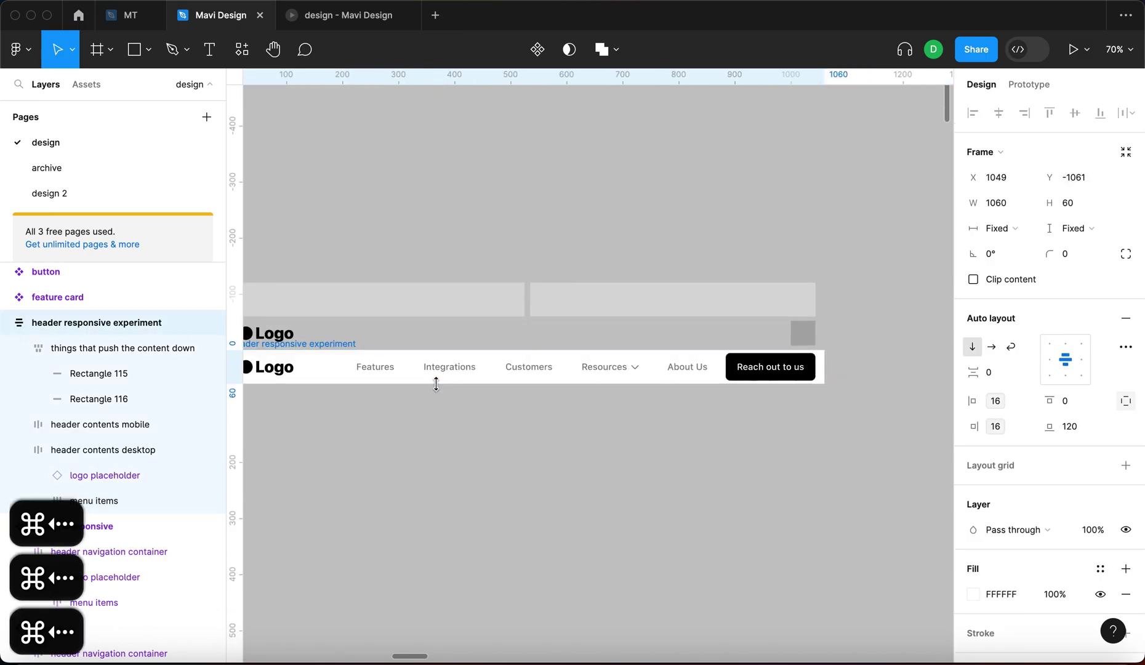
scroll(436, 383, left, 4)
scroll(436, 384, up, 1)
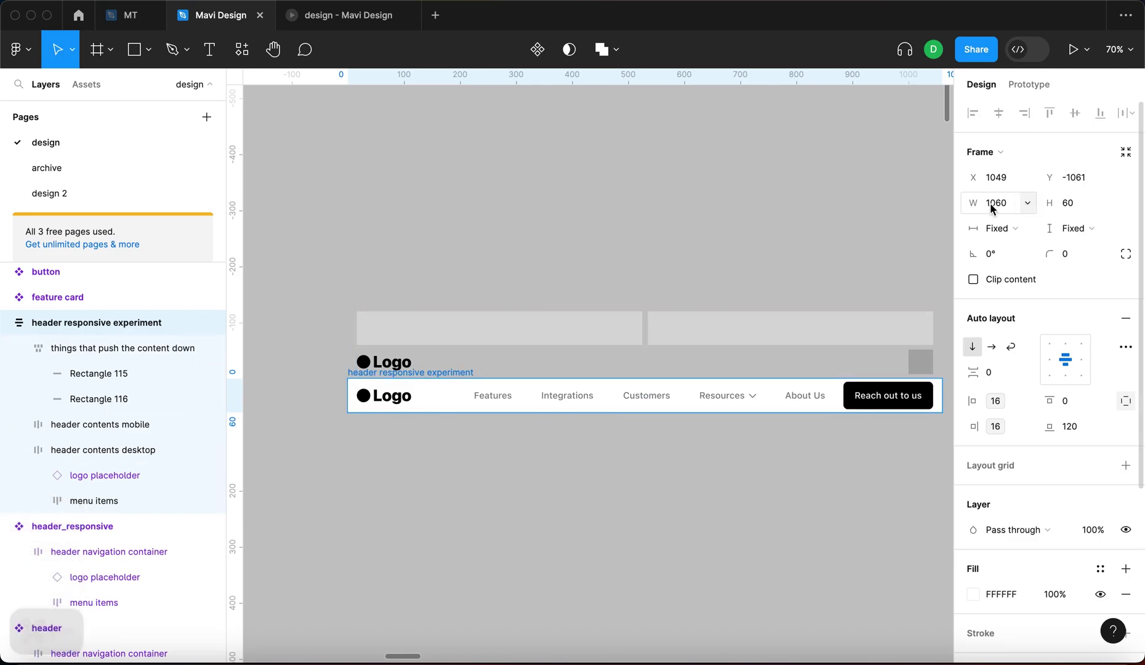
Select Rectangle 115 and Rectangle 116 together and remove their min and max width.
double_click(600, 329)
click(675, 329)
click(600, 333)
click(728, 333)
click(616, 333)
shift+click(696, 331)
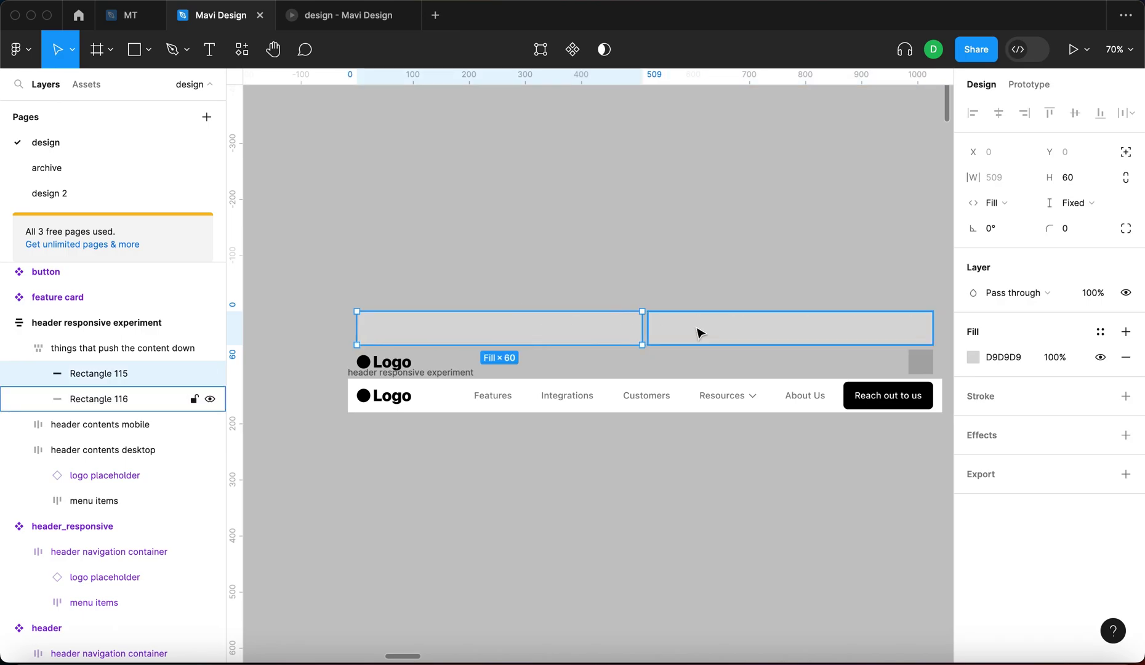
click(1027, 178)
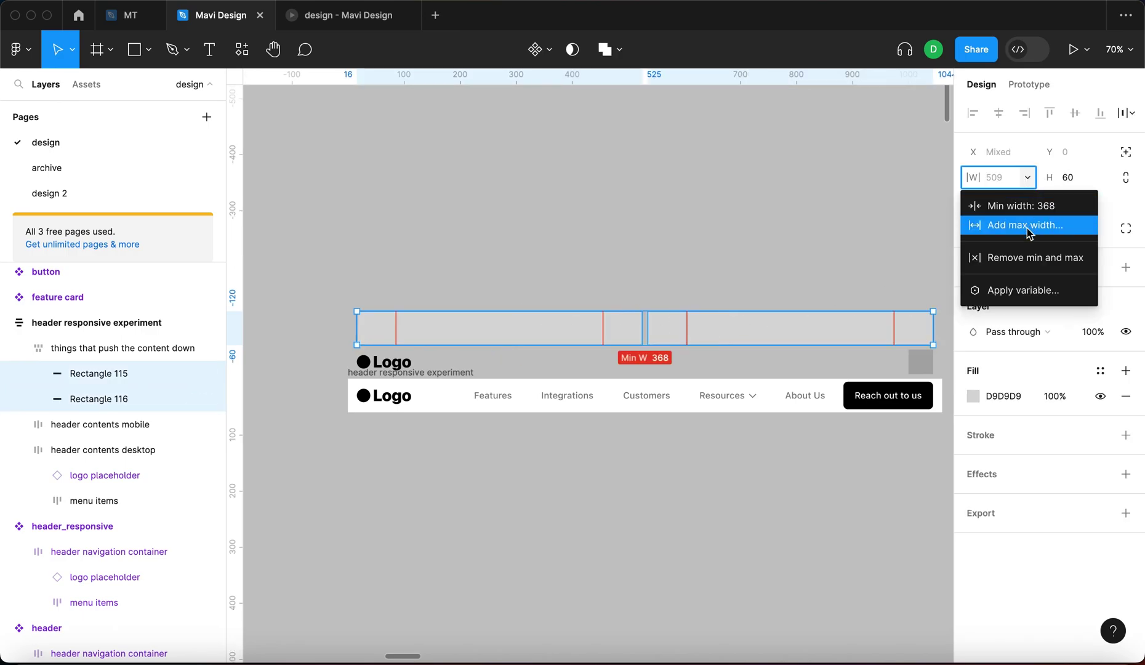
click(1039, 264)
Add a min width of 509 to Rectangle 115 and Rectangle 116.
click(1027, 178)
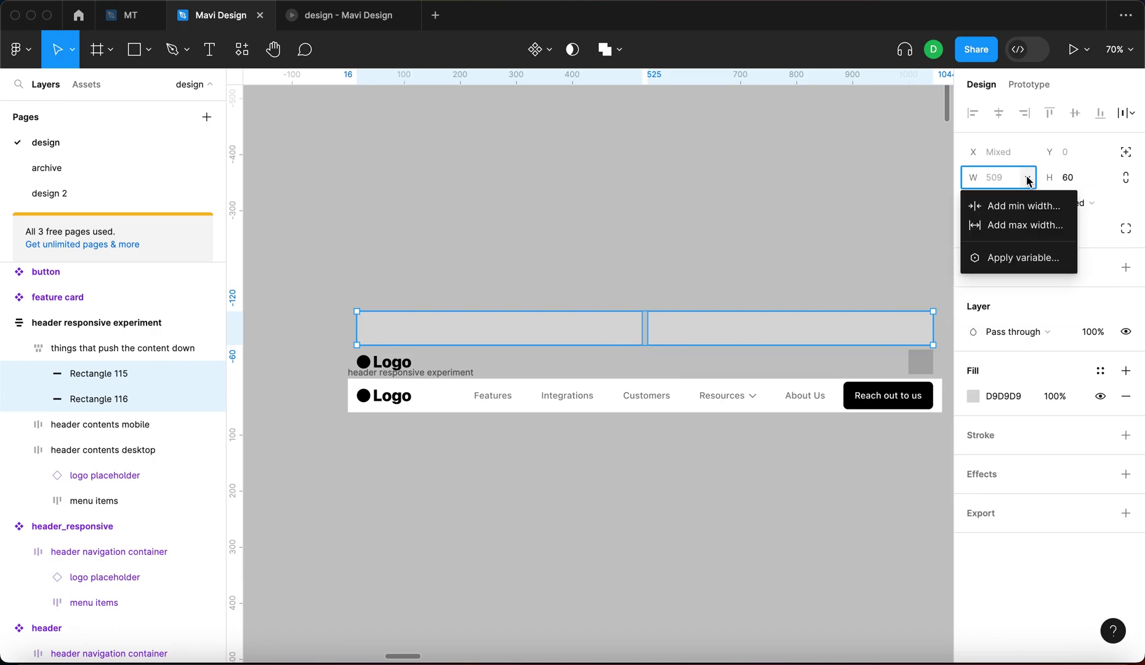
click(1032, 206)
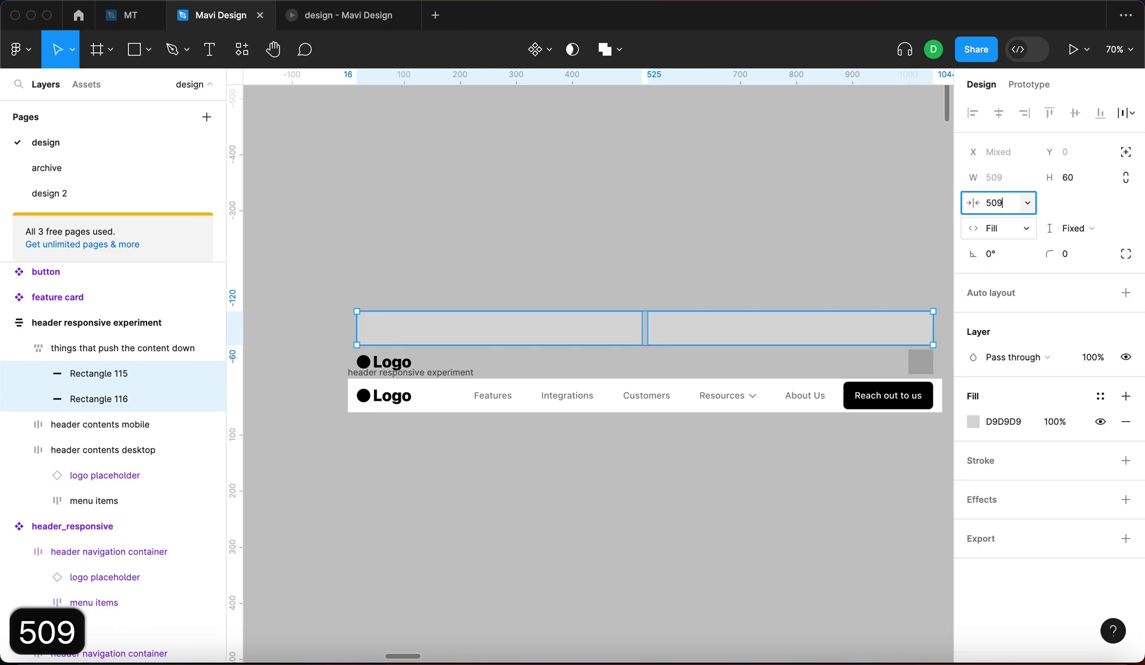
text(509)
key(Return)
click(634, 215)
Widen the header responsive experiment frame to about 1096 px.
click(349, 371)
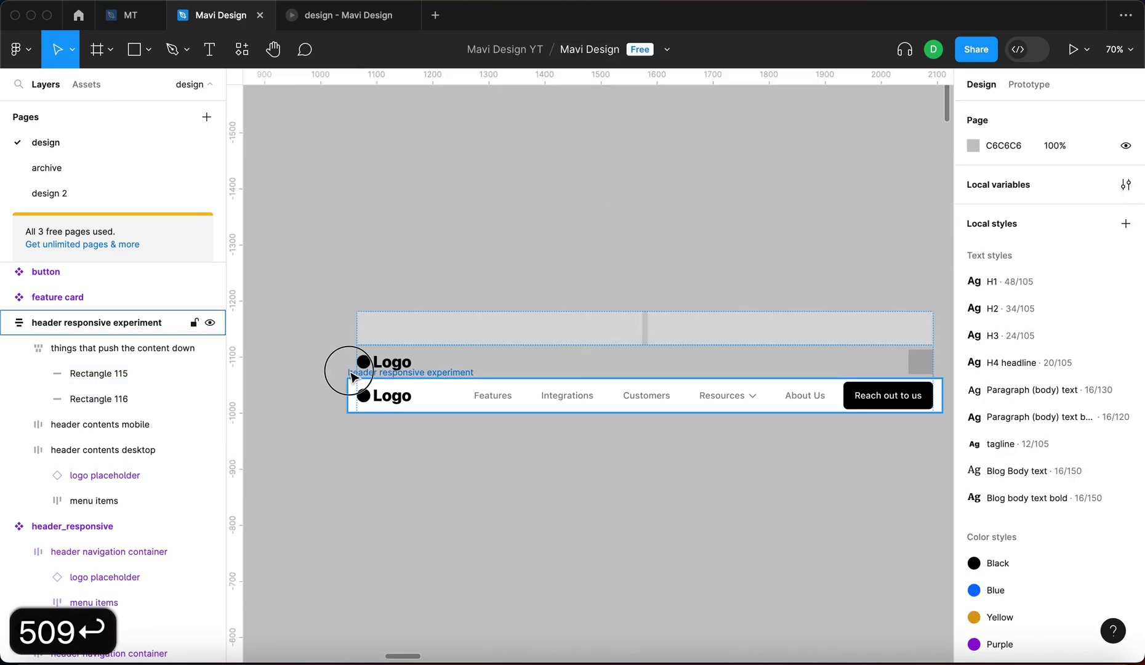
click(352, 374)
scroll(616, 382, right, 2)
scroll(616, 381, down, 1)
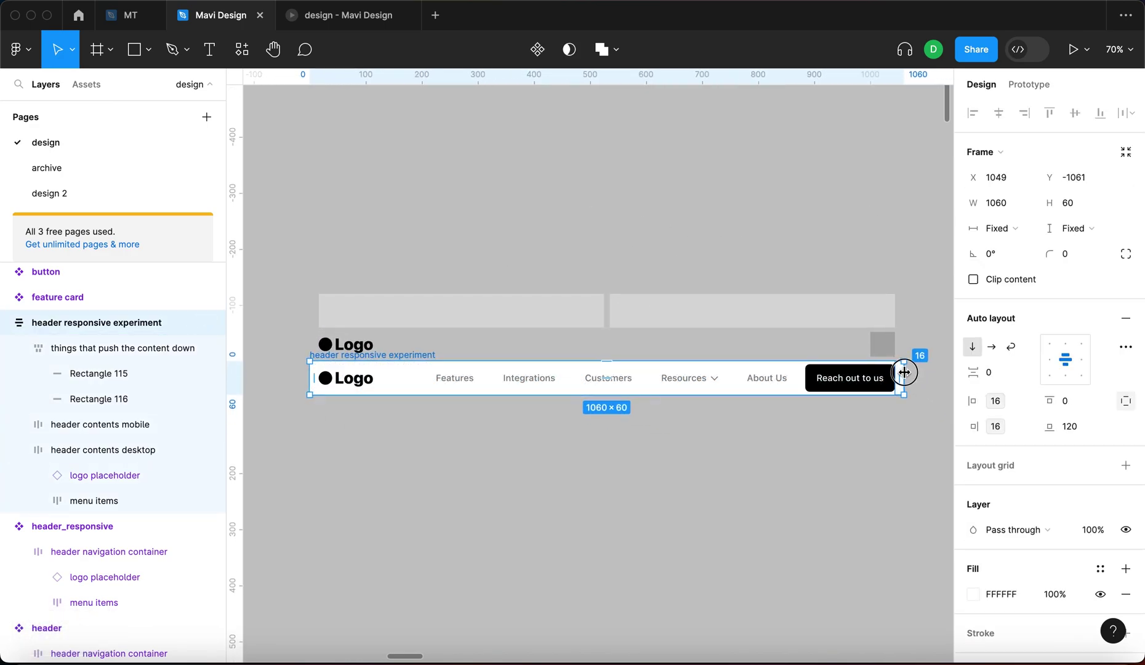
click(909, 372)
click(906, 369)
mouse_move(907, 369)
mouse_down()
mouse_move(887, 372)
mouse_move(924, 371)
mouse_up()
Widen the header responsive experiment frame further to about 1160 px and inspect the contents at its right end.
scroll(468, 397, down, 5)
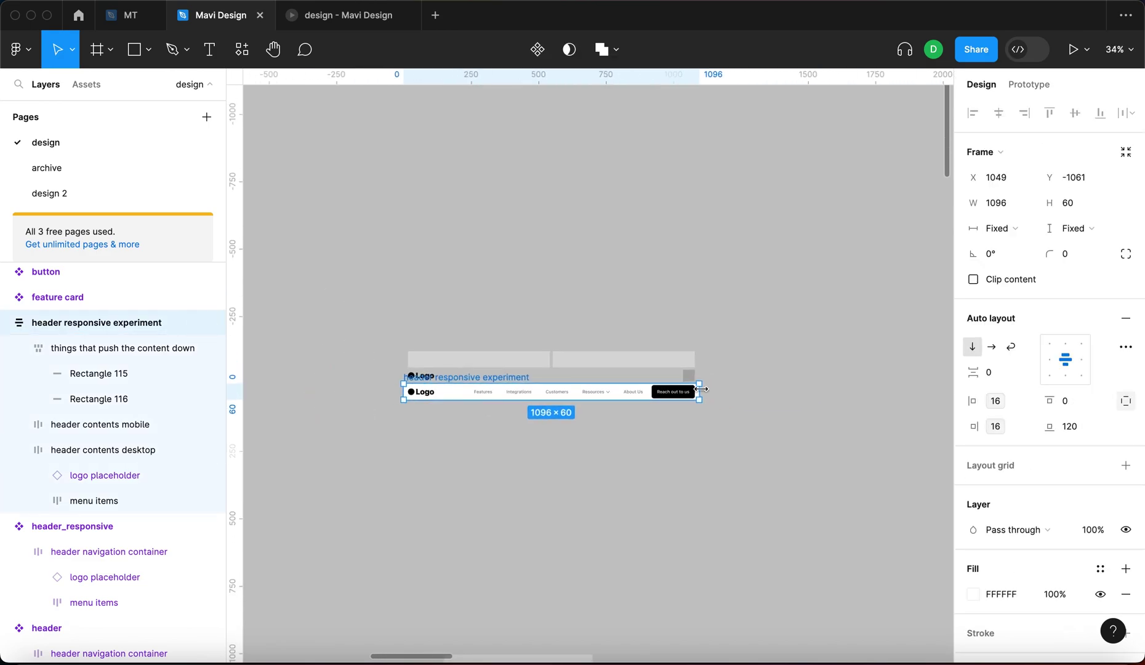
scroll(701, 389, up, 4)
drag(703, 391, 833, 475)
click(838, 398)
scroll(808, 386, up, 5)
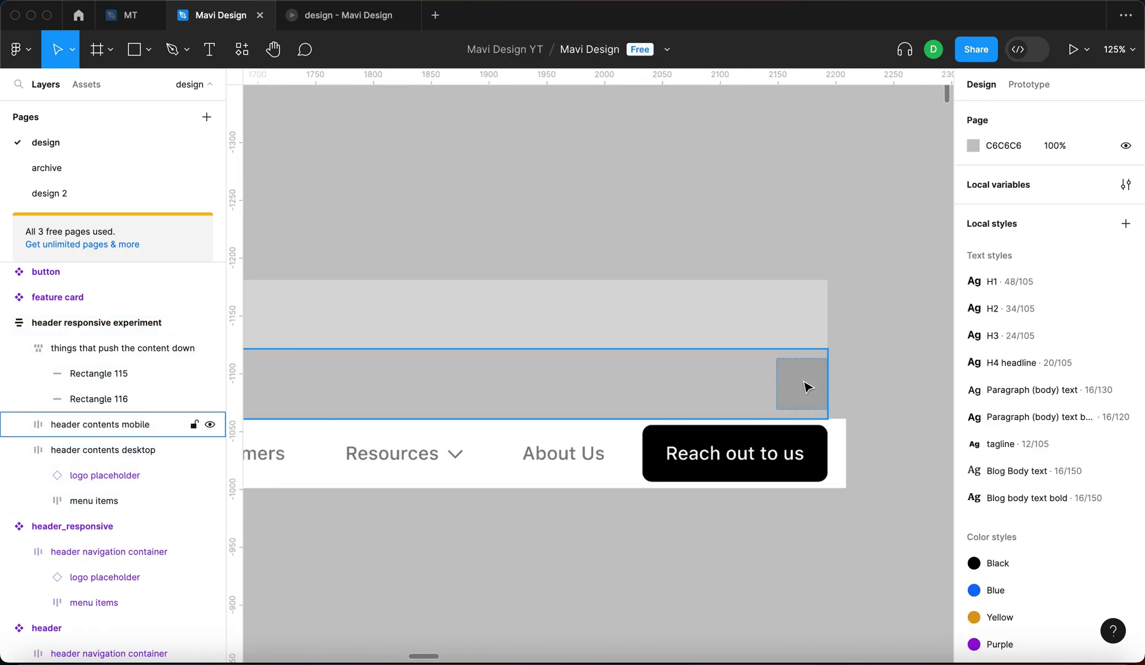
Draw three stacked 24 px wide horizontal lines with a 2 px black stroke, spaced 8 px apart, beside the header responsive experiment frame.
click(808, 387)
double_click(804, 385)
scroll(808, 386, up, 5)
scroll(808, 387, down, 10)
scroll(812, 389, up, 10)
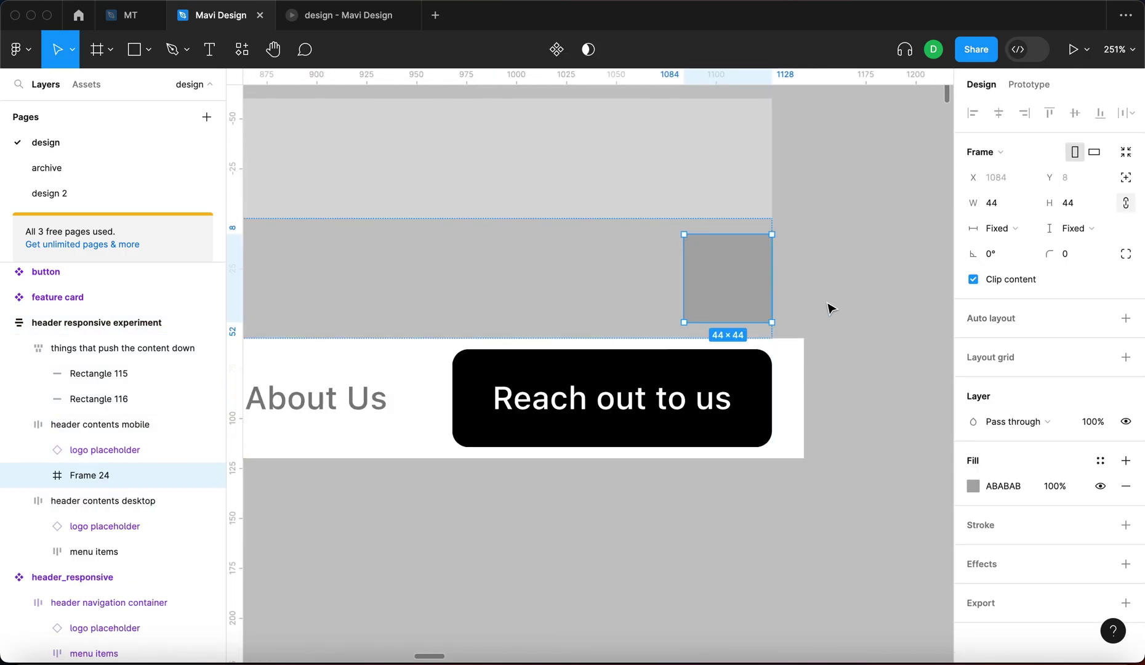
scroll(826, 306, right, 1)
scroll(825, 305, down, 5)
scroll(786, 293, up, 8)
click(847, 295)
scroll(847, 295, right, 5)
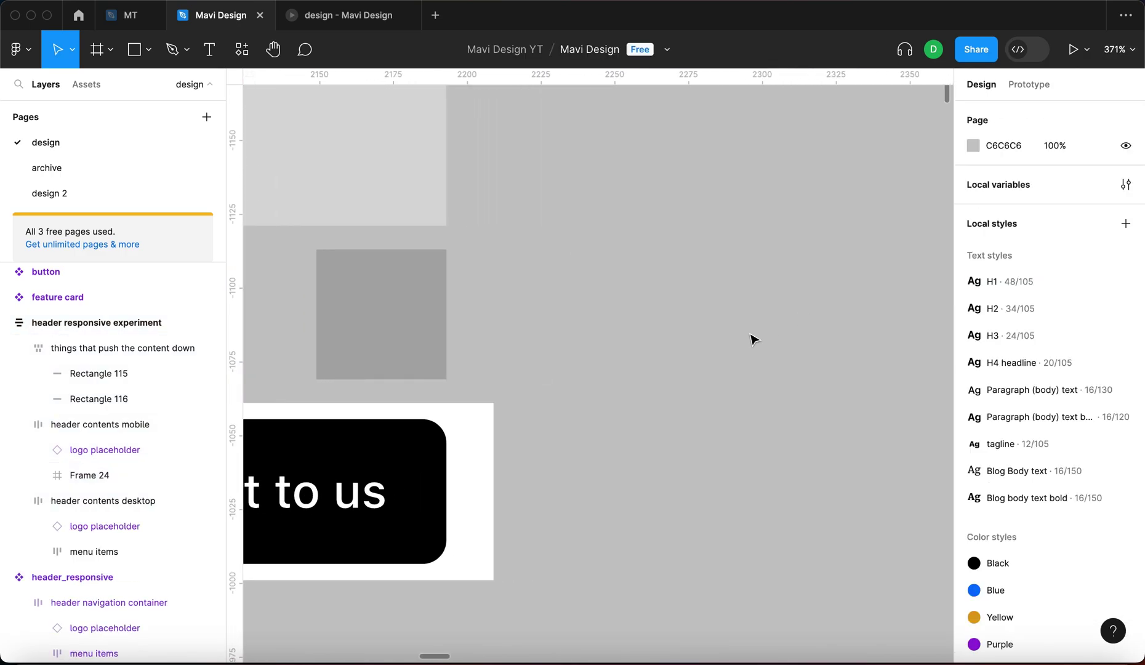
key(p)
click(729, 332)
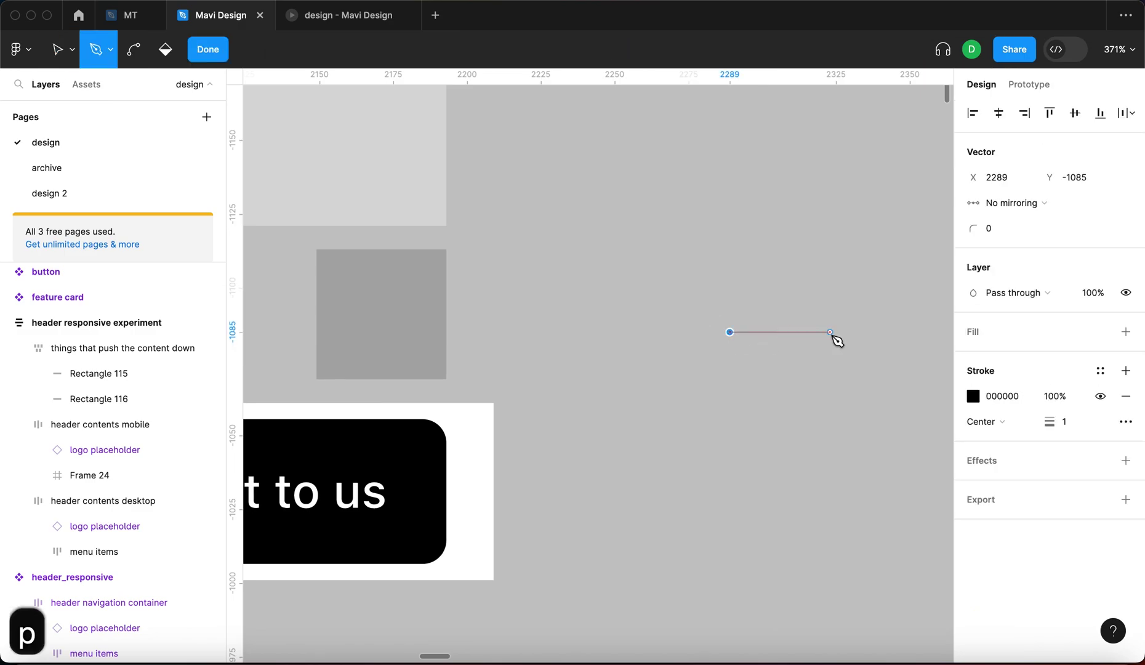
key(Return)
key(Return)
key(Return)
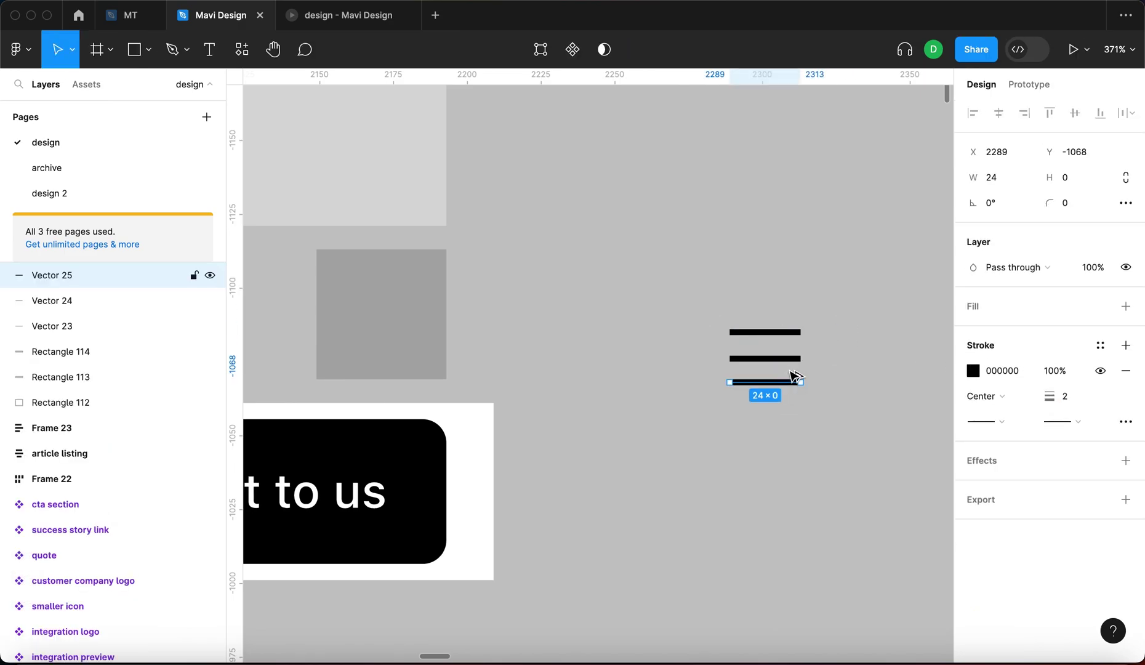
shift+click(791, 359)
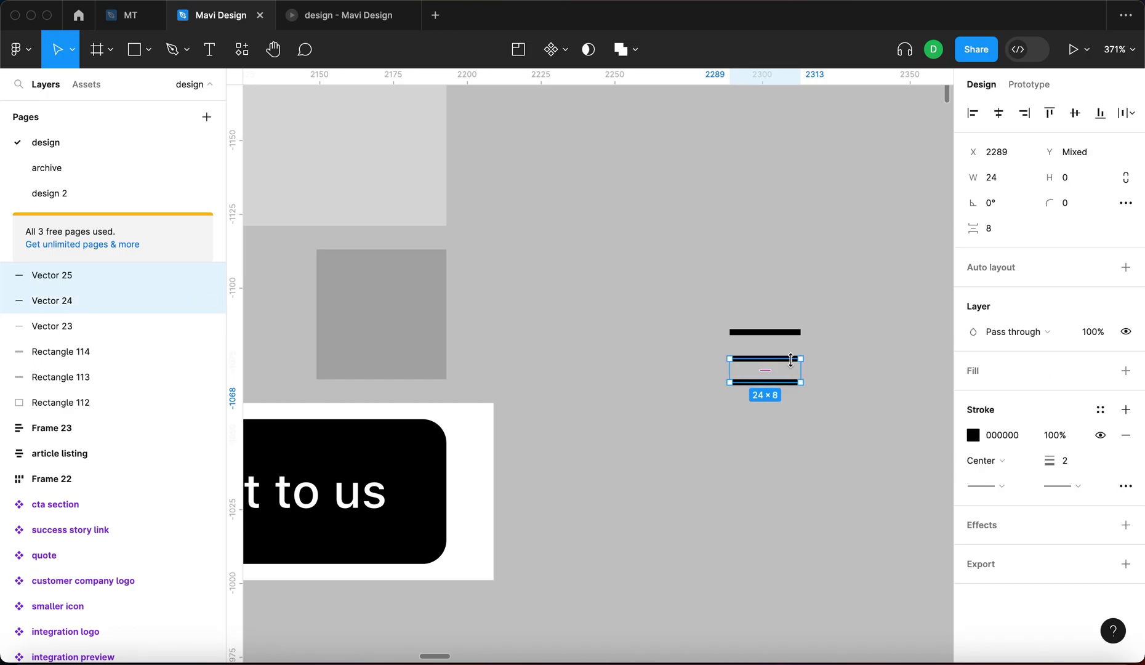
key(Up)
Move the three lines into Frame 24 of the mobile header contents, group them, and centre the group horizontally and vertically.
drag(831, 404, 713, 307)
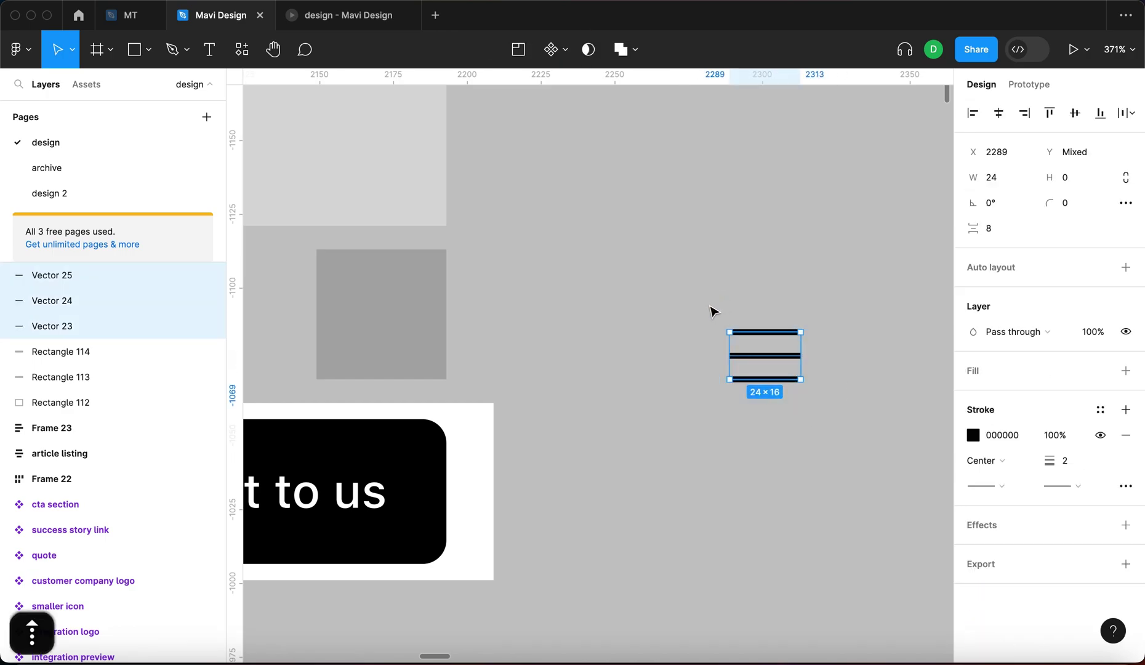
key(super+x)
scroll(450, 324, left, 5)
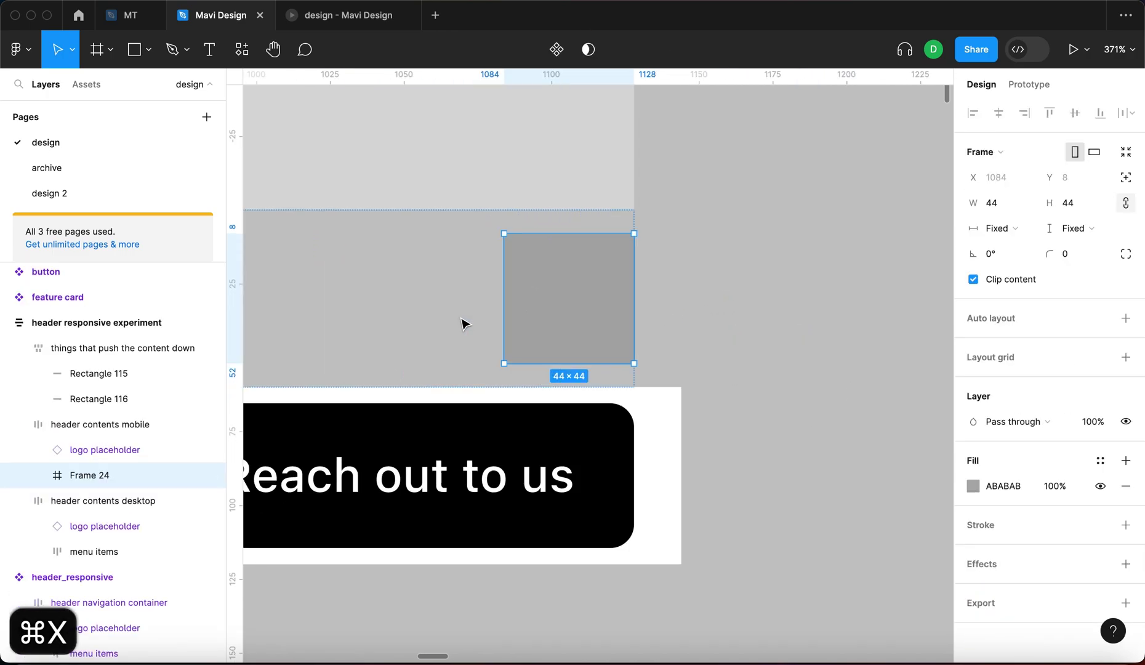
key(super+v)
key(super+g)
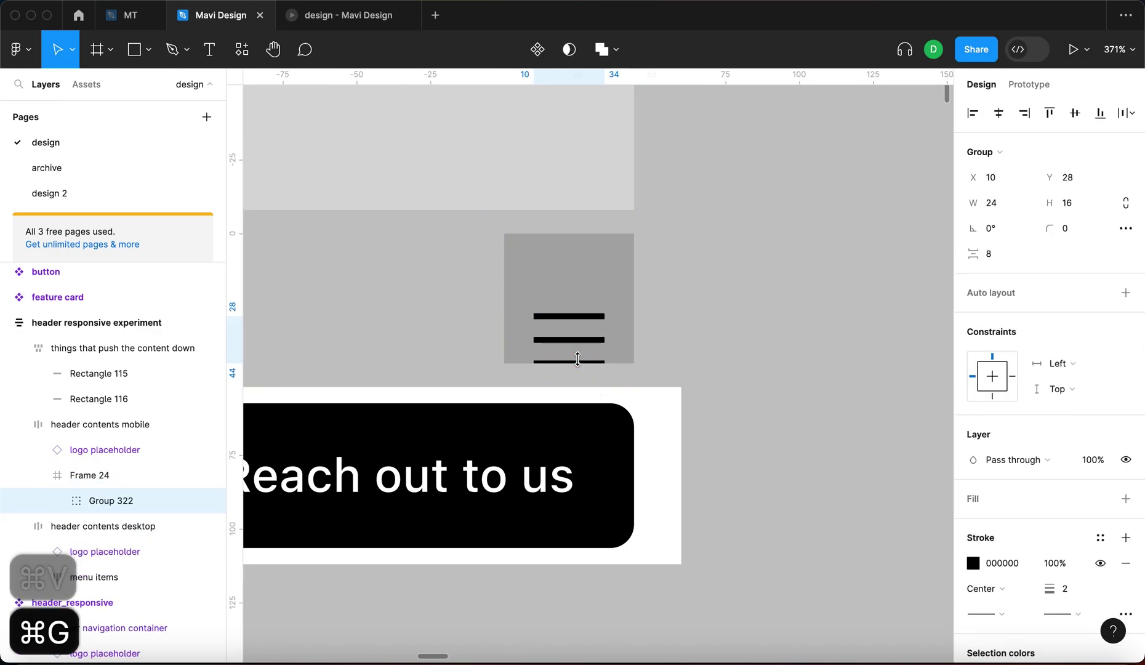
key(alt+h)
key(alt+v)
Hide the ABABAB fill of Frame 24 around the three-line menu icon.
scroll(636, 361, down, 5)
key(shift+Return)
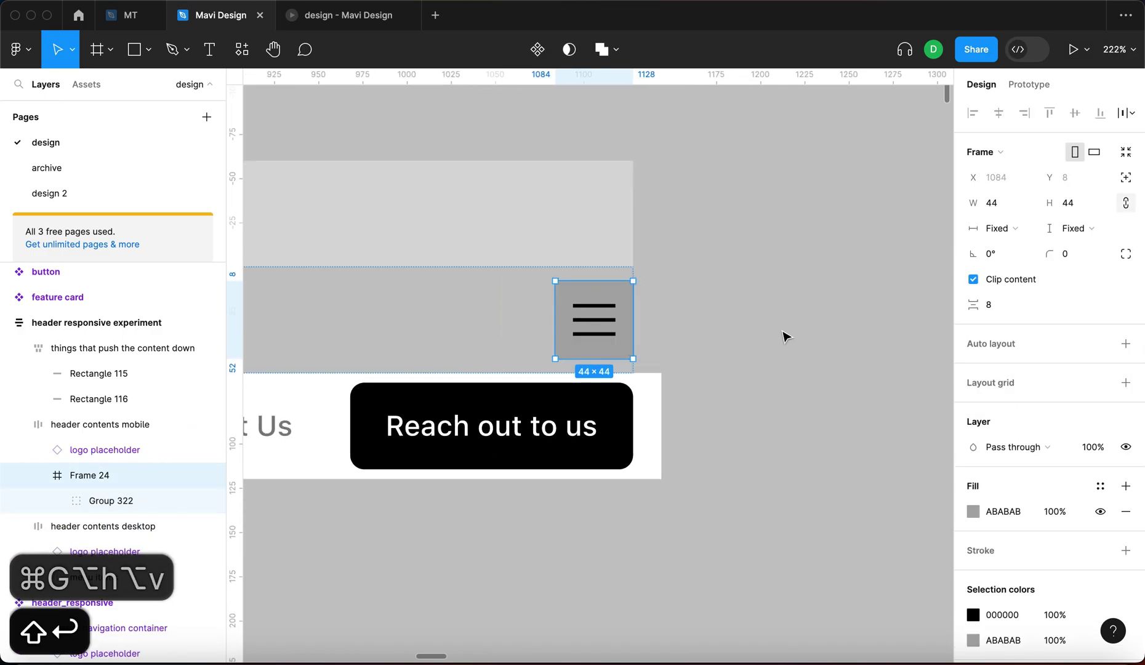
scroll(782, 333, down, 5)
scroll(782, 332, left, 4)
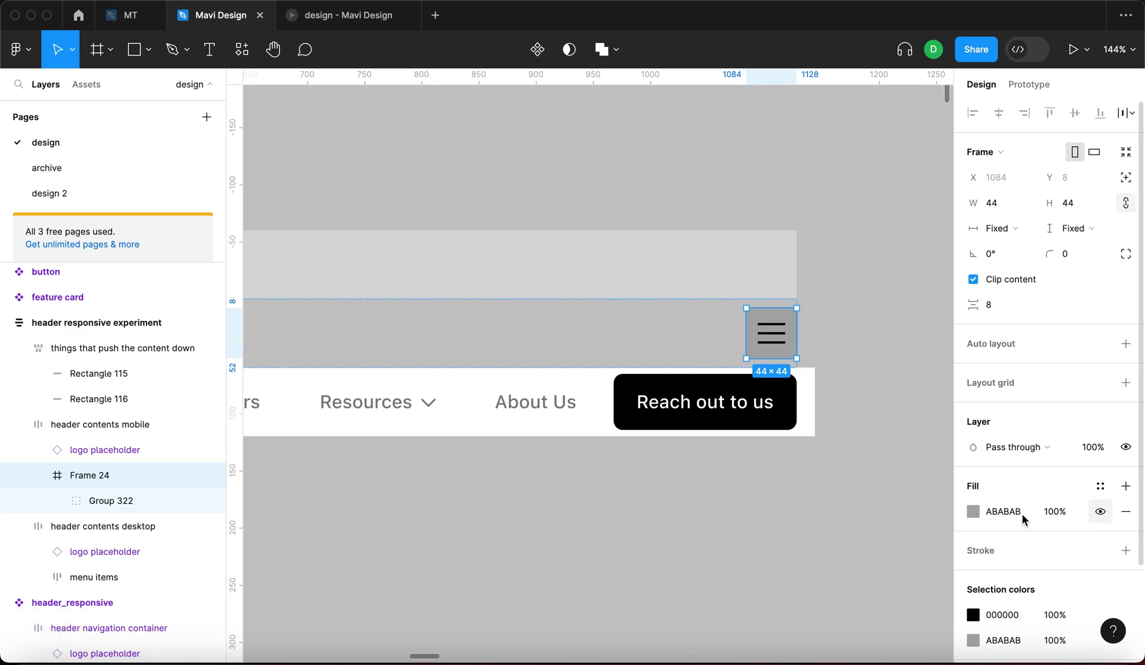
click(772, 521)
scroll(739, 514, down, 4)
scroll(733, 511, down, 5)
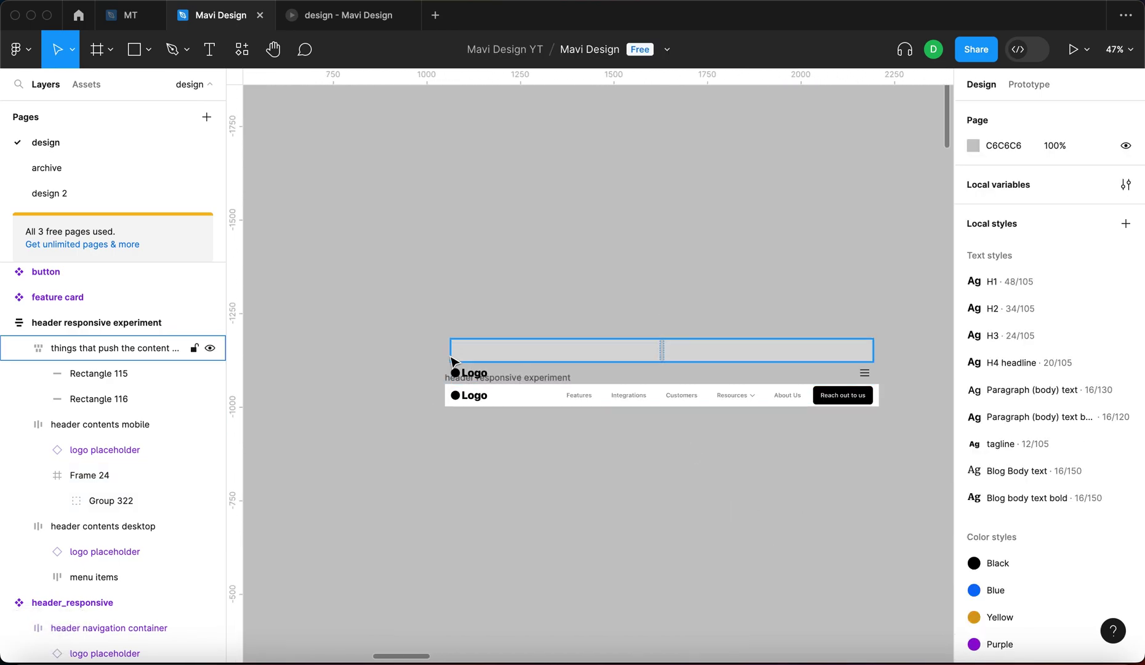
Turn on content clipping for the header responsive experiment frame.
click(446, 382)
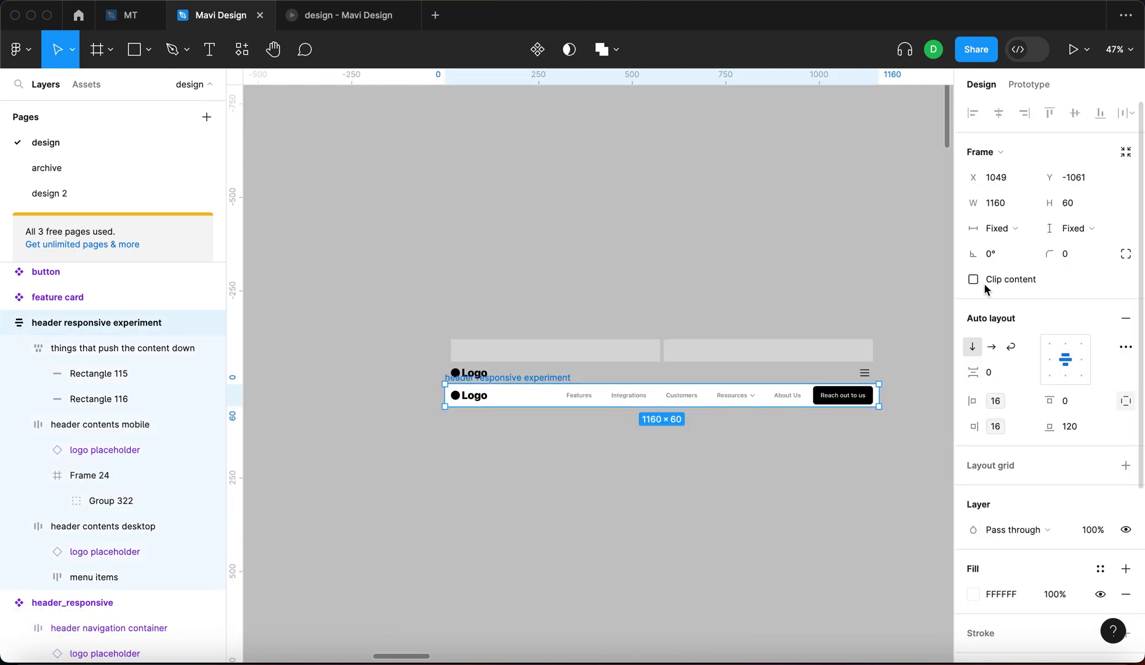
click(973, 280)
click(702, 282)
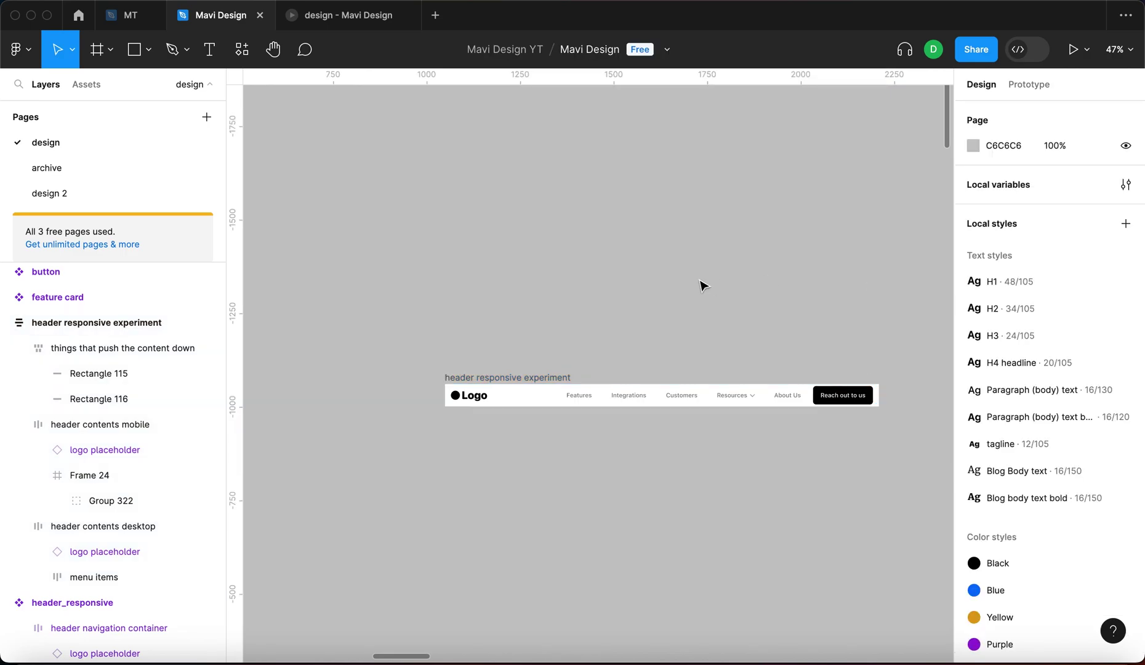
Widen the header responsive experiment frame to about 1476 px.
click(499, 377)
scroll(567, 362, down, 2)
scroll(566, 362, right, 2)
scroll(568, 362, down, 1)
scroll(568, 363, right, 1)
drag(817, 331, 932, 333)
Move the header responsive experiment frame down to about X 1000, Y -497, above the header_responsive component.
drag(416, 317, 376, 421)
scroll(376, 420, down, 3)
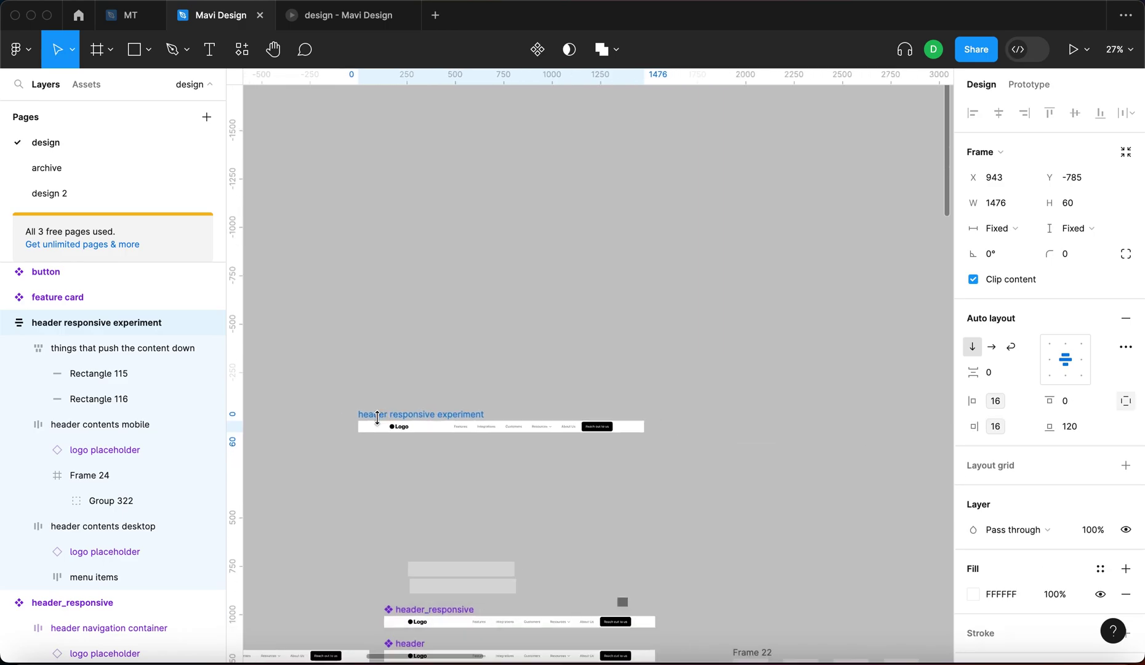
scroll(376, 420, down, 4)
drag(355, 174, 367, 230)
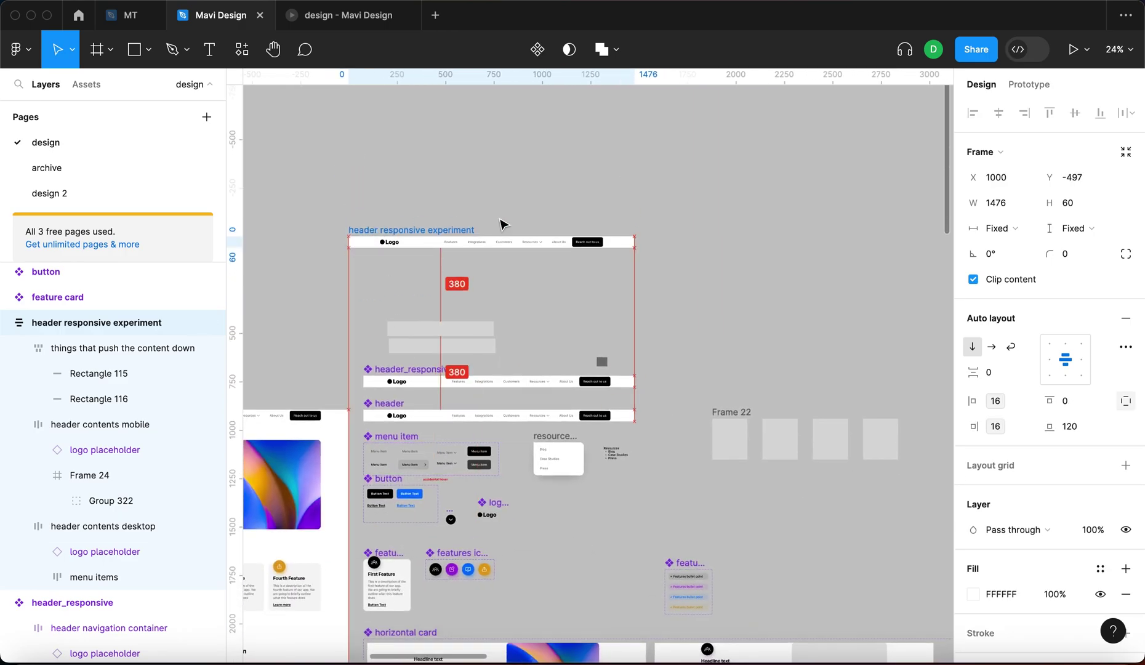
Narrow the header responsive experiment frame to about 978 px and inspect the menu icon at its right end.
scroll(628, 243, up, 3)
scroll(693, 258, left, 3)
drag(825, 266, 694, 317)
scroll(679, 262, up, 5)
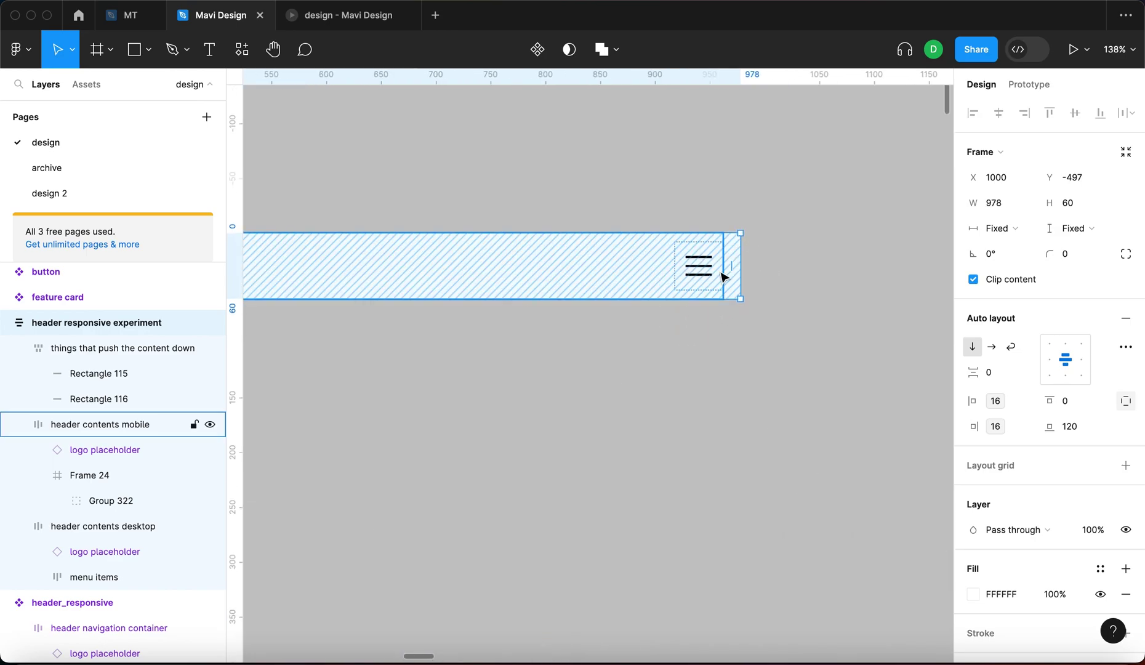
Narrow the header responsive experiment frame further to about 811 px to test the mobile contents.
scroll(708, 265, down, 3)
drag(726, 262, 693, 314)
scroll(693, 316, left, 6)
scroll(694, 315, up, 1)
drag(860, 303, 770, 343)
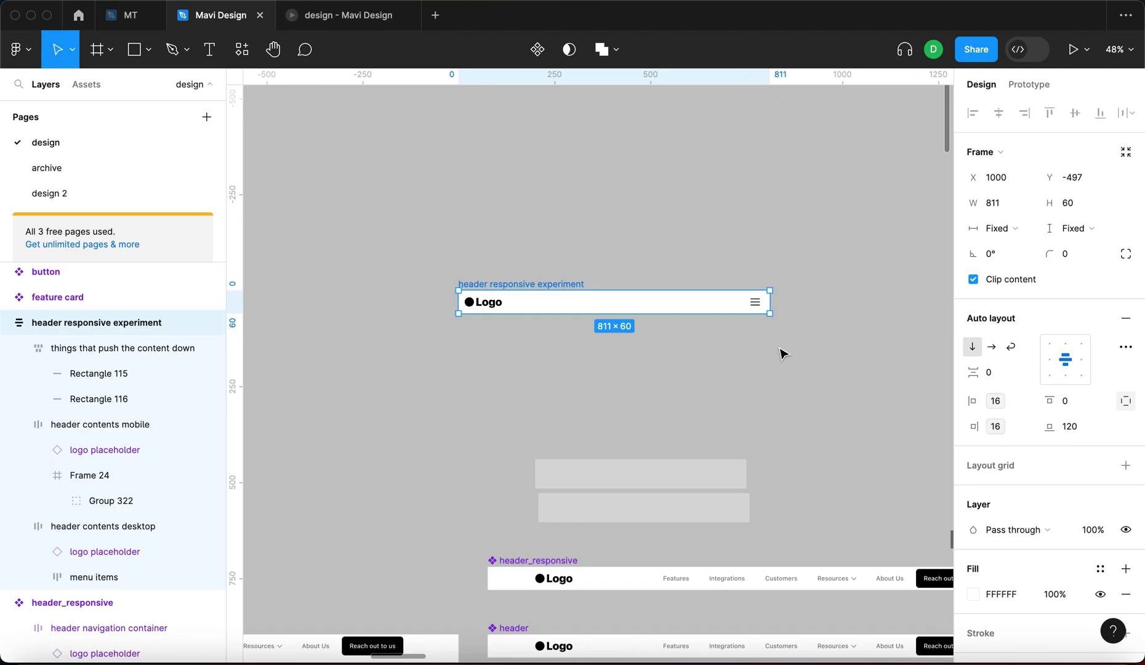
Widen the header responsive experiment frame to about 1009 px and inspect its contents.
scroll(782, 354, right, 5)
ctrl+scroll(620, 320, up, 3)
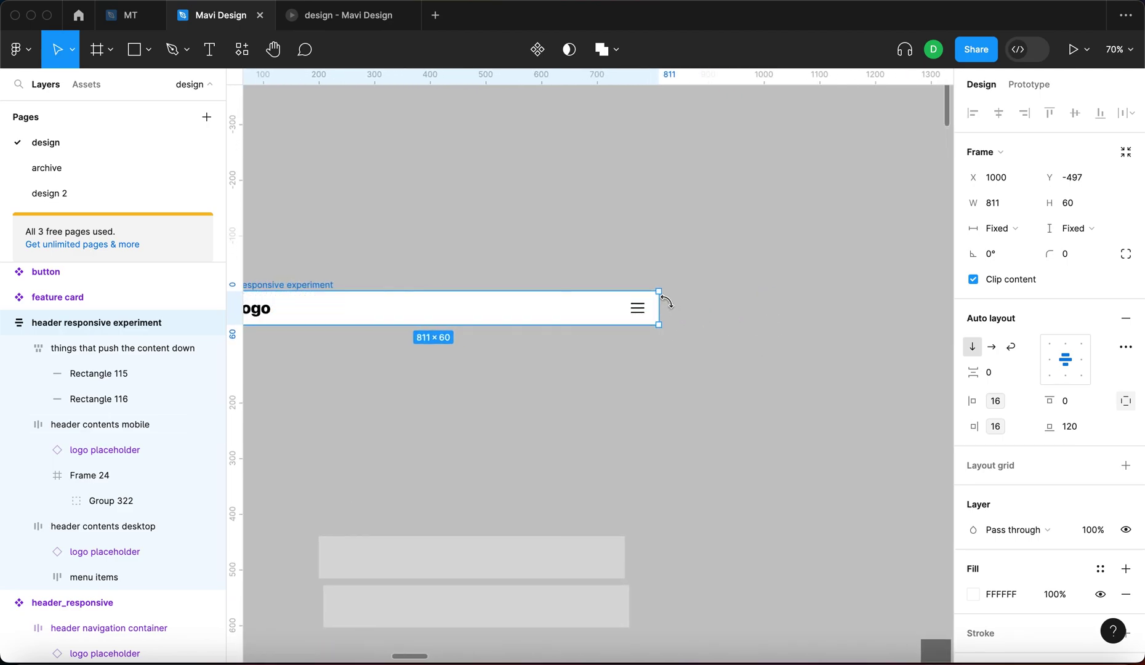
drag(687, 302, 782, 302)
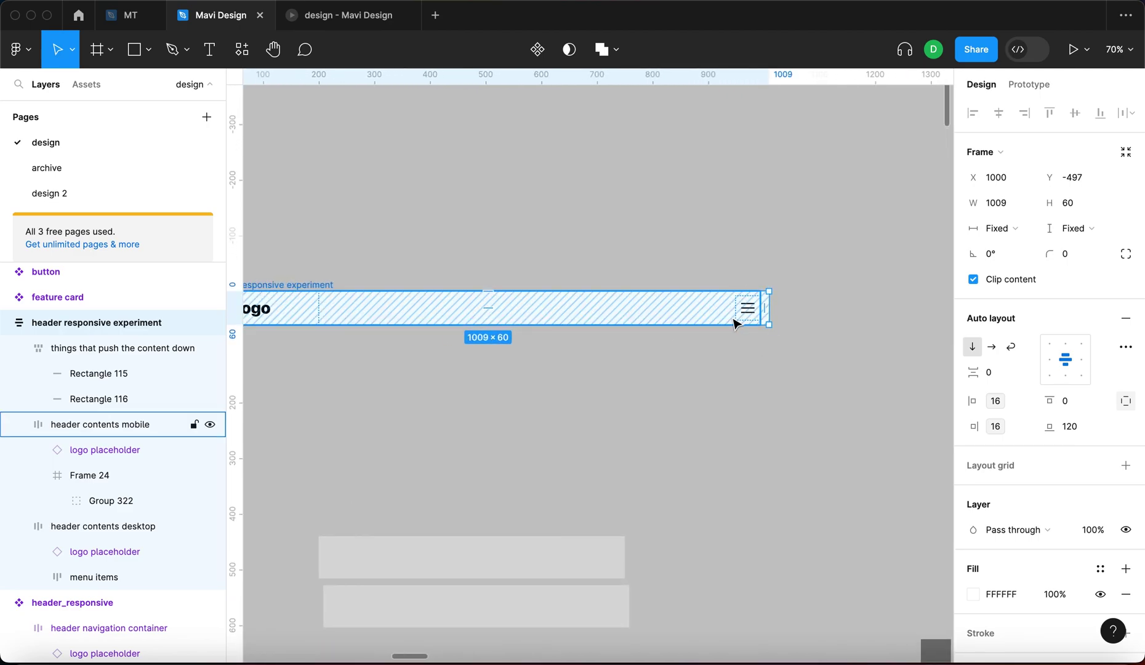
ctrl+scroll(720, 323, down, 3)
ctrl+scroll(727, 314, up, 3)
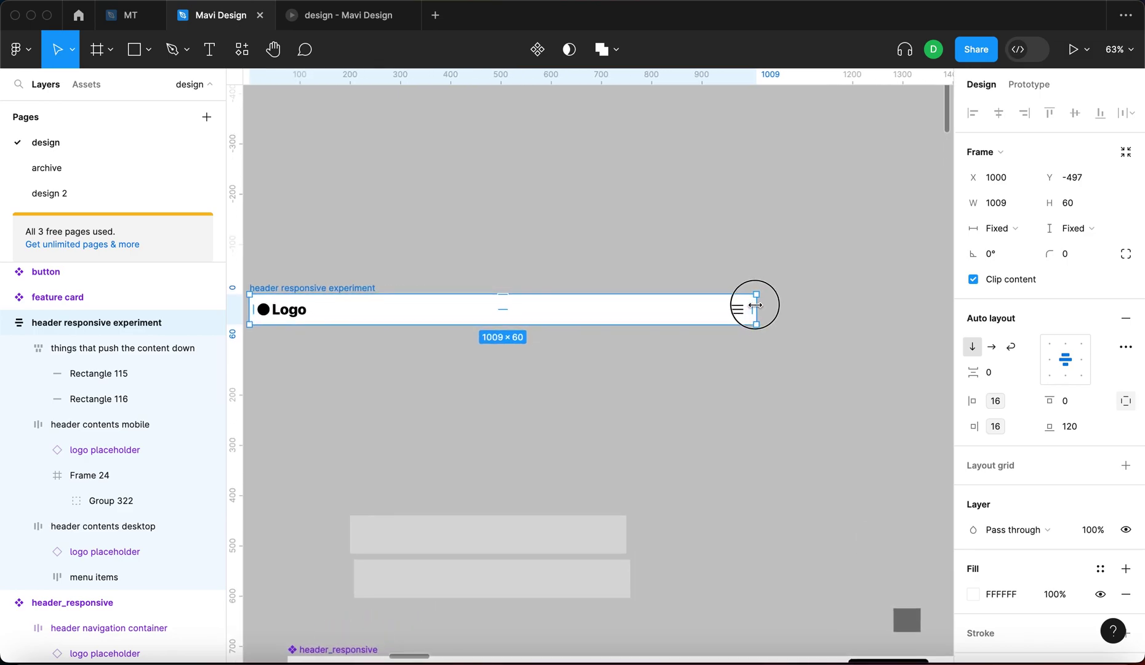
Move the header responsive experiment frame to about X 1087, Y -278 and resize it to about 1230 px wide.
drag(757, 303, 628, 319)
ctrl+scroll(628, 320, down, 3)
drag(433, 293, 460, 353)
drag(692, 372, 785, 379)
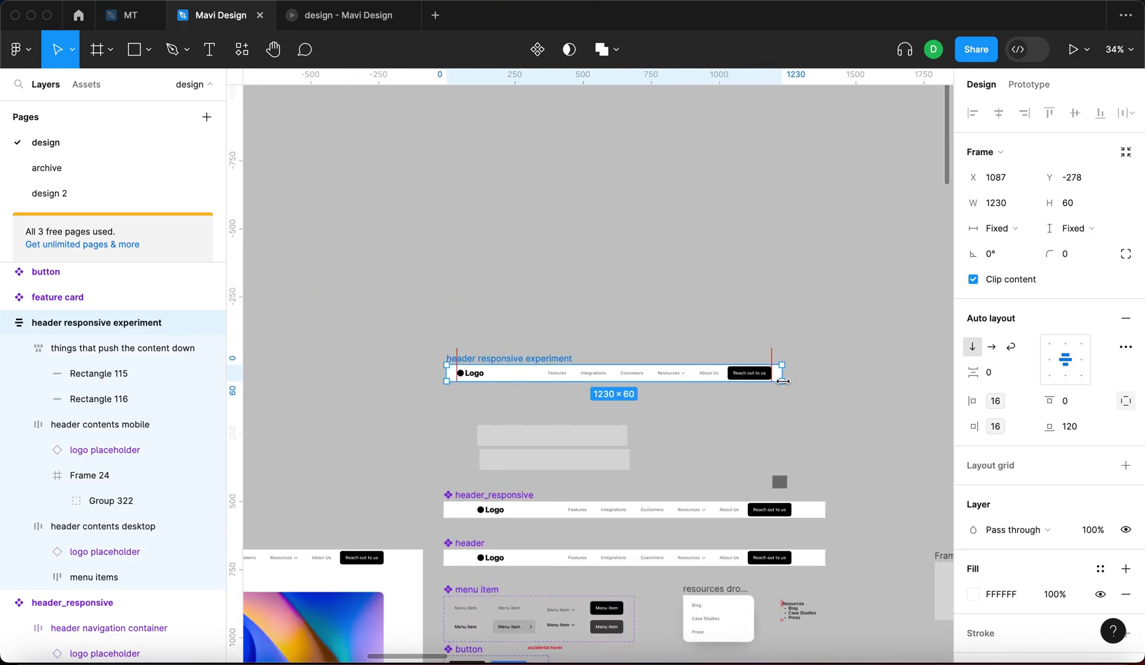
Delete the old header_responsive component and move the header responsive experiment frame into its place above the header component.
click(374, 473)
click(466, 500)
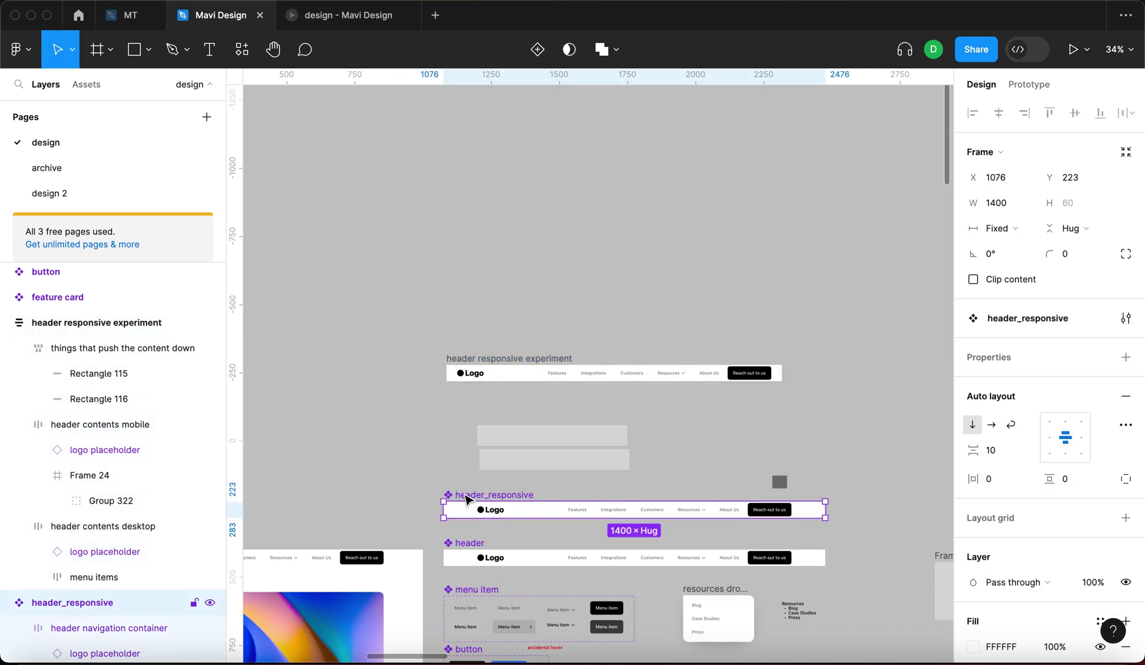
click(399, 339)
drag(483, 358, 481, 512)
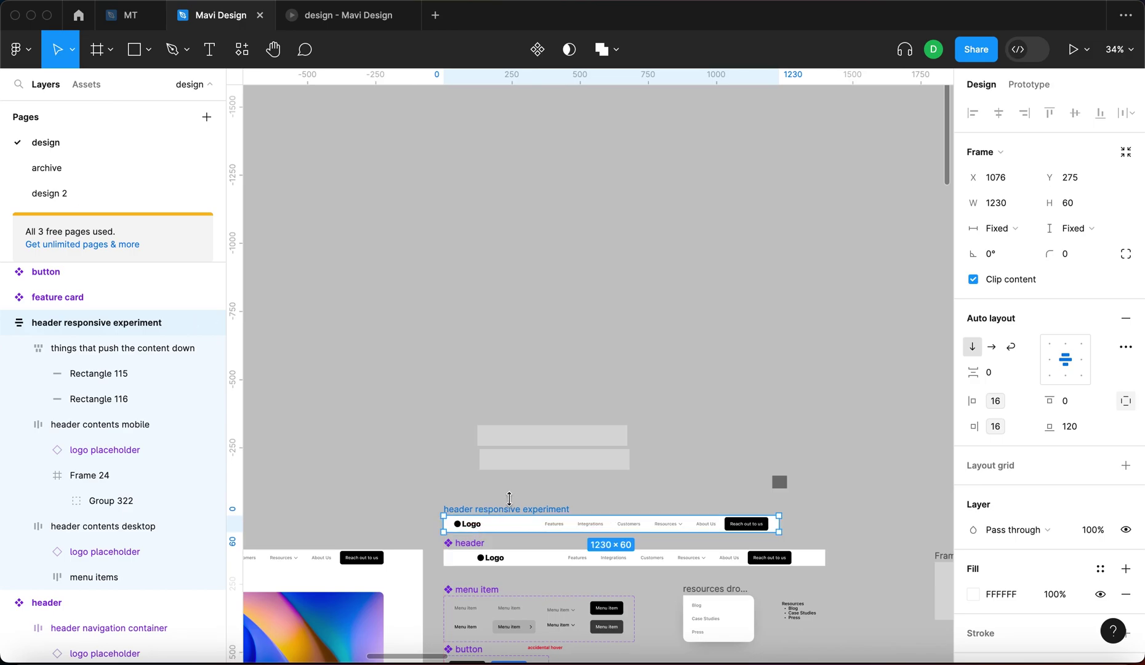
Turn the header responsive experiment frame into a component and rename it header_responsive.
click(536, 50)
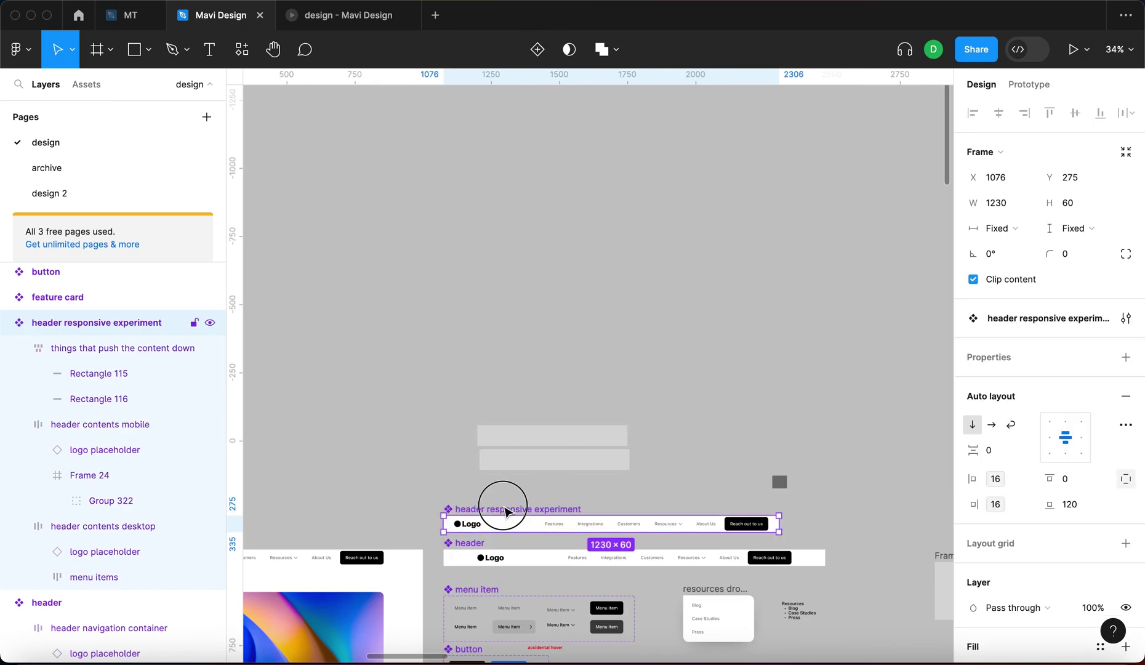
text(er_)
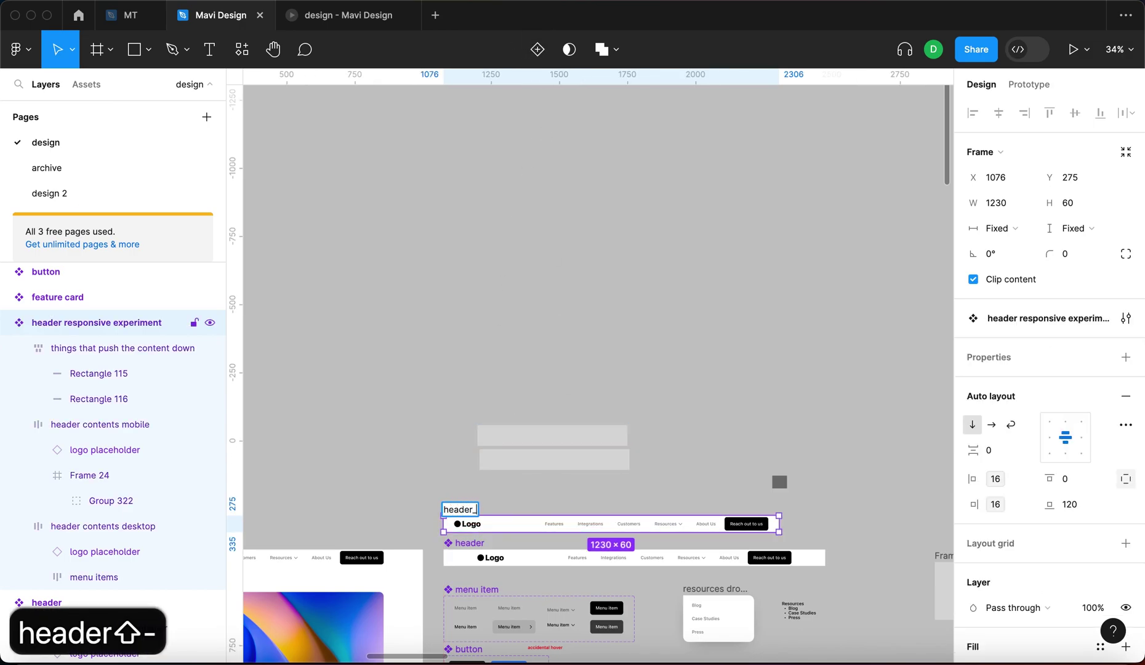
text(responsive)
key(Return)
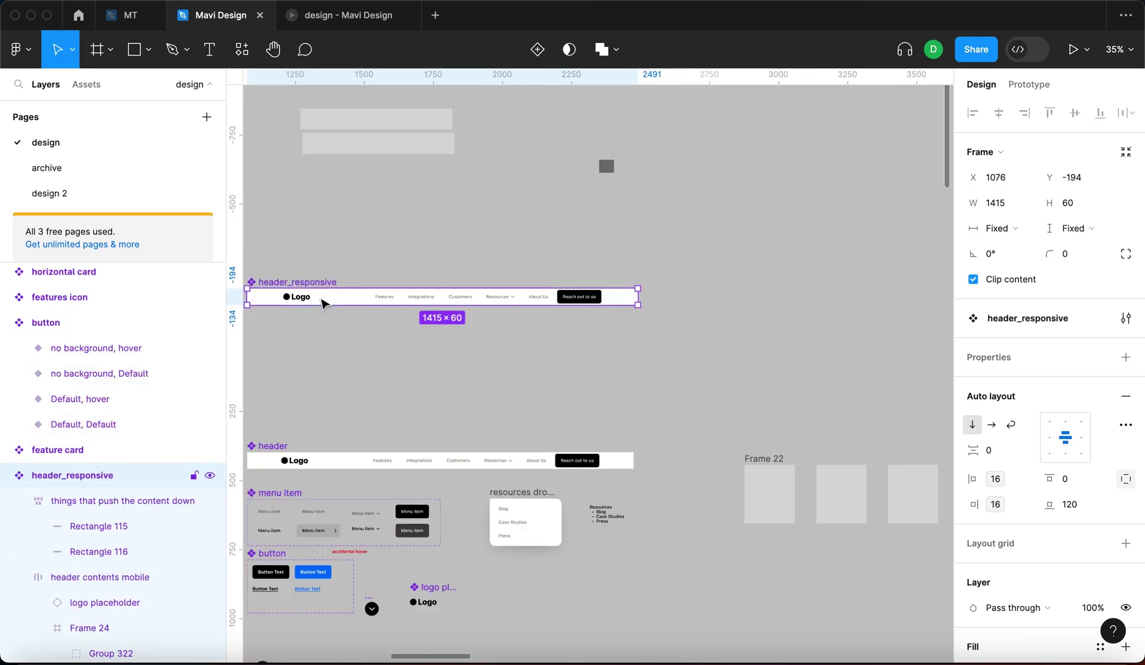
Place two instances of header_responsive below the main component and narrow the lower one to about 914 px.
drag(418, 316, 423, 376)
drag(423, 377, 423, 377)
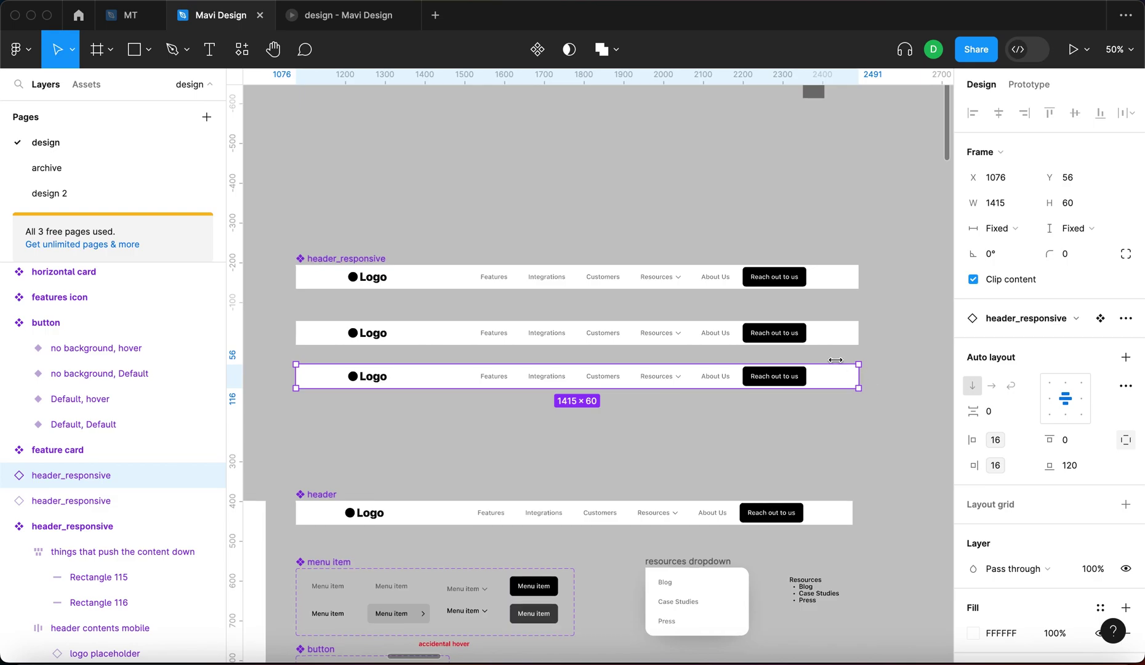
click(757, 330)
click(838, 377)
drag(860, 375, 659, 388)
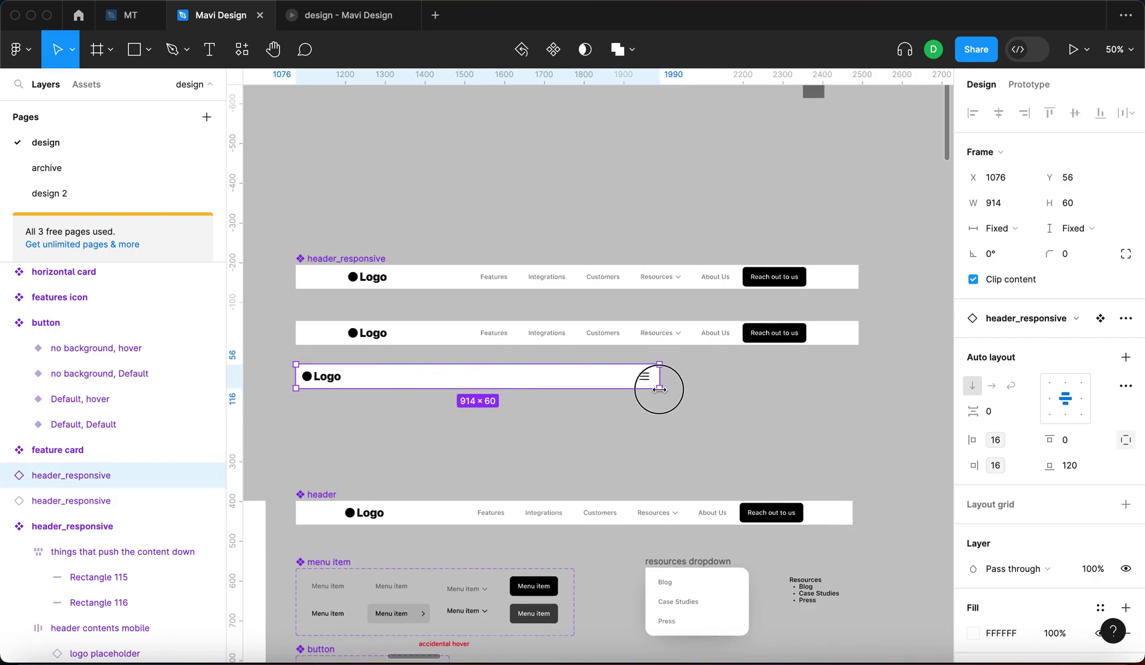
Duplicate the narrowed header_responsive instance below itself and shrink the copy to less than half its width.
key(super+d)
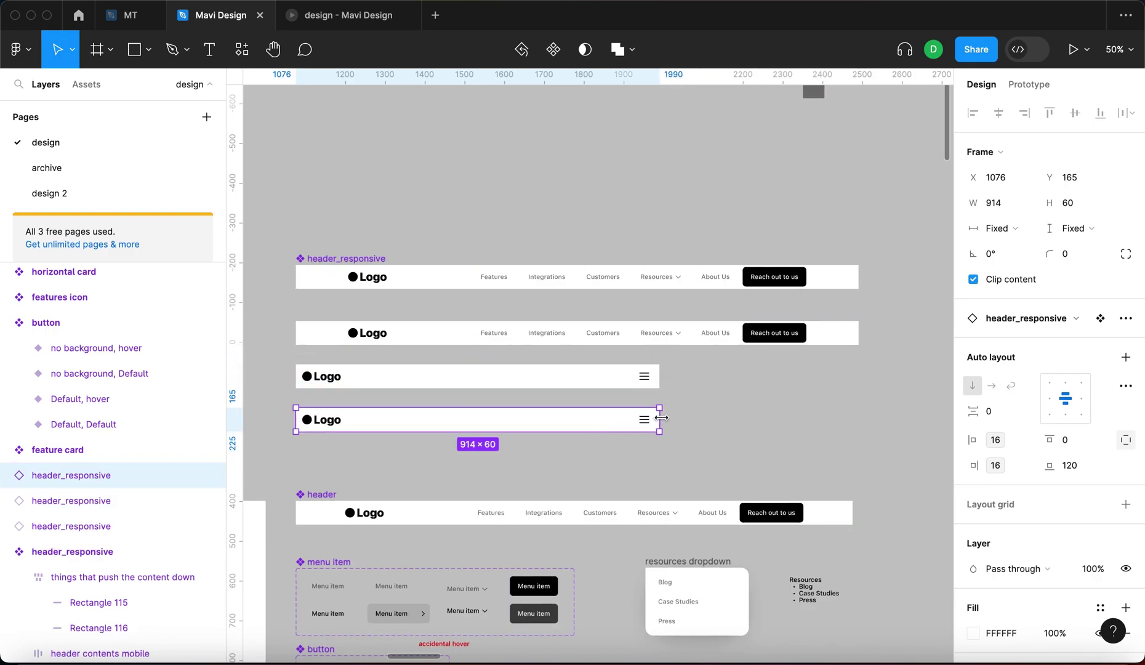
drag(514, 418, 465, 420)
click(597, 450)
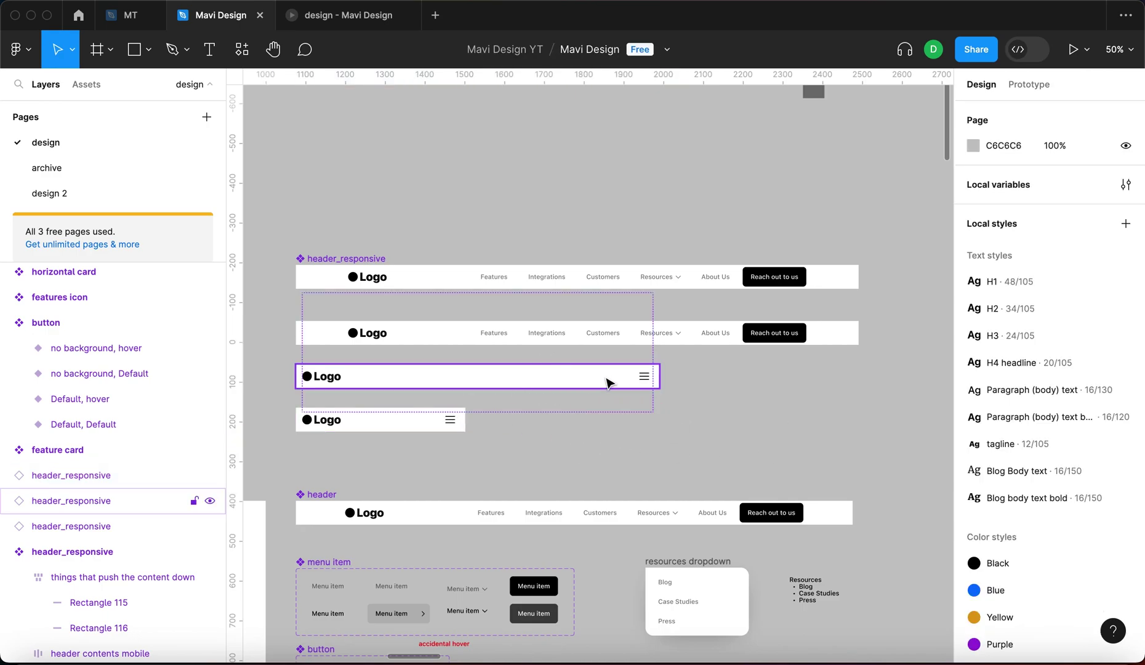
Narrow the middle header_responsive instance to about 898 px and tighten the vertical spacing between the three instances evenly.
click(658, 373)
drag(659, 373, 654, 398)
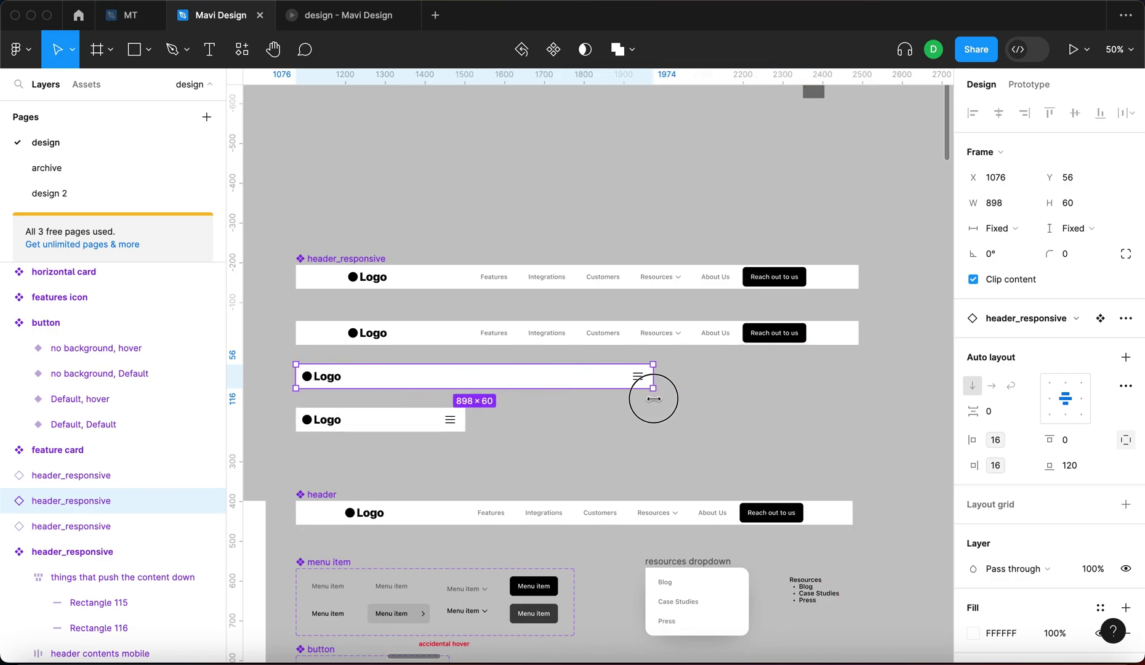
drag(460, 456, 301, 337)
drag(980, 304, 952, 320)
click(857, 386)
scroll(856, 387, down, 3)
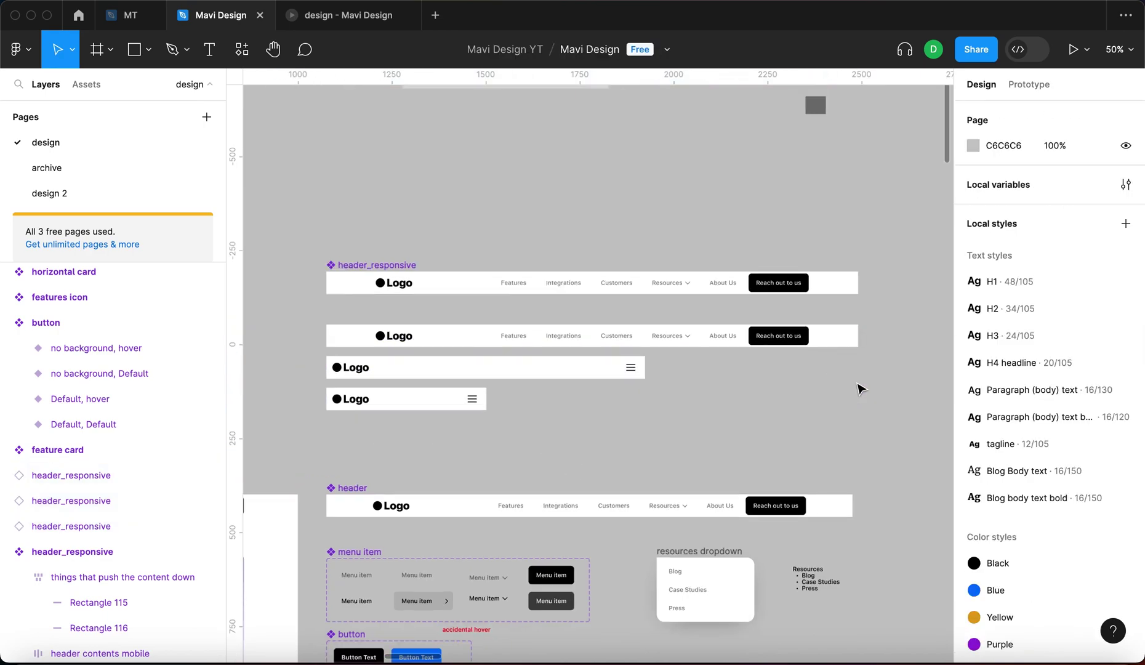
scroll(875, 399, up, 2)
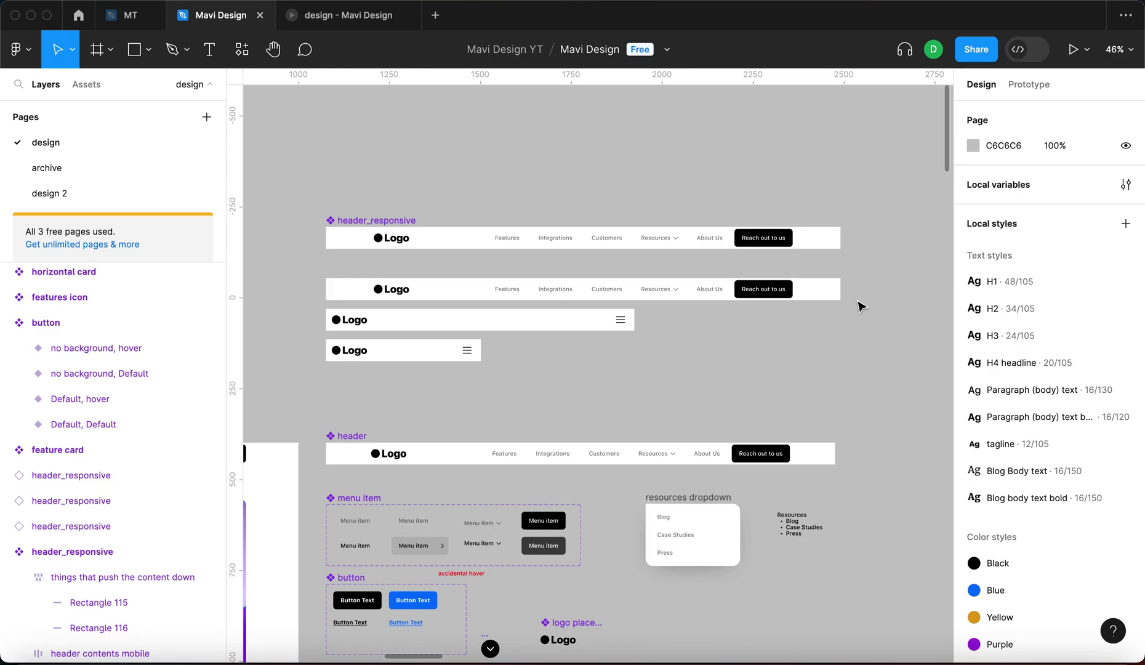